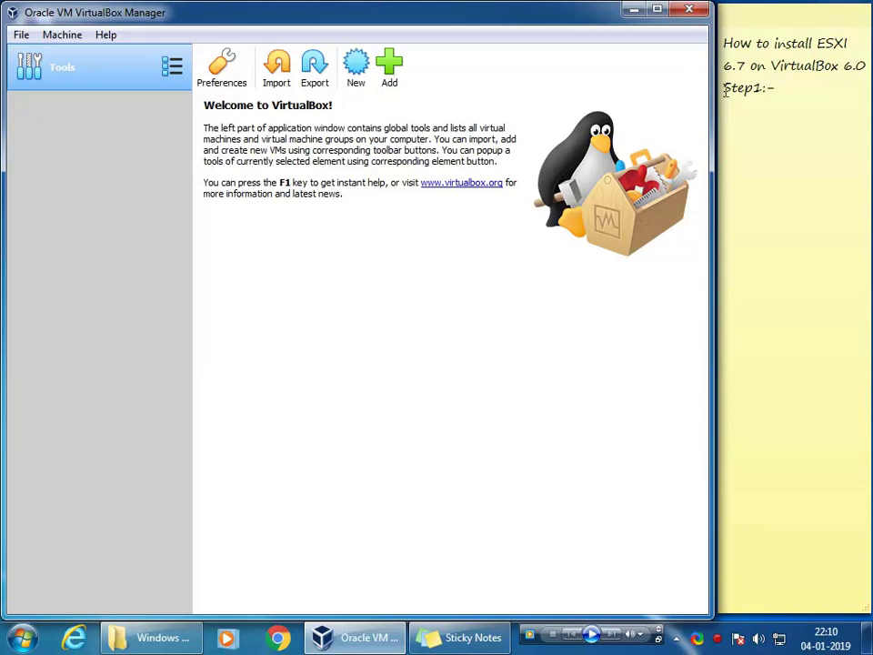
# Step: Check the VirtualBox version in the About window, then close it
pyautogui.click(106, 35)
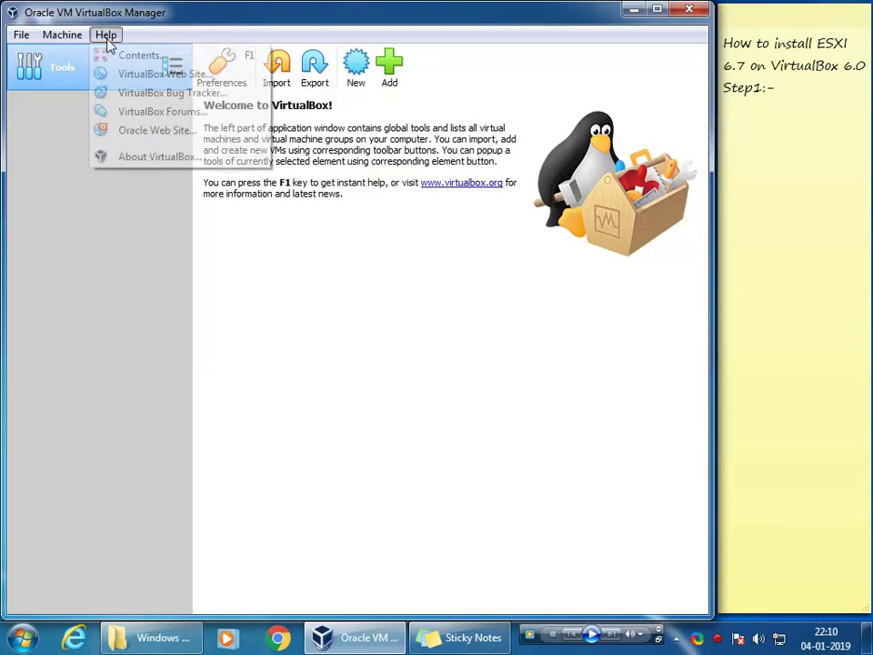
pyautogui.click(142, 157)
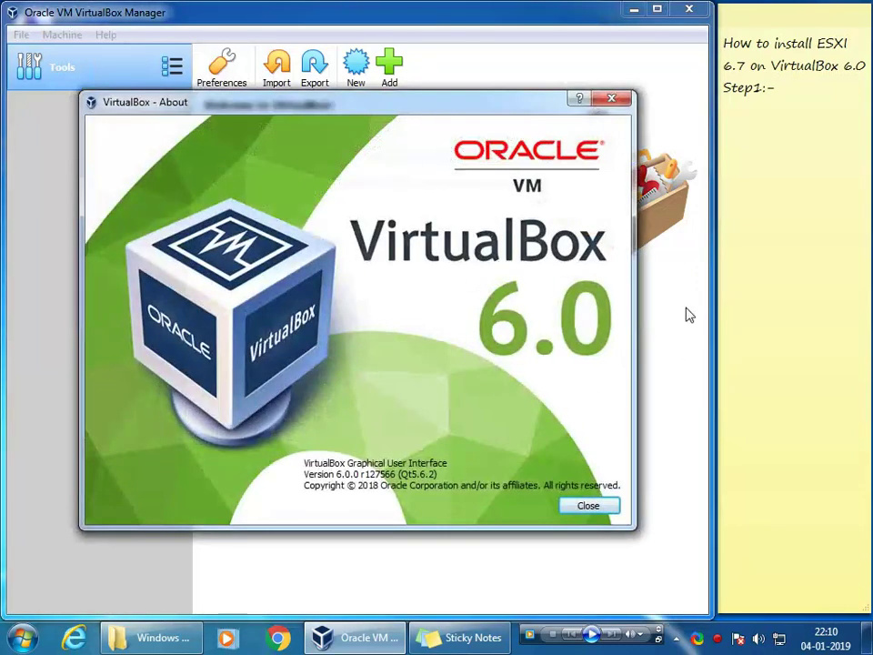
pyautogui.click(611, 98)
pyautogui.click(592, 635)
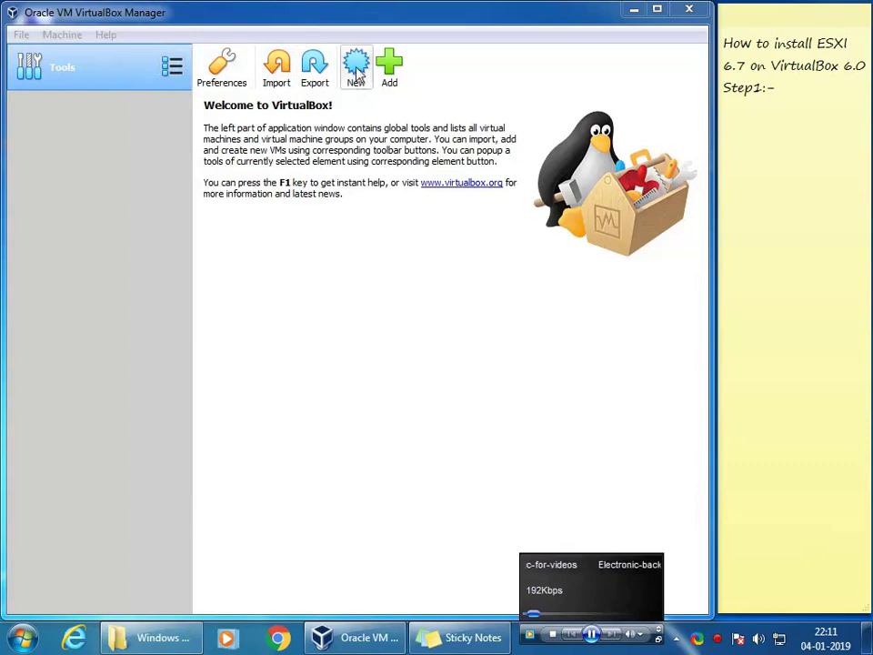
# Step: Start a new virtual machine and note 'Step1: Create a new machine.' plus a Step2 line
pyautogui.click(356, 72)
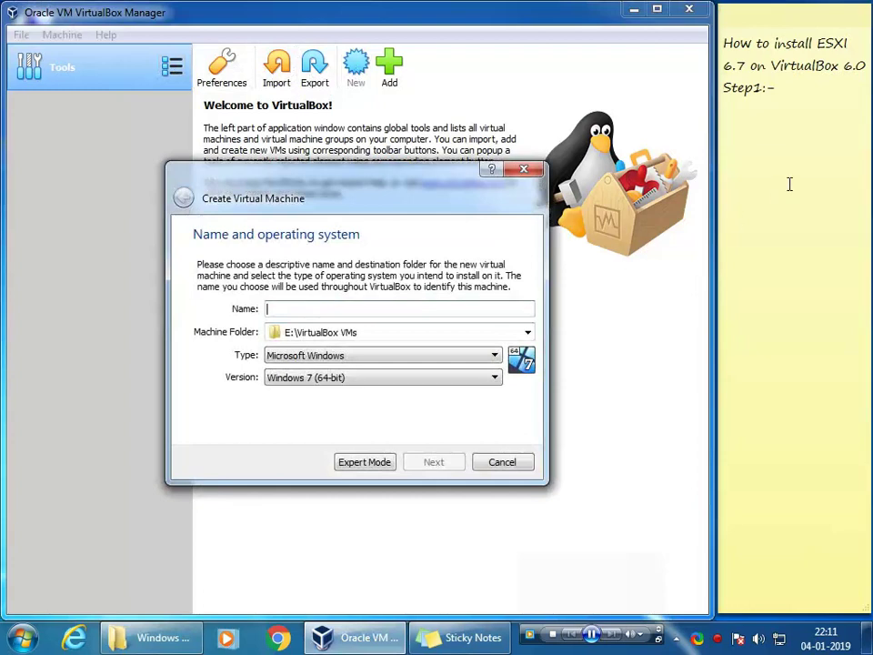
pyautogui.click(783, 88)
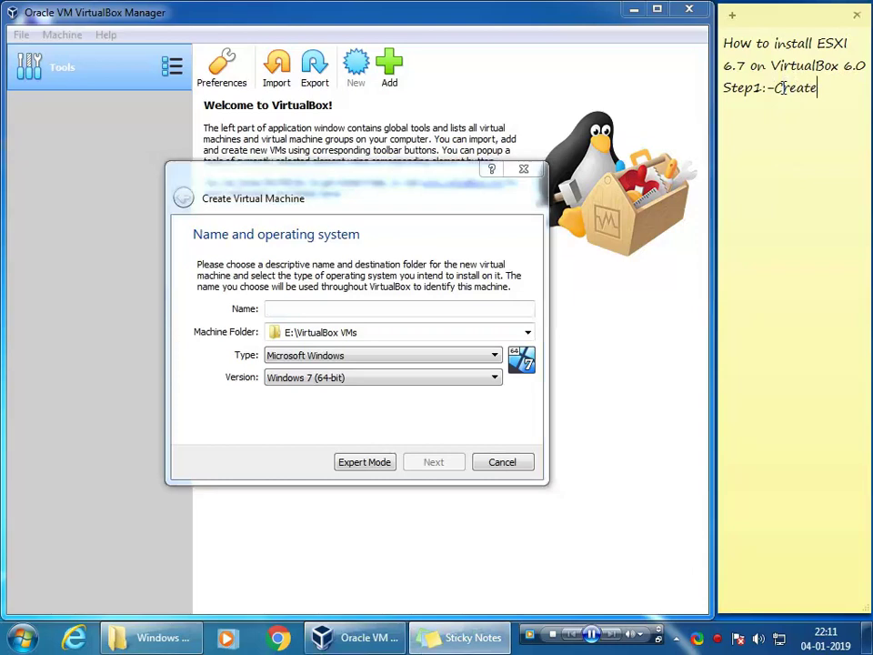
pyautogui.write('Create a new machi')
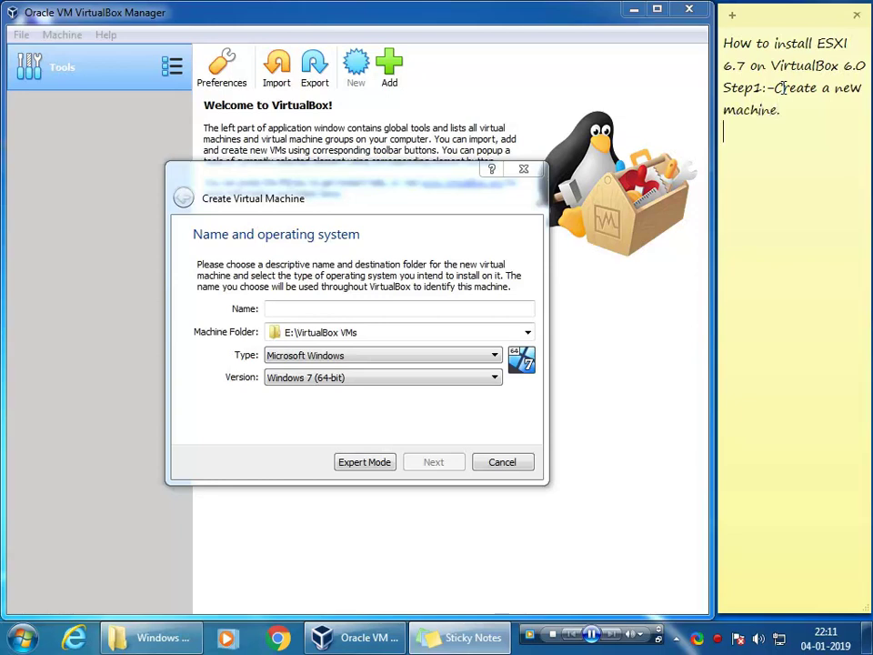
pyautogui.write('ne.')
pyautogui.press('Return')
pyautogui.write('Step2:-')
pyautogui.click(290, 309)
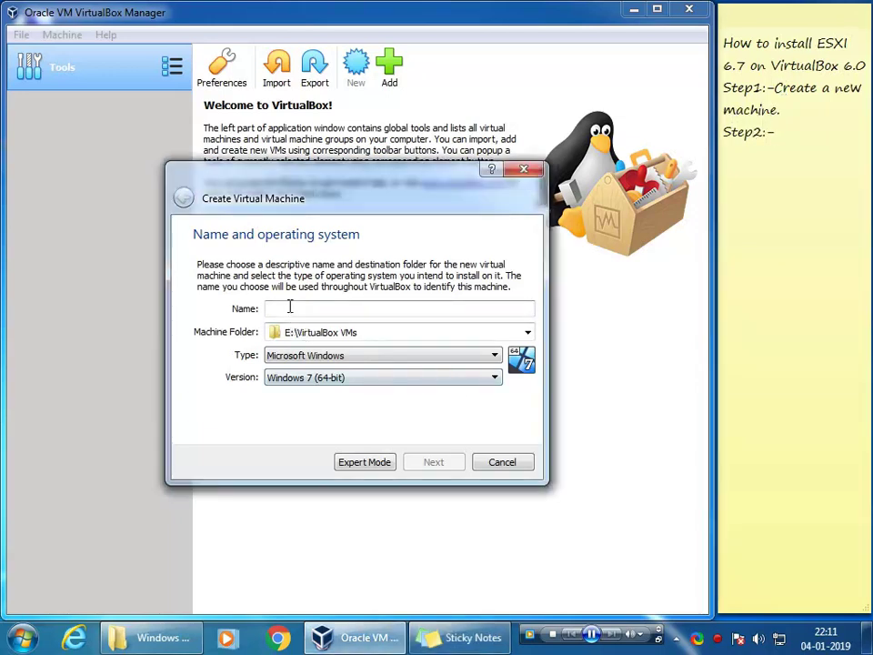
# Step: Name the machine Esxi67 with type Linux and version Ubuntu (64-bit)
pyautogui.write('Esxi67')
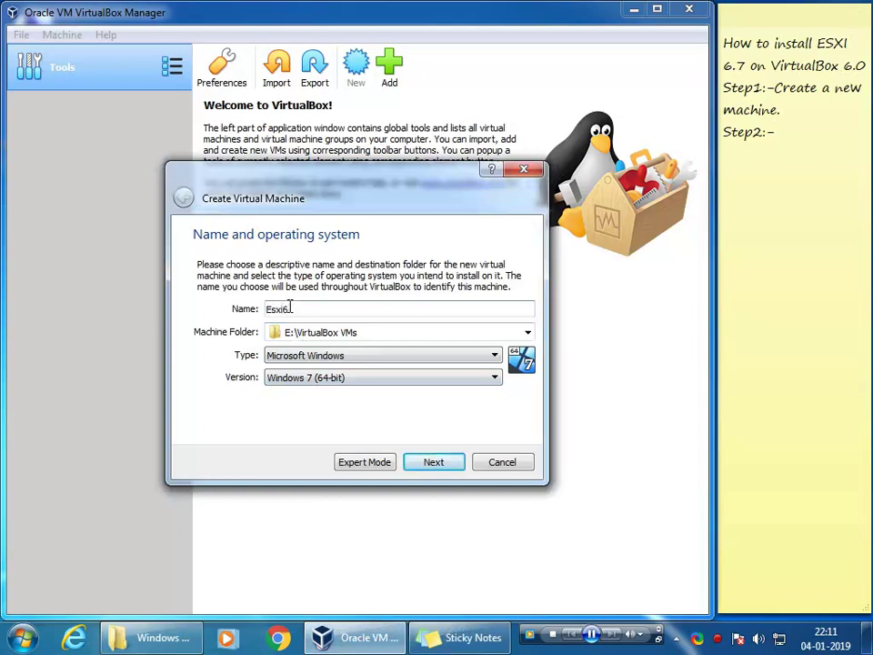
pyautogui.click(308, 358)
pyautogui.click(292, 382)
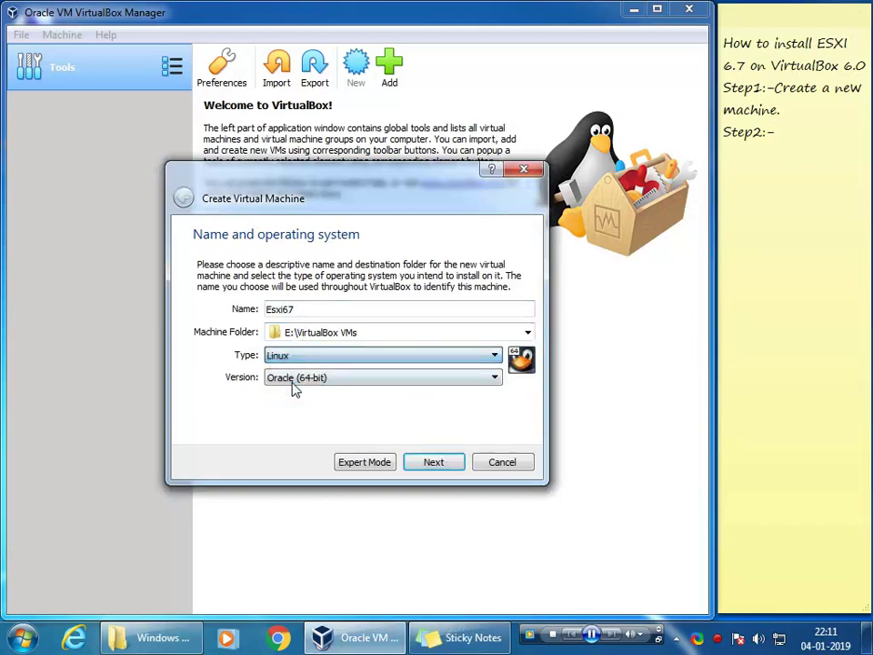
pyautogui.click(317, 378)
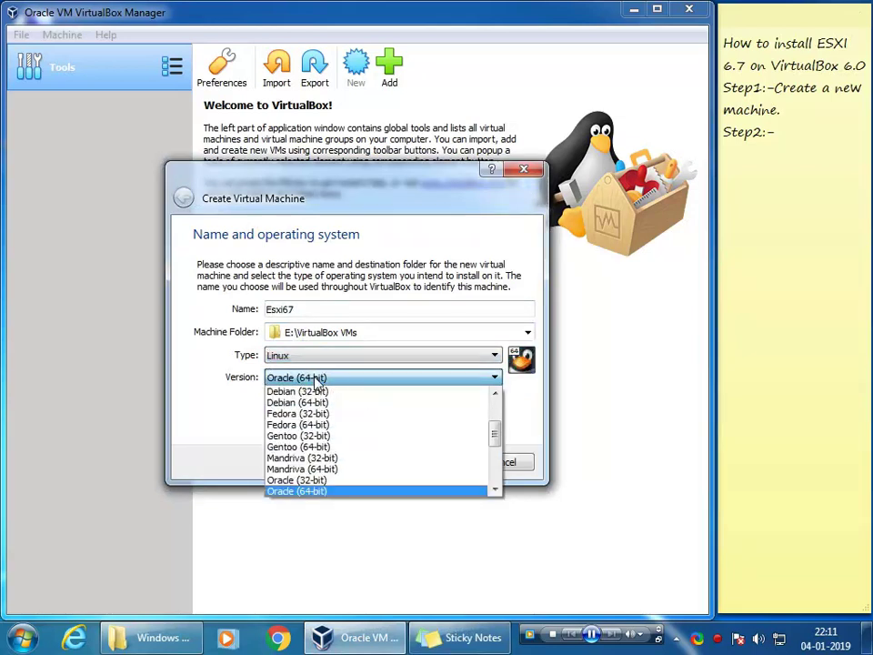
pyautogui.press('Down')
pyautogui.press('Down')
pyautogui.press('Down')
pyautogui.press('Down')
pyautogui.press('Down')
pyautogui.press('Down')
pyautogui.press('Down')
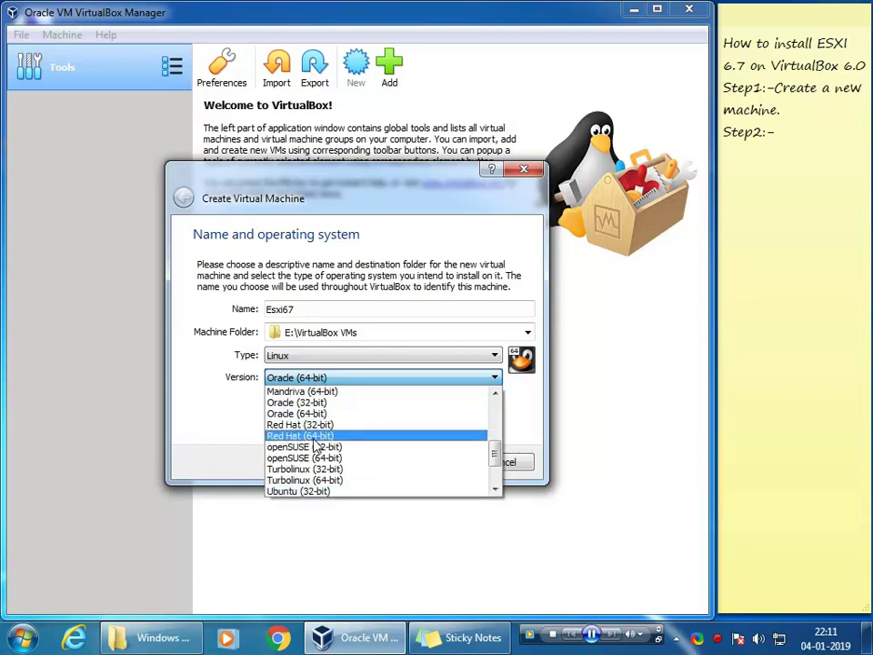
pyautogui.press('Down')
pyautogui.click(331, 492)
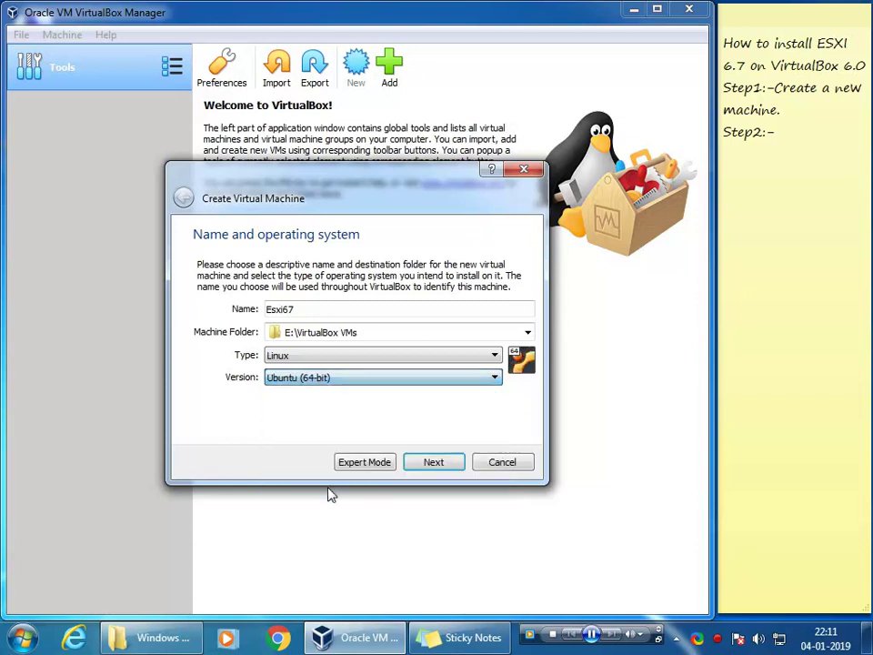
# Step: Raise the machine's memory from 1024 MB to 8192 MB
pyautogui.click(431, 462)
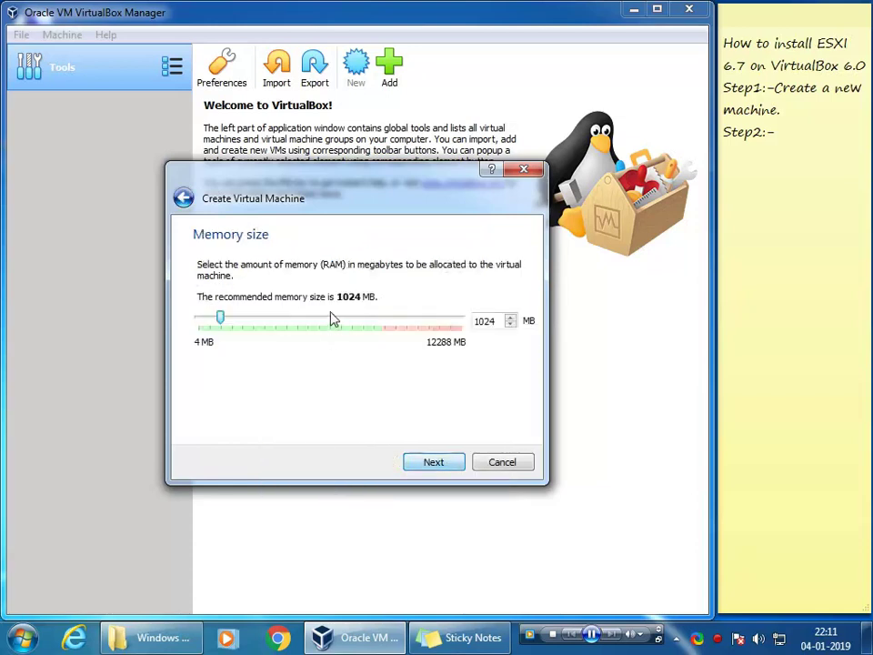
pyautogui.click(243, 325)
pyautogui.moveTo(243, 326); pyautogui.dragTo(377, 339)
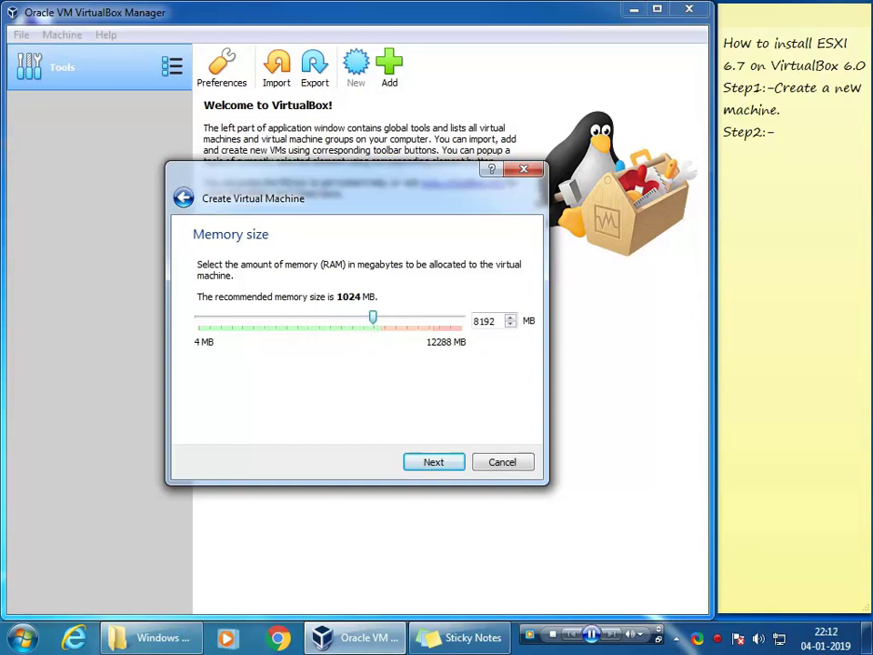
# Step: Create a dynamically allocated 300 GB VHD disk to finish the Esxi67 machine
pyautogui.click(442, 467)
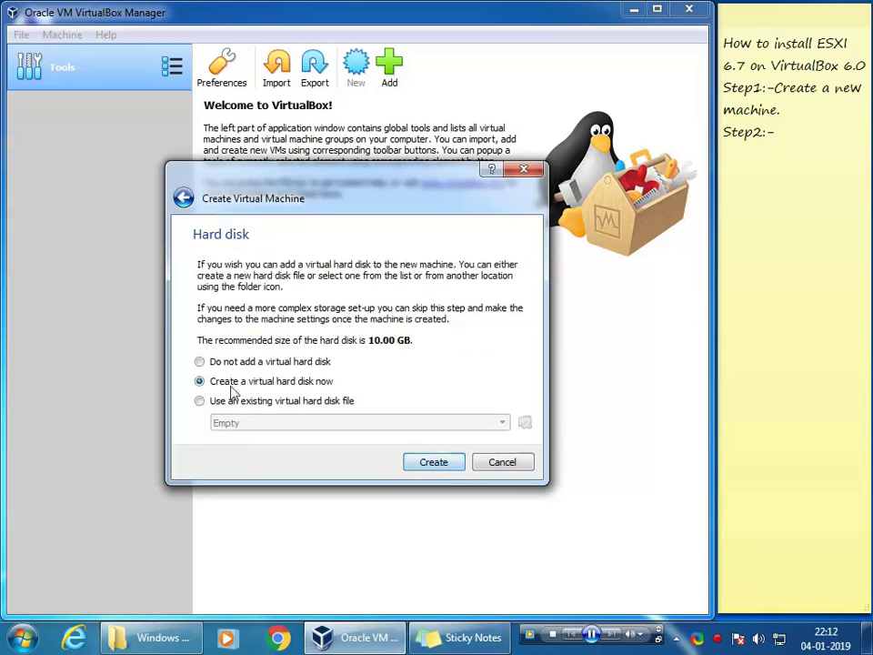
pyautogui.click(433, 462)
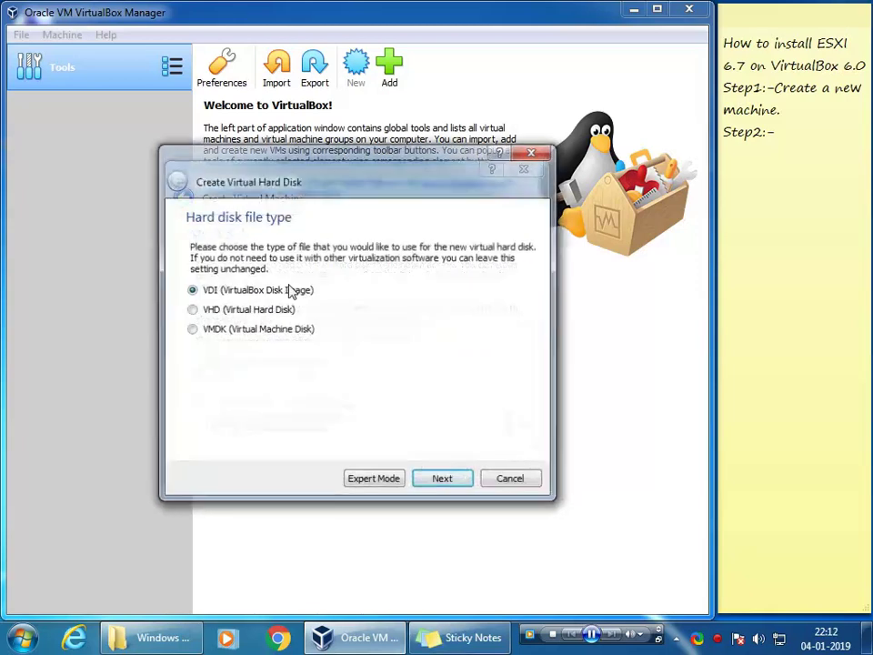
pyautogui.click(240, 312)
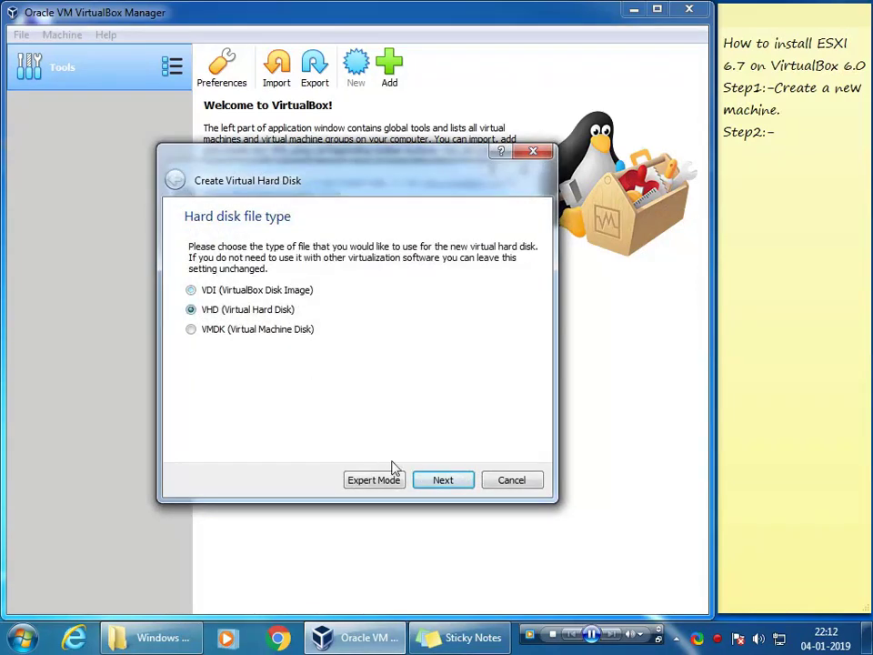
pyautogui.click(433, 480)
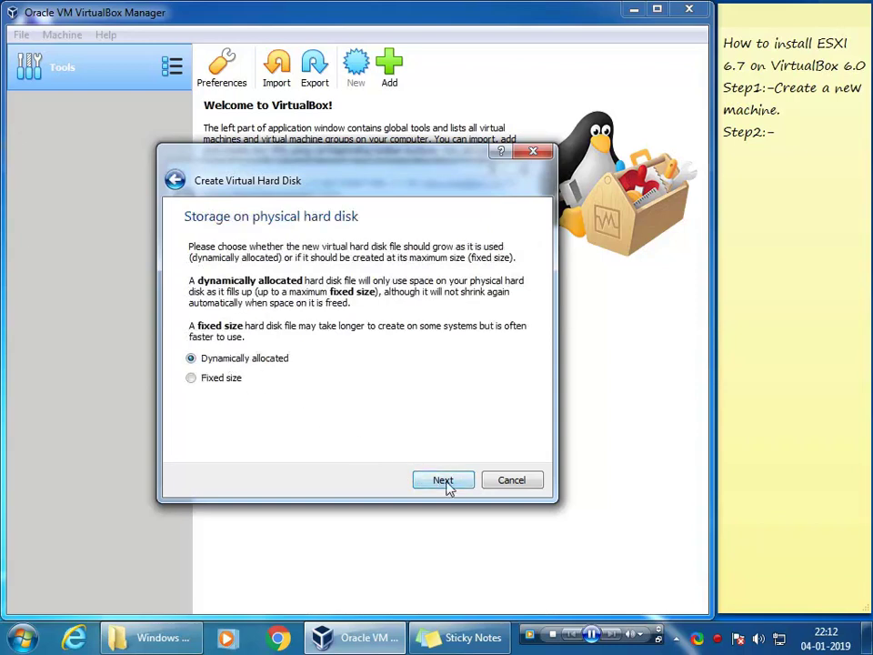
pyautogui.click(445, 482)
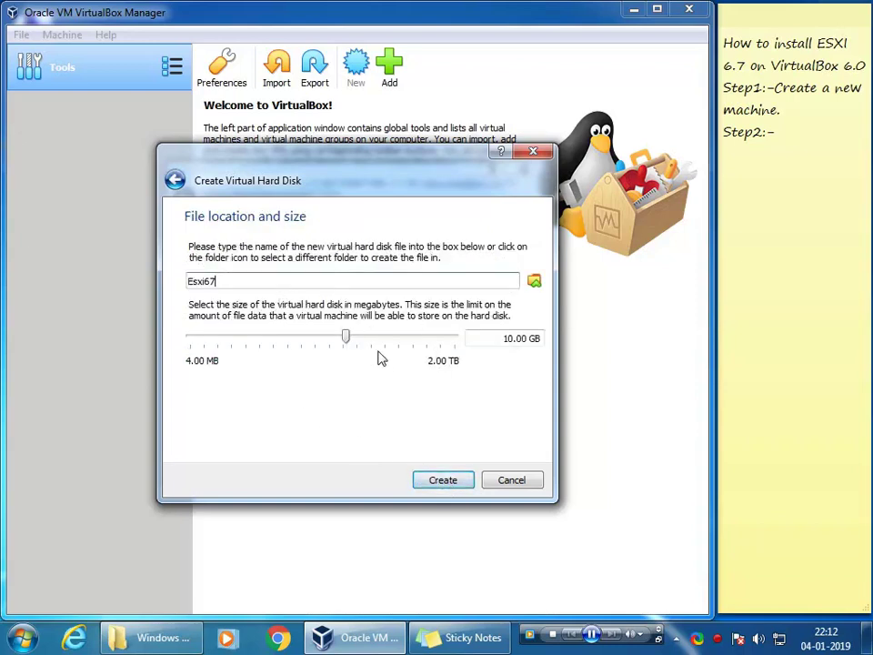
pyautogui.click(503, 339)
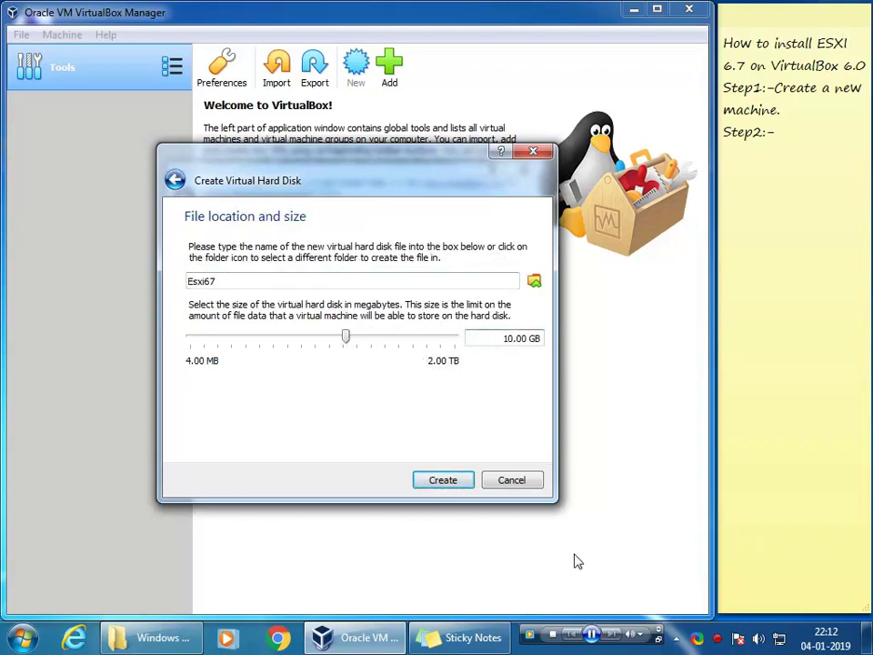
pyautogui.press('Delete')
pyautogui.write('300')
pyautogui.click(442, 482)
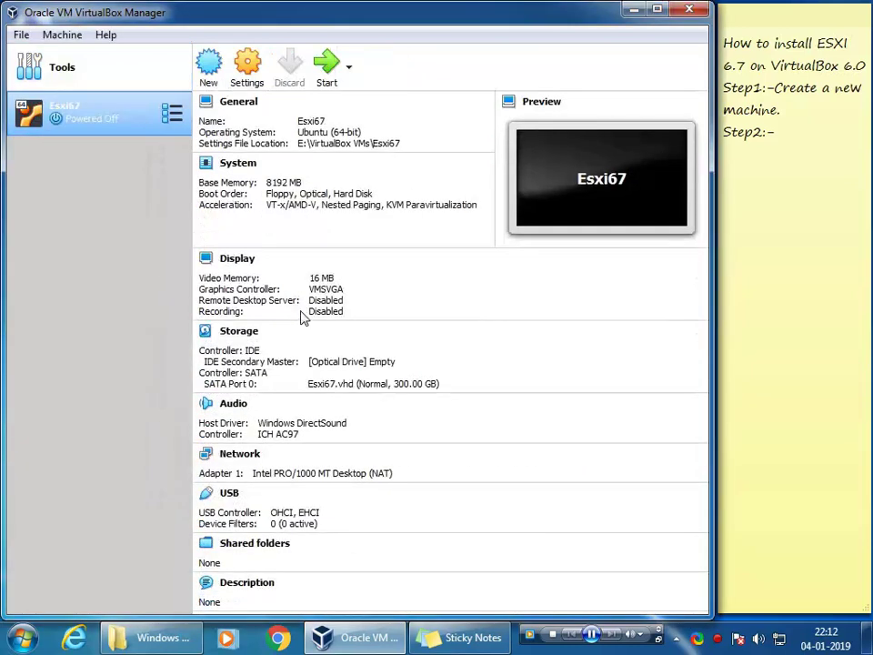
# Step: In Esxi67's System settings, enable Network boot and set 2 processors
pyautogui.rightClick(139, 120)
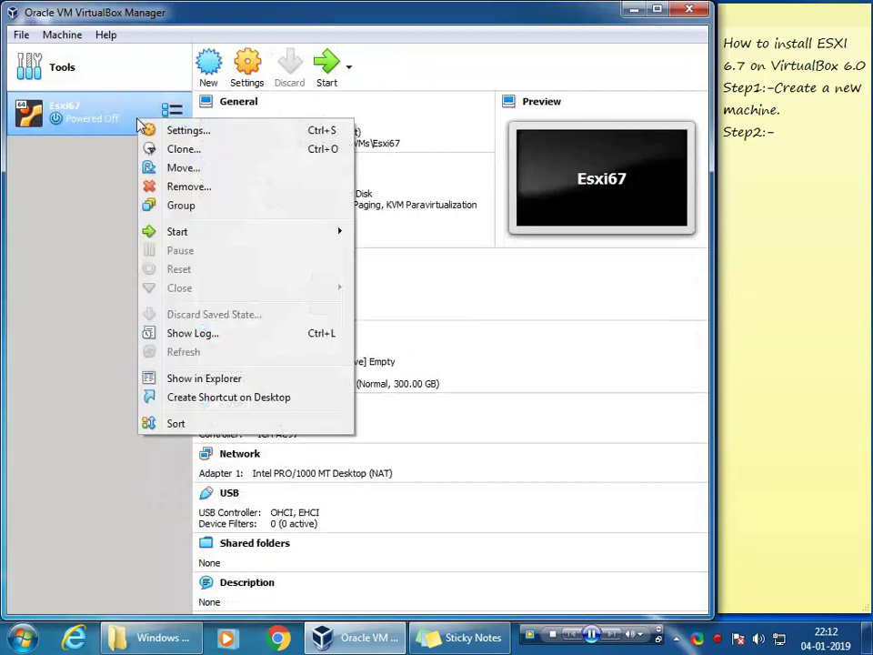
pyautogui.click(189, 133)
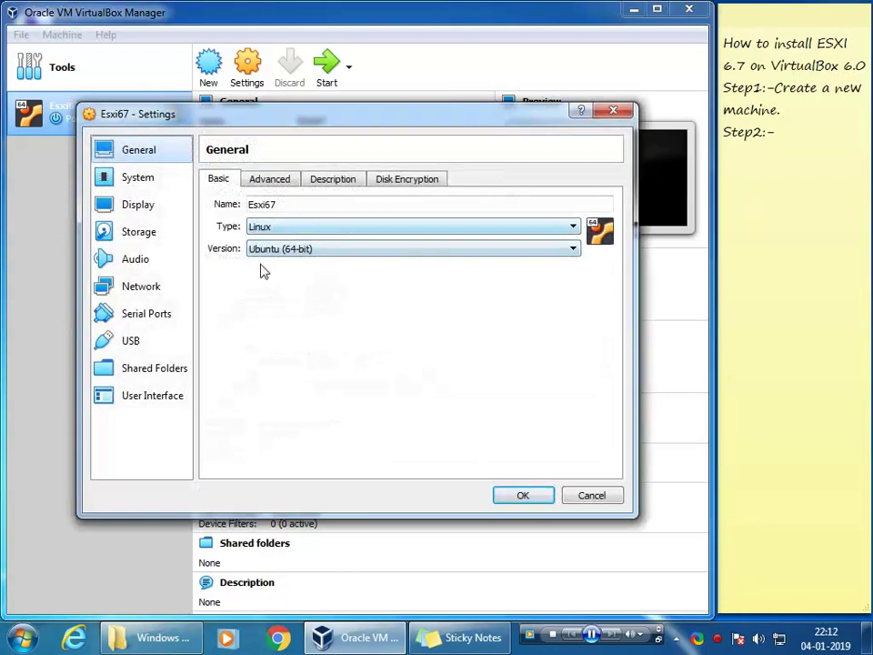
pyautogui.click(144, 188)
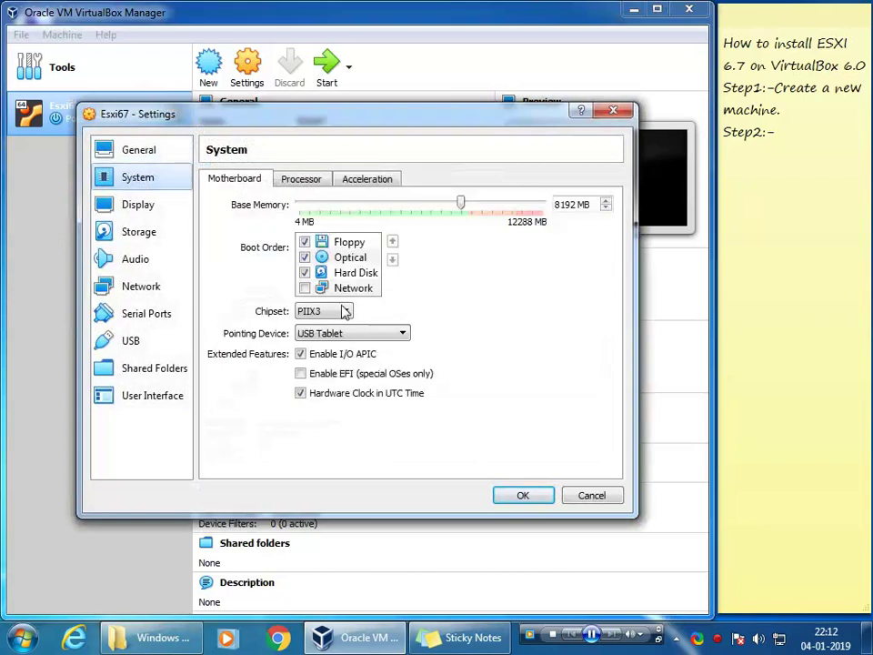
pyautogui.click(304, 288)
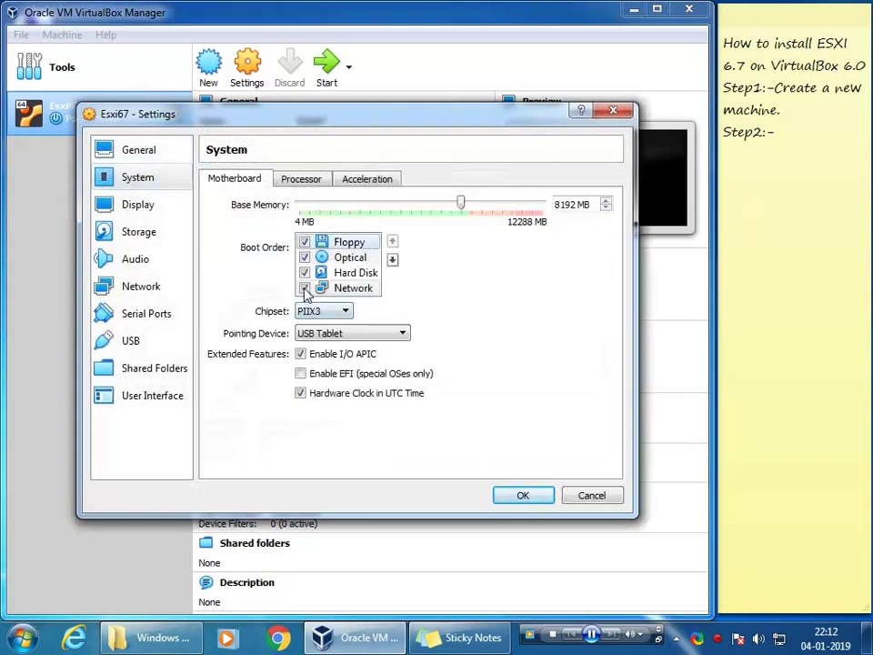
pyautogui.click(300, 179)
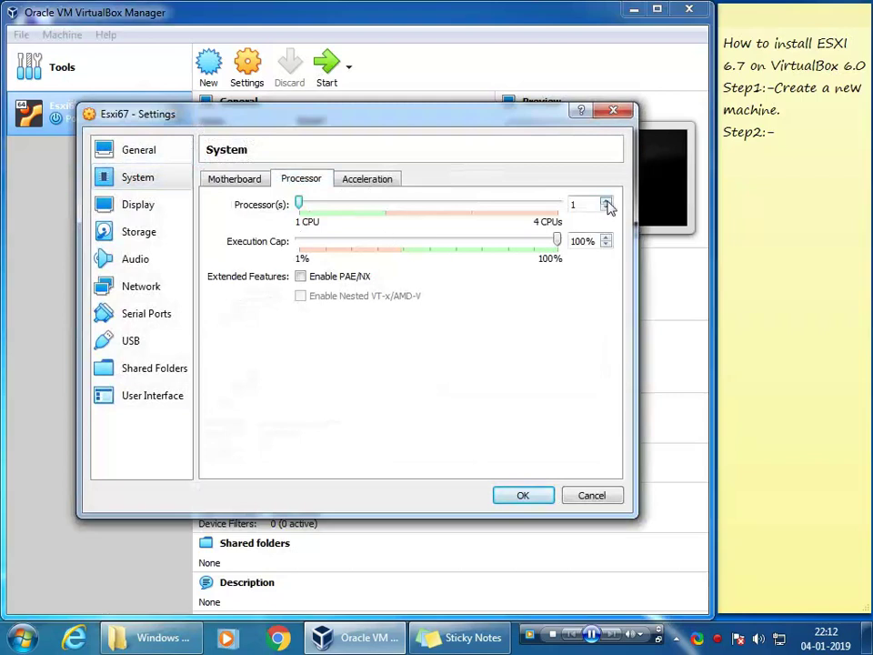
pyautogui.click(605, 201)
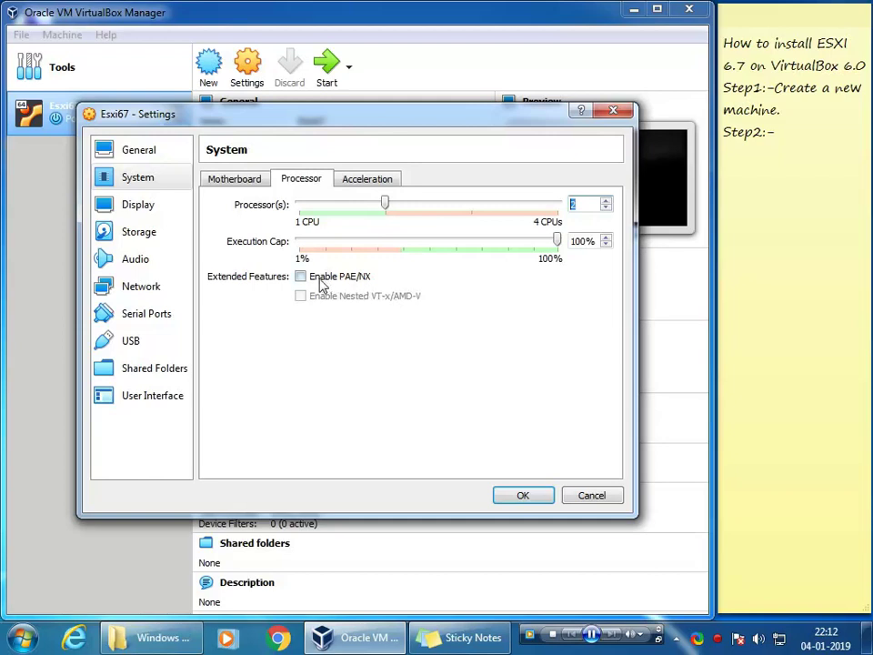
pyautogui.click(364, 181)
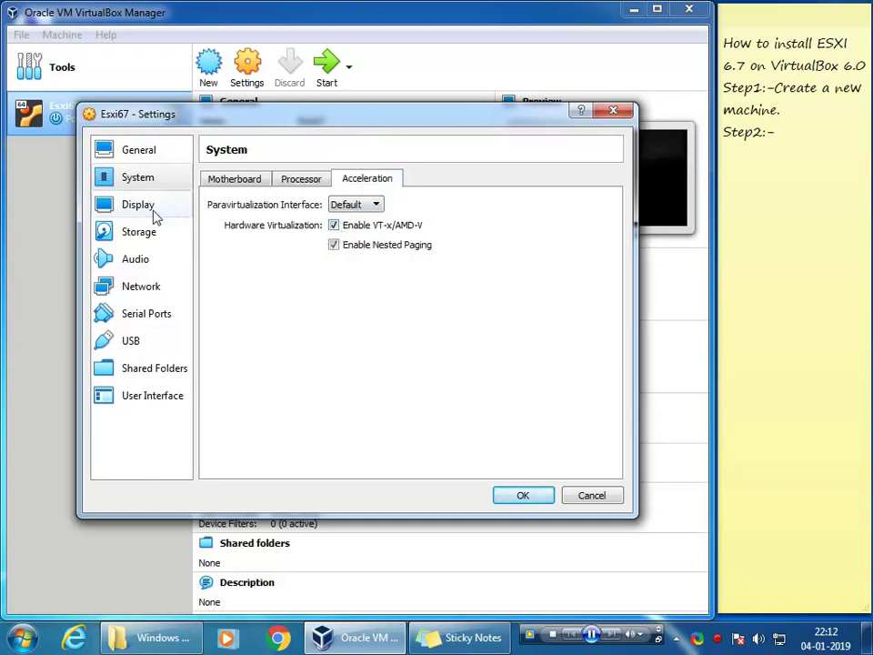
pyautogui.click(302, 179)
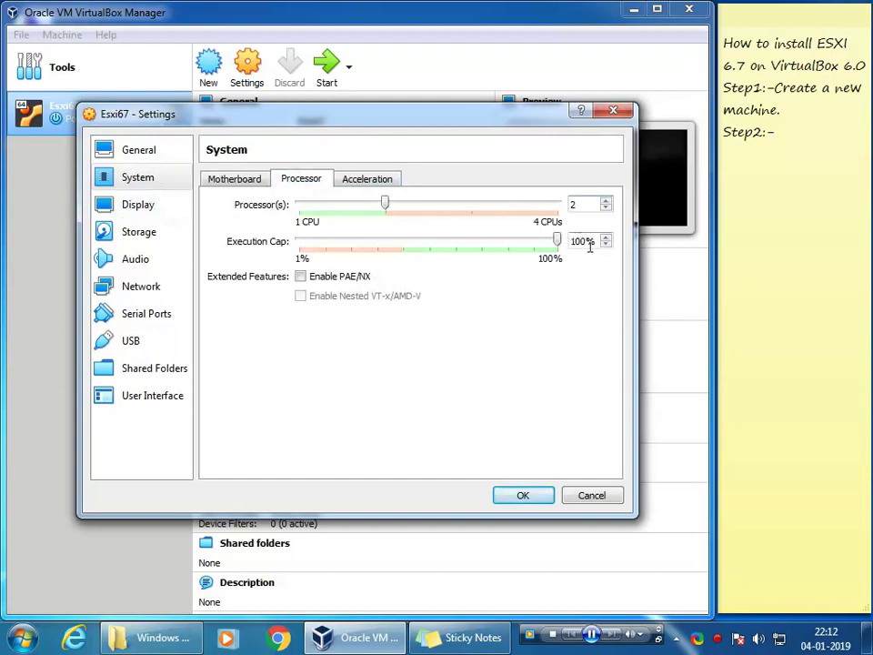
pyautogui.click(238, 179)
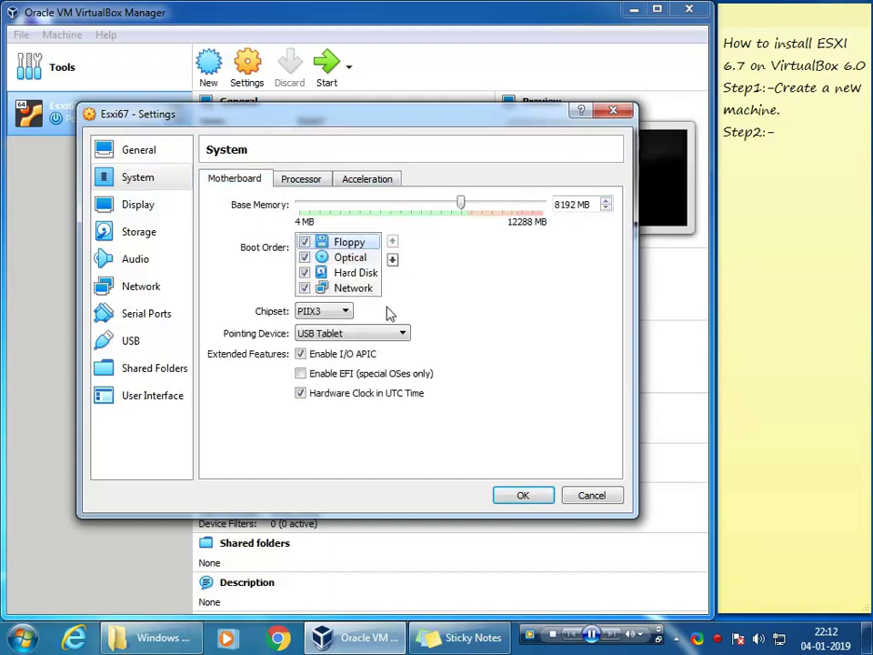
# Step: Review Display settings and attach the VMware-VMvisor-Installer-6.7.0-8169922 ISO to the optical drive
pyautogui.click(143, 208)
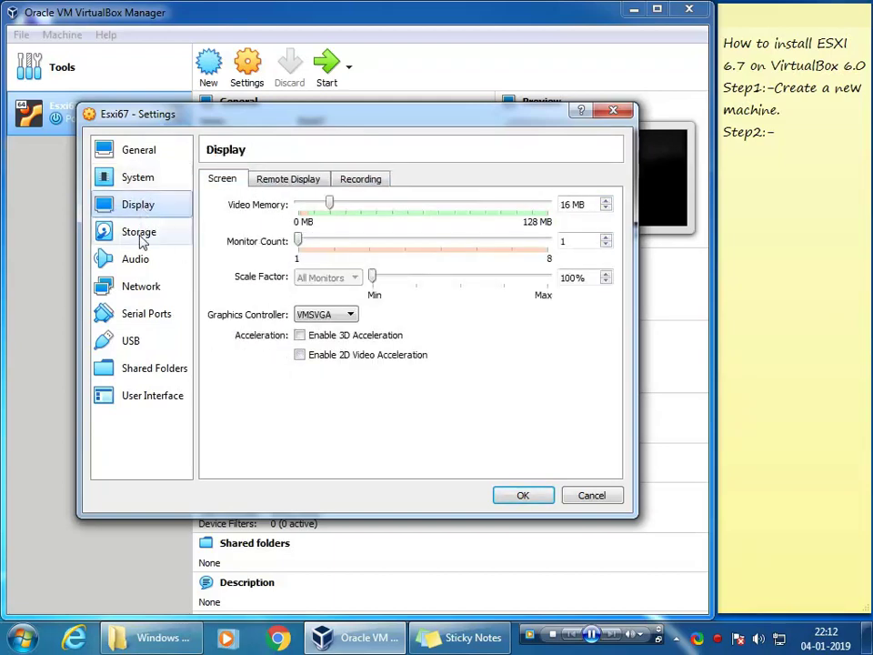
pyautogui.click(358, 180)
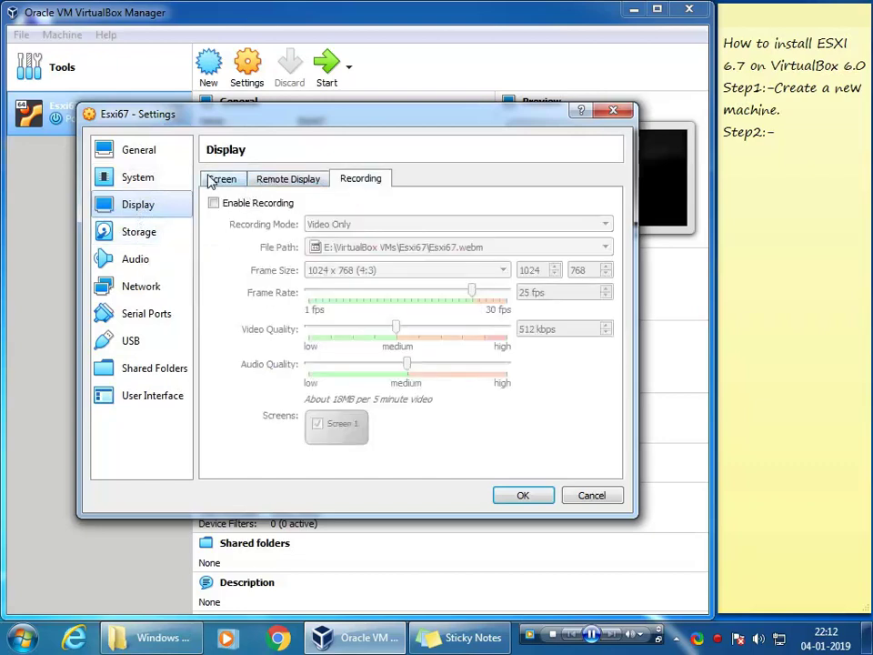
pyautogui.click(208, 179)
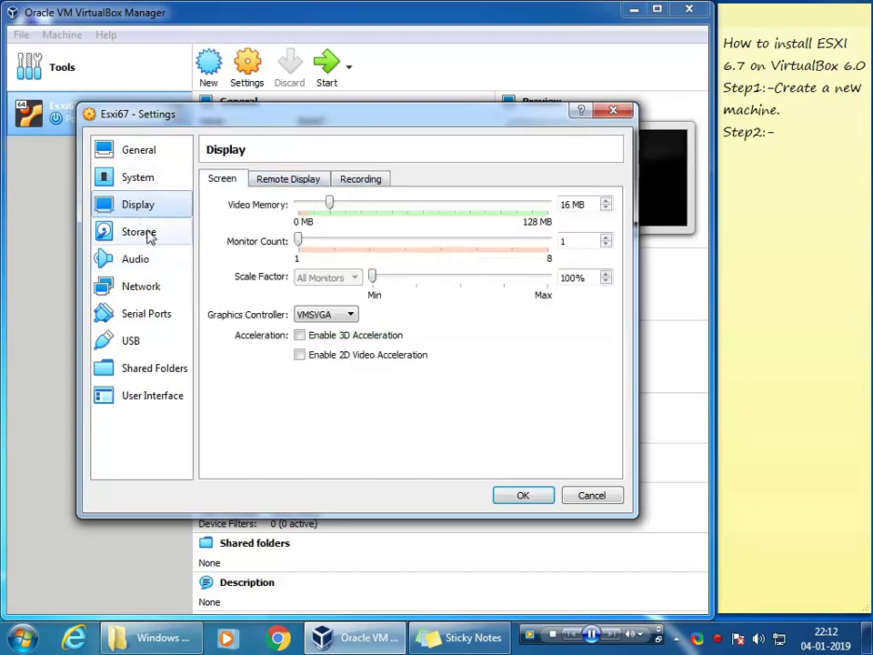
pyautogui.click(149, 234)
pyautogui.click(251, 216)
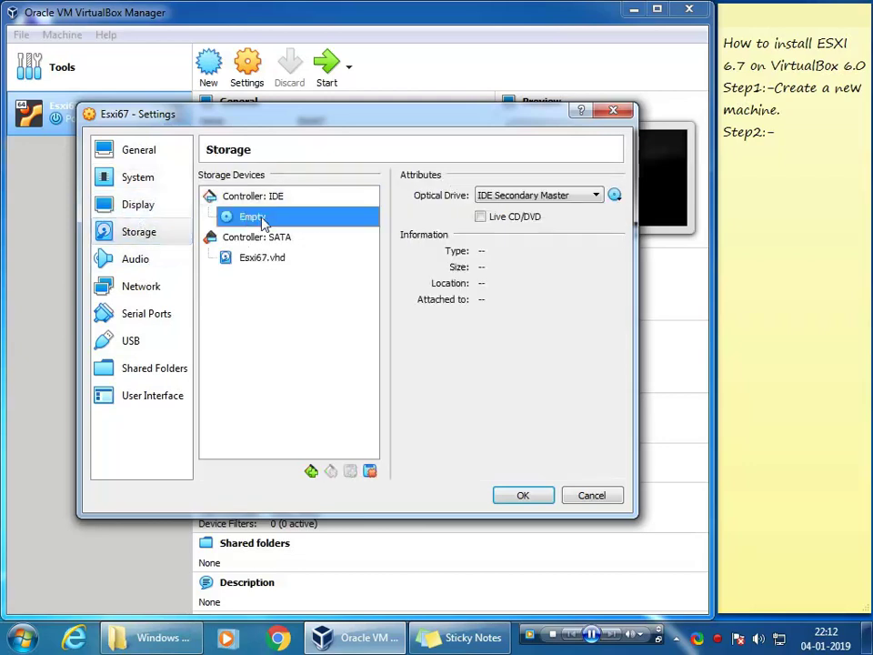
pyautogui.click(615, 197)
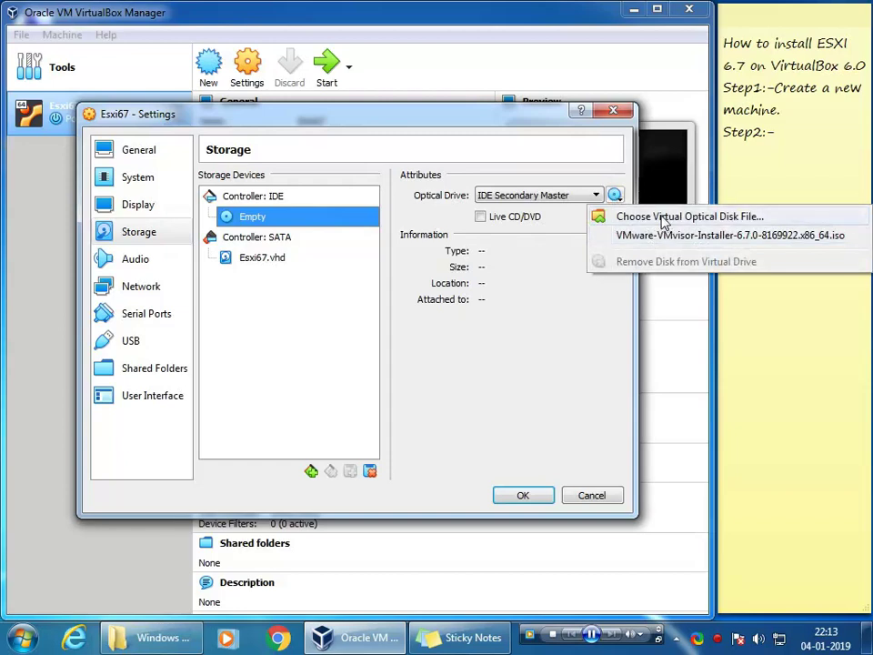
pyautogui.click(662, 219)
pyautogui.click(339, 402)
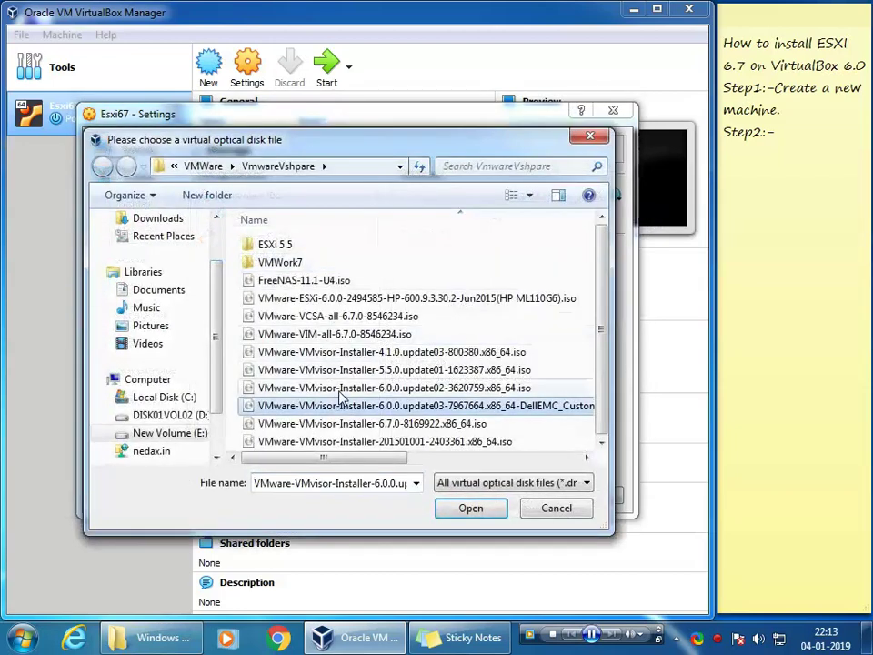
pyautogui.click(409, 424)
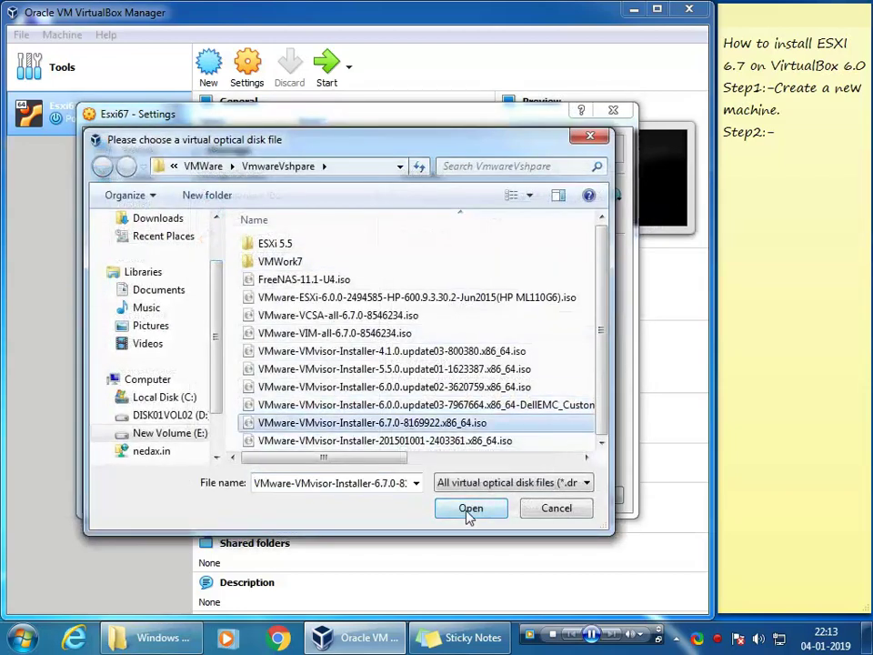
pyautogui.click(470, 514)
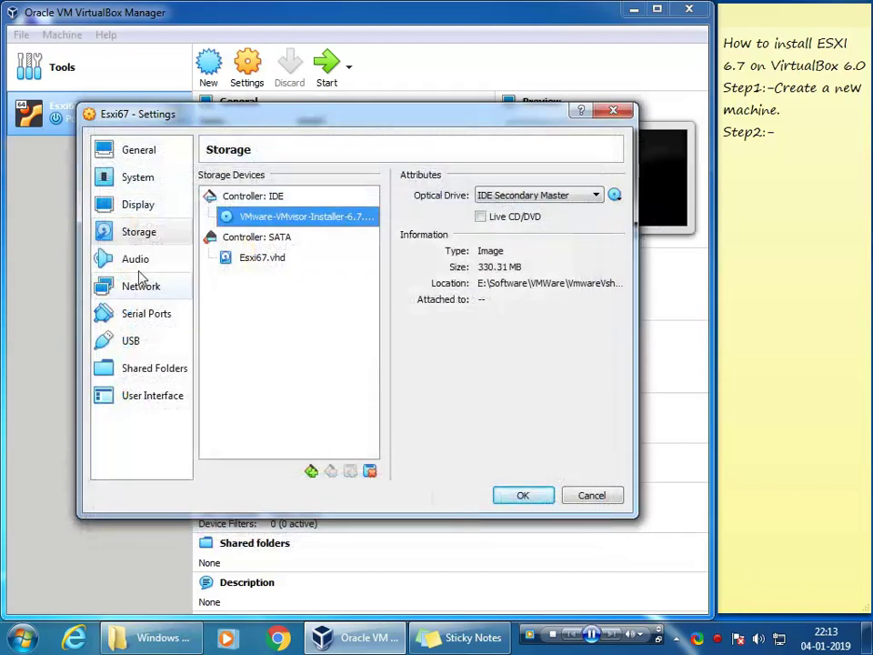
# Step: Set the network adapter to Bridged Adapter and save the settings
pyautogui.click(134, 259)
pyautogui.click(138, 289)
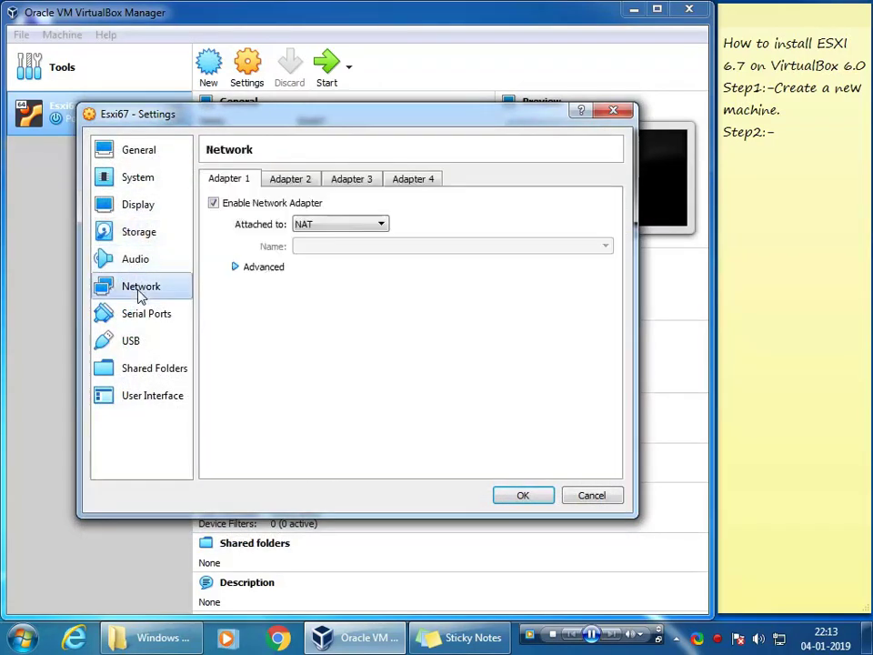
pyautogui.click(314, 224)
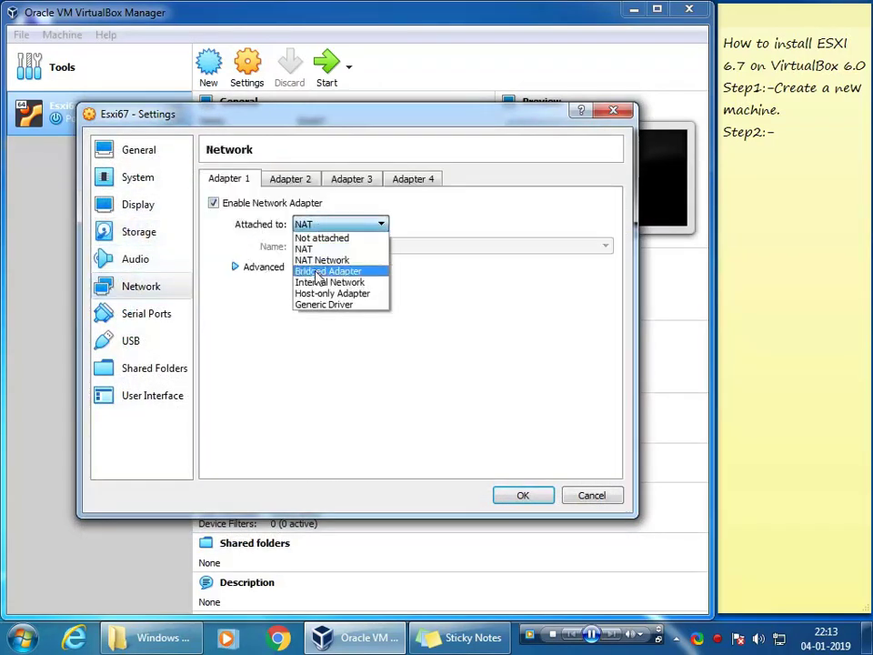
pyautogui.click(318, 272)
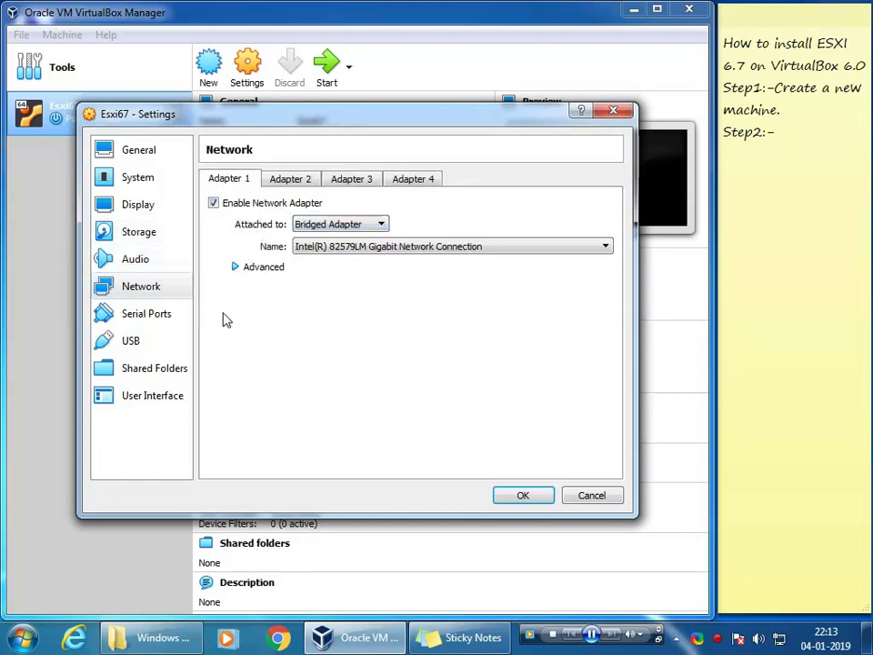
pyautogui.click(521, 497)
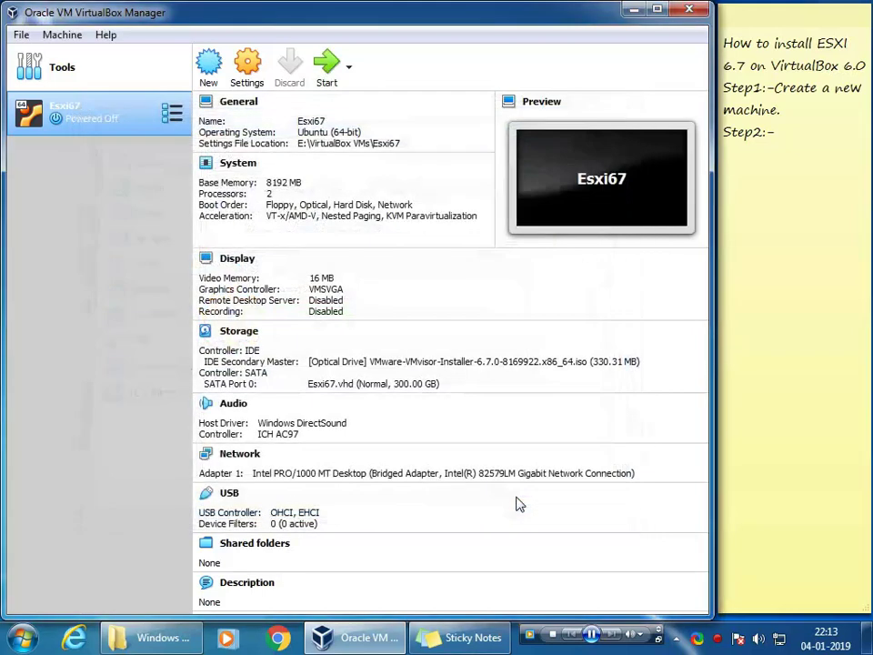
# Step: Launch Esxi67 with Normal Start to reach the ESXi installer boot menu
pyautogui.rightClick(132, 118)
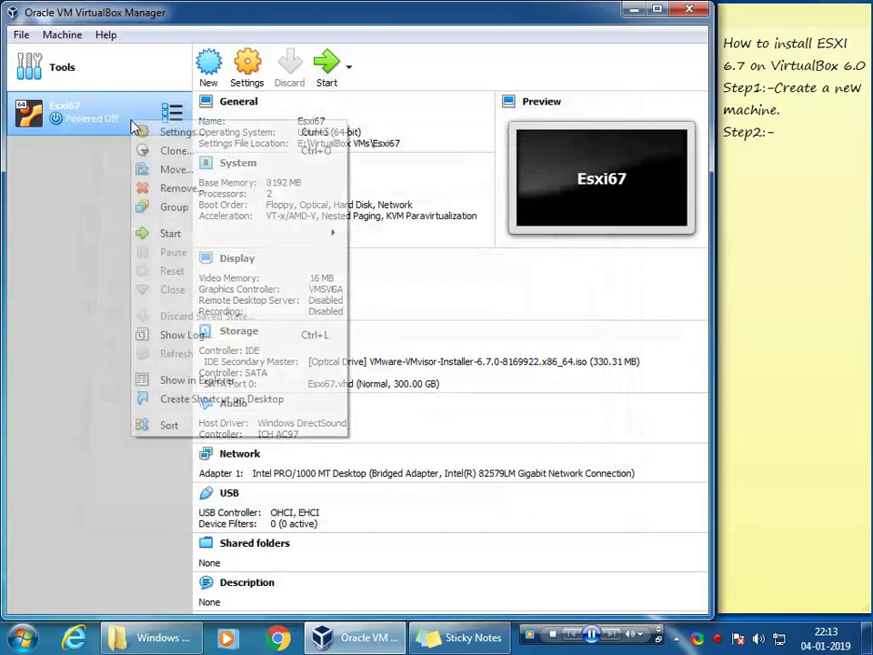
pyautogui.moveTo(183, 238)
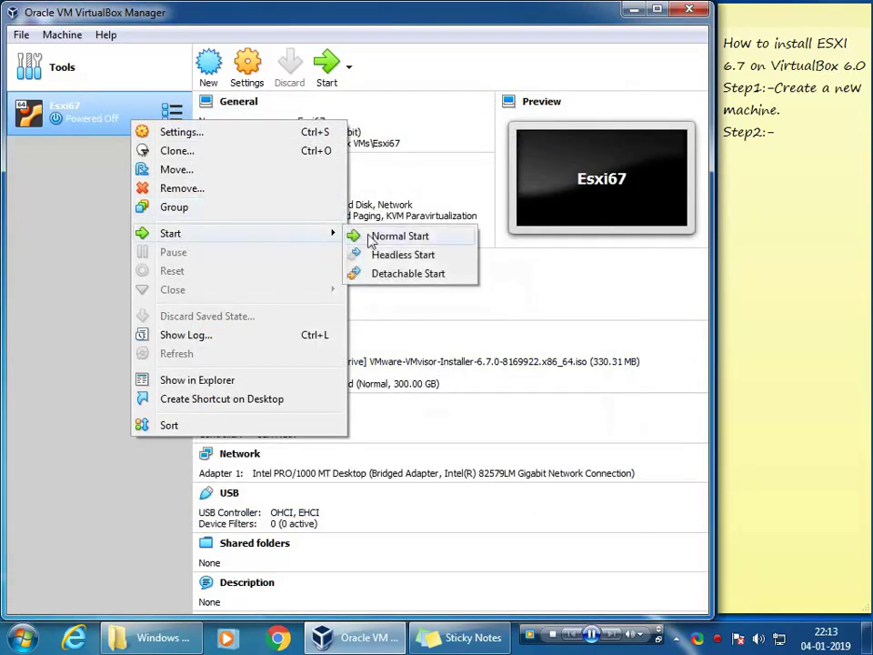
pyautogui.click(381, 242)
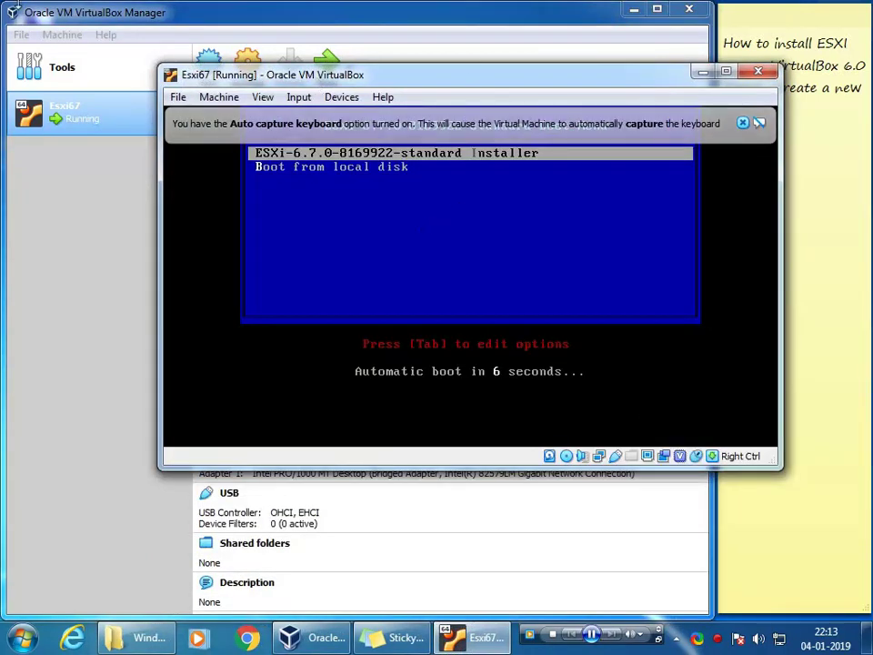
# Step: Boot the ESXi-6.7.0 standard installer entry from the boot menu
pyautogui.press('Down')
pyautogui.press('Up')
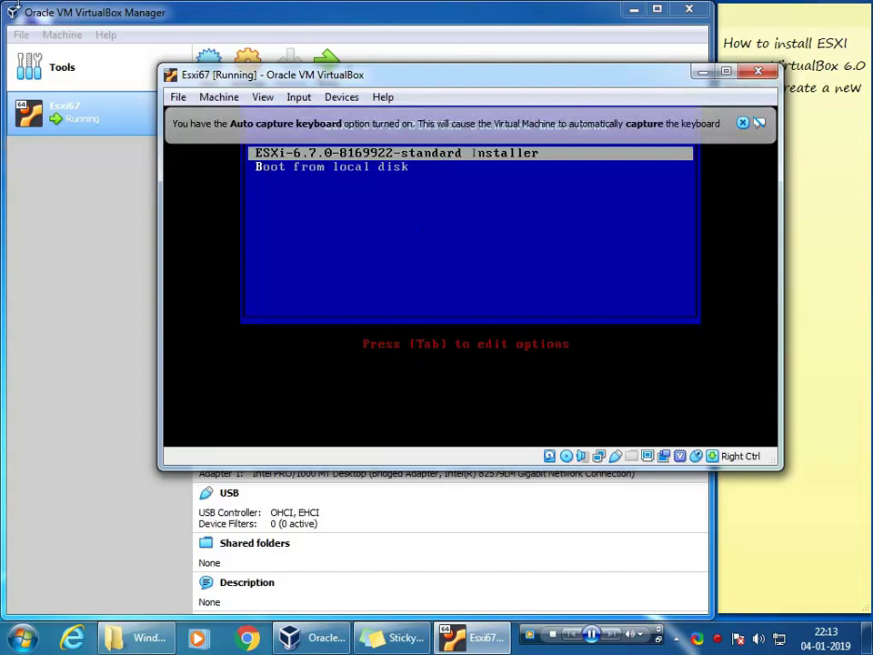
pyautogui.press('Return')
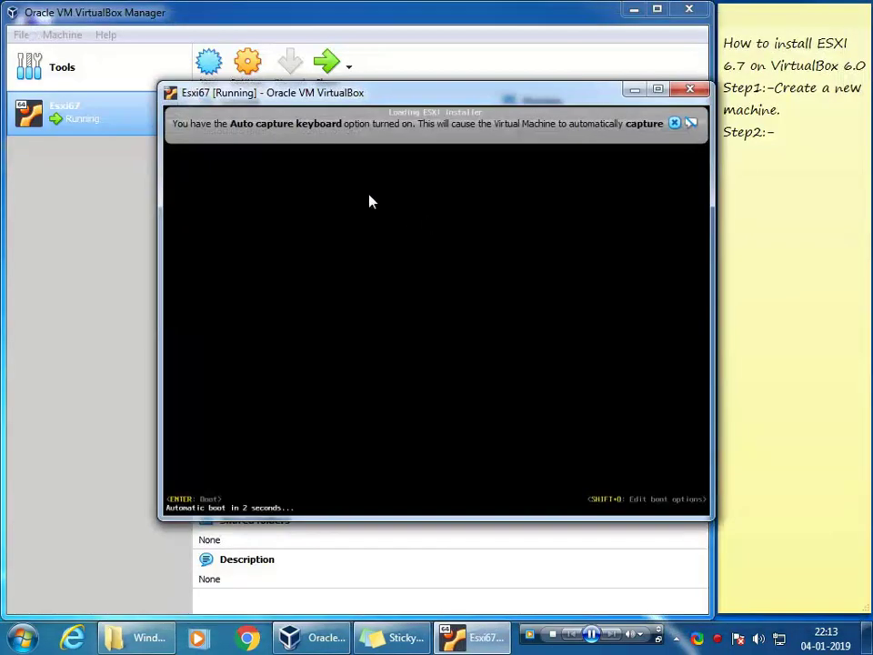
# Step: Move and enlarge the VM window, dismissing the keyboard auto-capture notice
pyautogui.moveTo(314, 93); pyautogui.dragTo(153, 25)
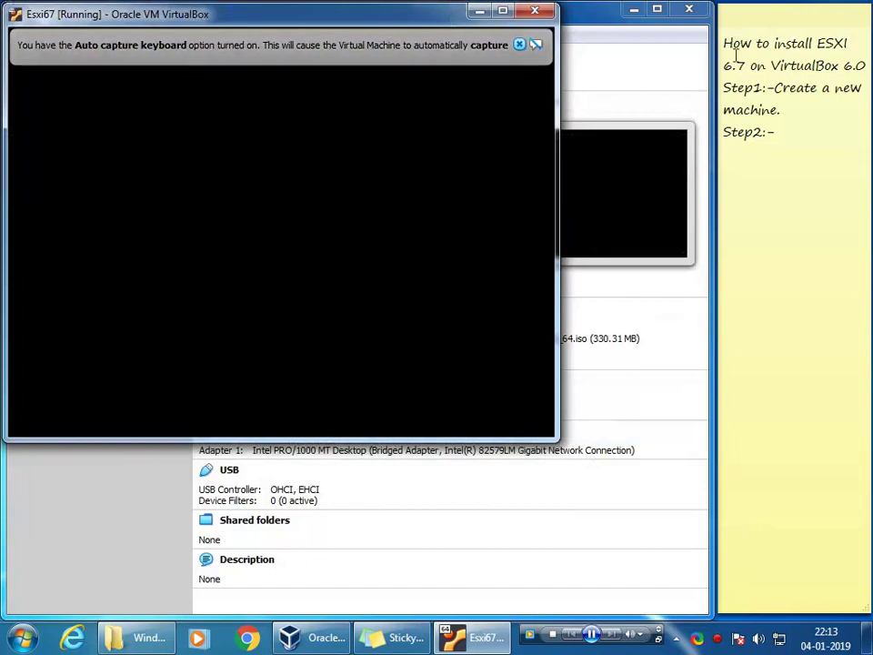
pyautogui.moveTo(556, 439); pyautogui.dragTo(714, 616)
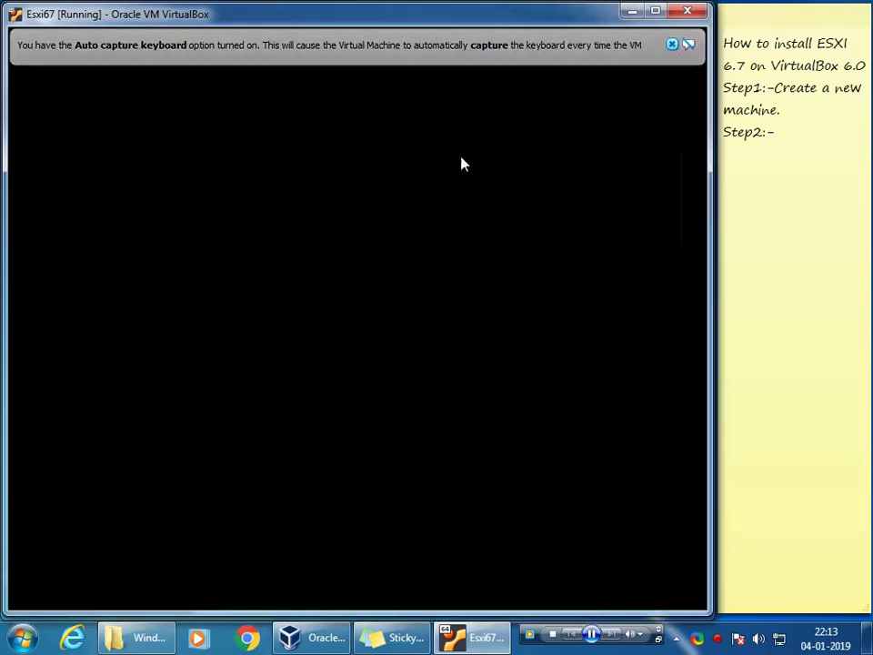
pyautogui.click(673, 46)
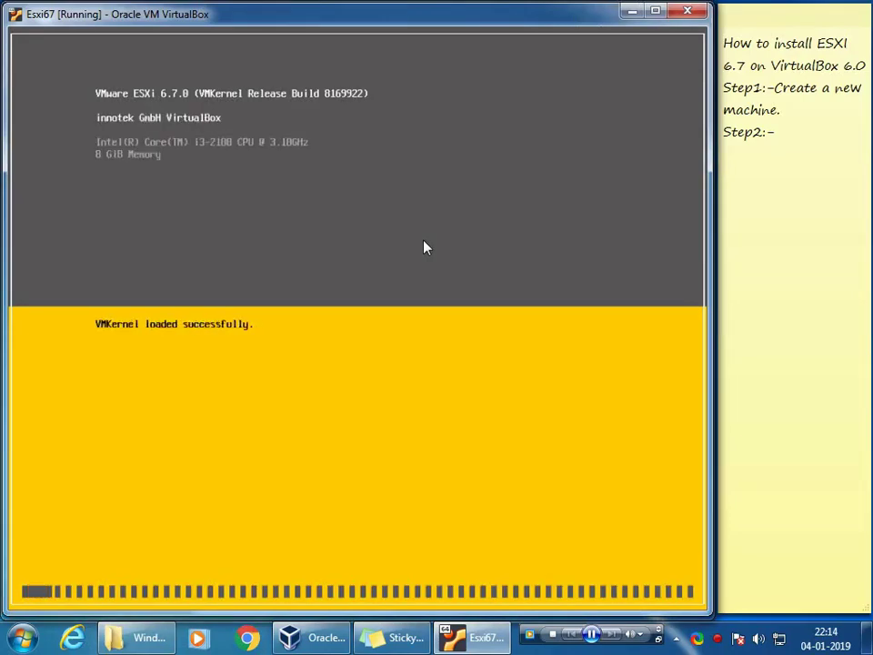
# Step: Finish Step2 as 'Wait for few minutes', add a '->' line, and start the music
pyautogui.click(782, 134)
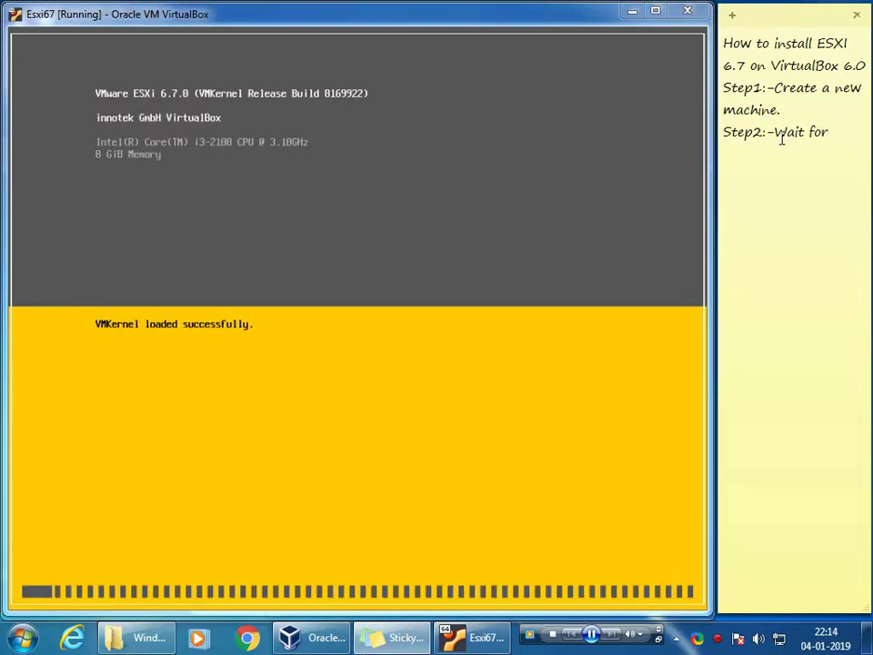
pyautogui.write('min')
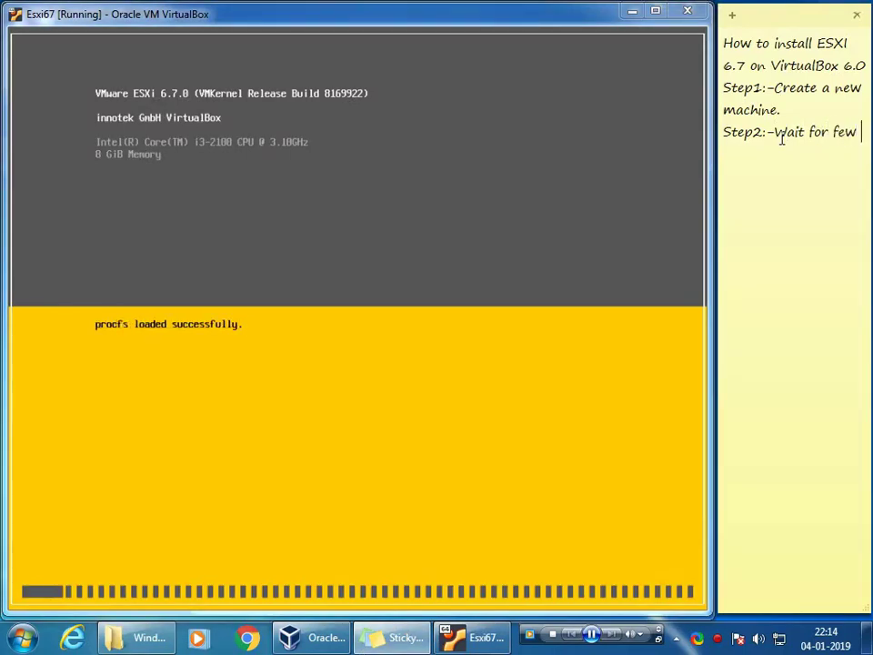
pyautogui.write('utes to compl')
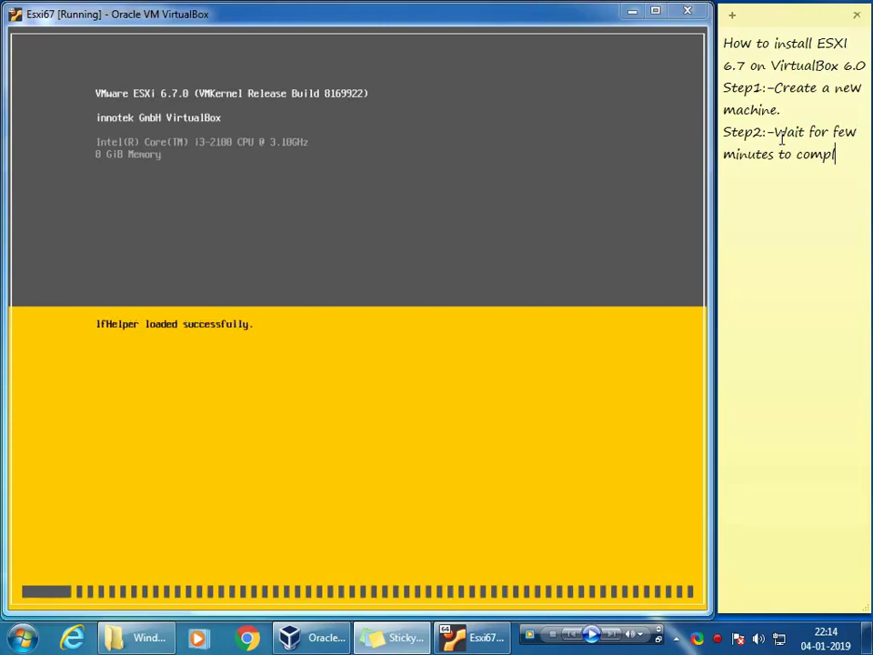
pyautogui.press('BackSpace')
pyautogui.press('BackSpace')
pyautogui.press('BackSpace')
pyautogui.press('BackSpace')
pyautogui.press('BackSpace')
pyautogui.press('BackSpace')
pyautogui.press('BackSpace')
pyautogui.press('BackSpace')
pyautogui.press('BackSpace')
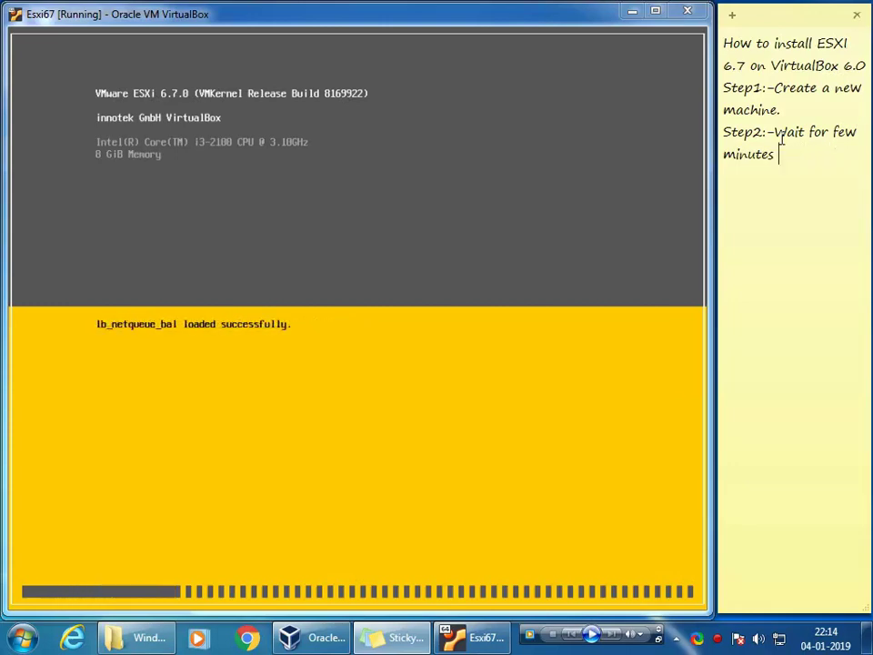
pyautogui.press('Return')
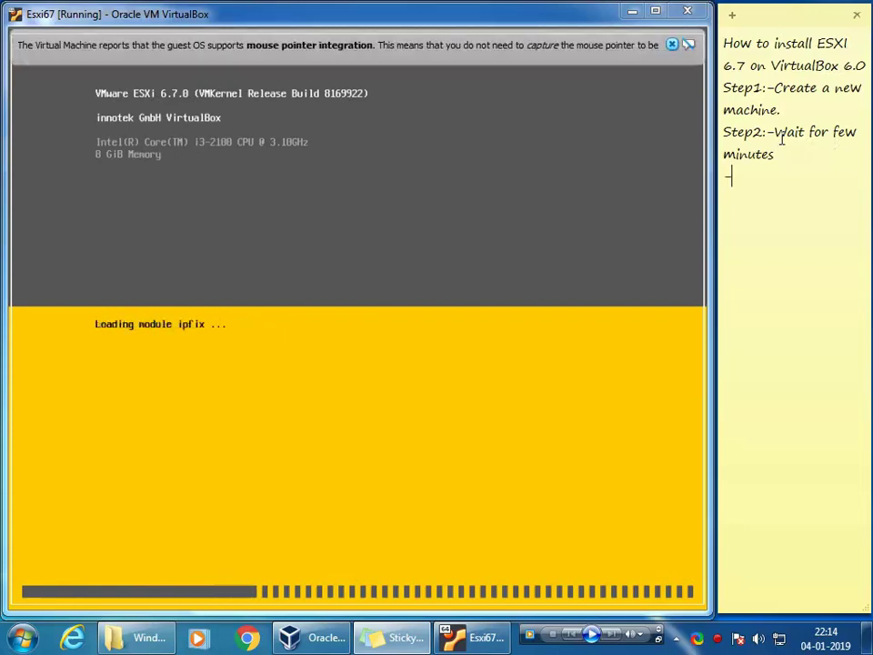
pyautogui.write('->')
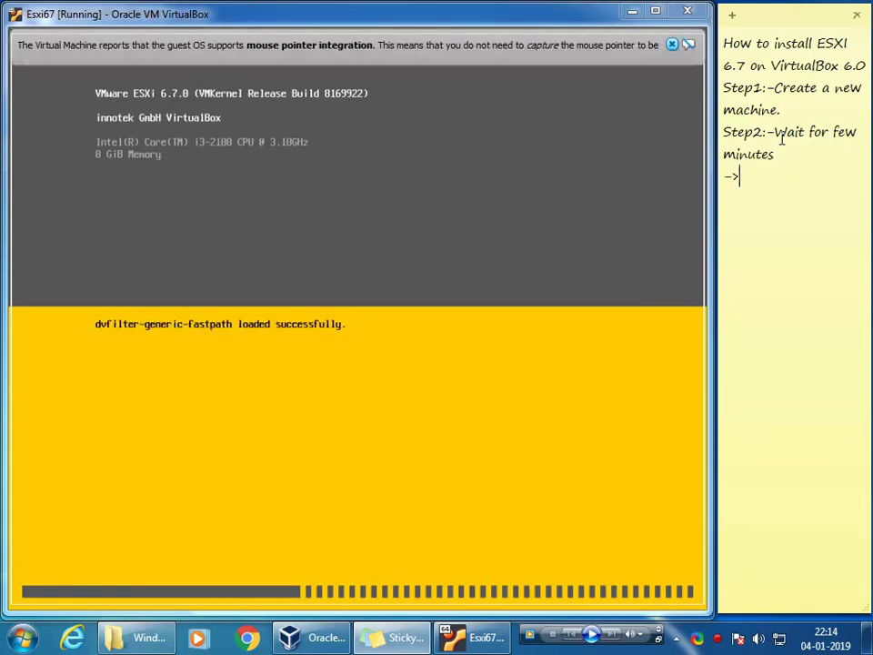
pyautogui.moveTo(546, 634)
pyautogui.click(591, 634)
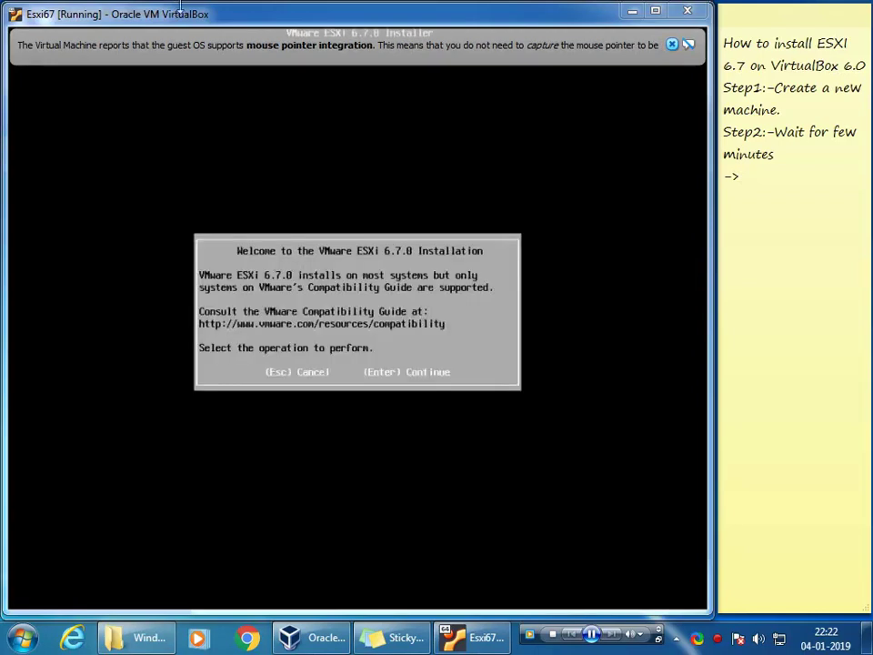
# Step: Add 'Press Enter to continue' and a new '->' line to the note, then return to the VM
pyautogui.click(768, 179)
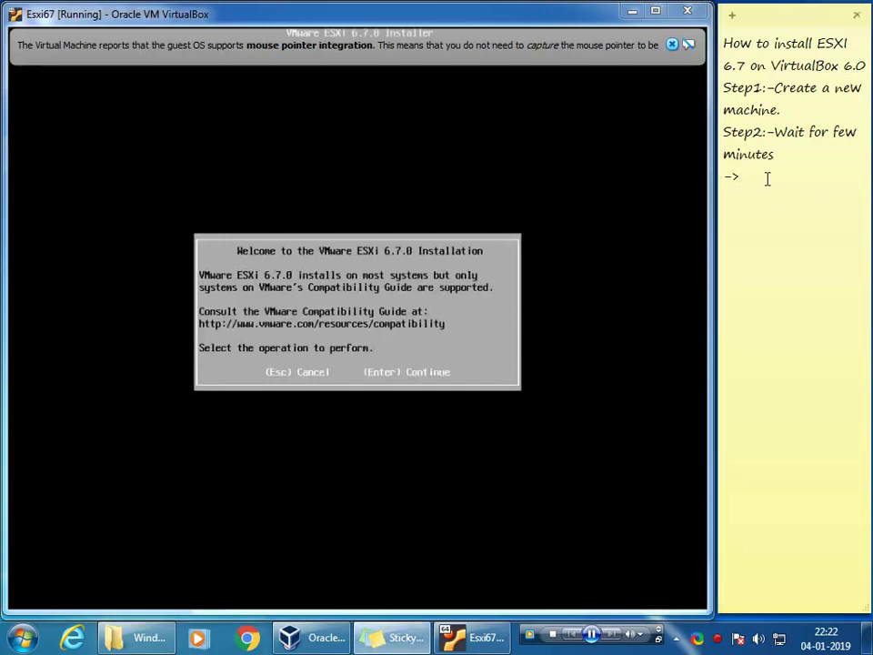
pyautogui.write('Press Enter to continue')
pyautogui.press('Return')
pyautogui.write('-')
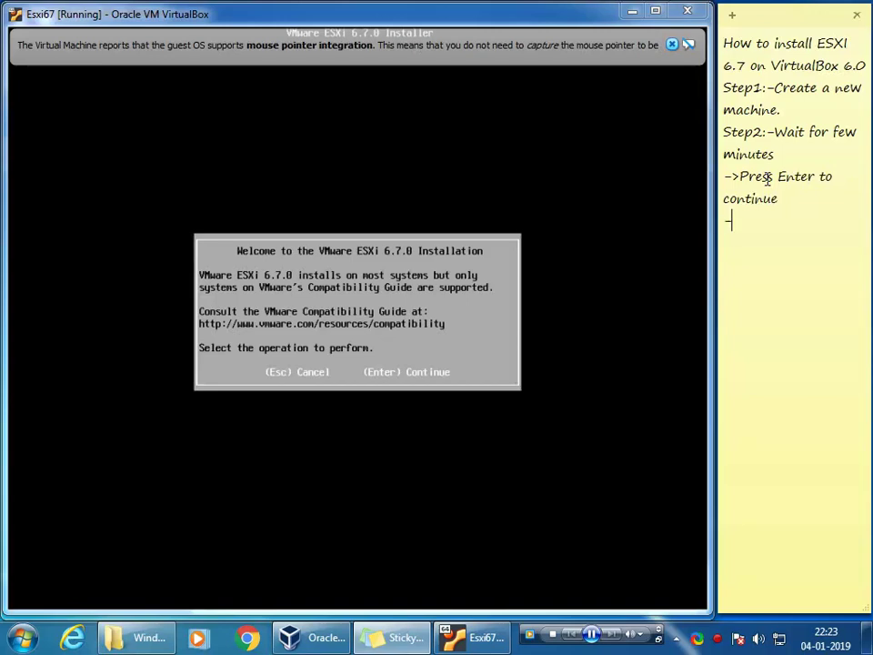
pyautogui.write('>')
pyautogui.hotkey('alt', 'Tab')
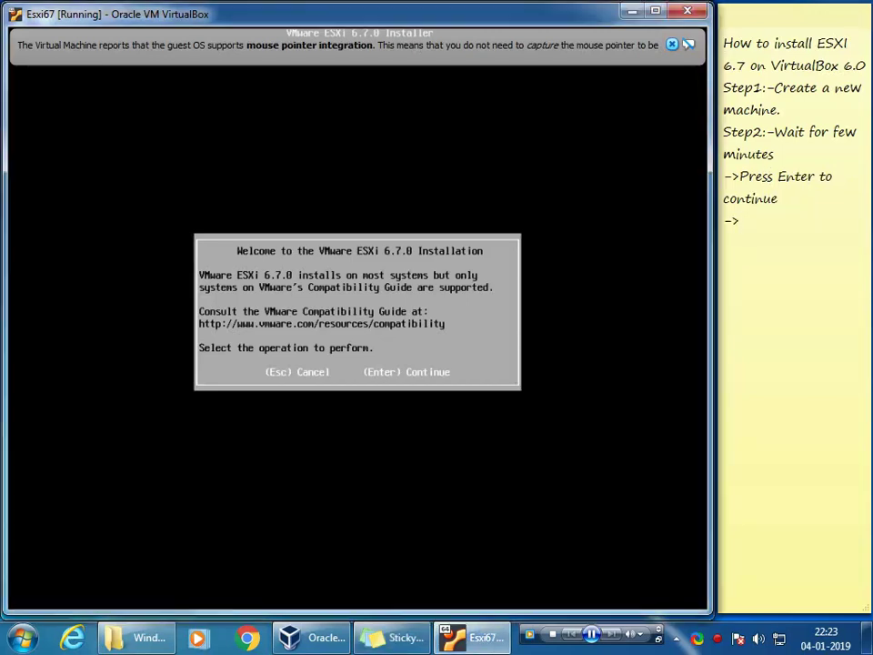
# Step: Pass the welcome screen, note 'Press F11 to accespt and continue', and accept the EULA with F11
pyautogui.press('Return')
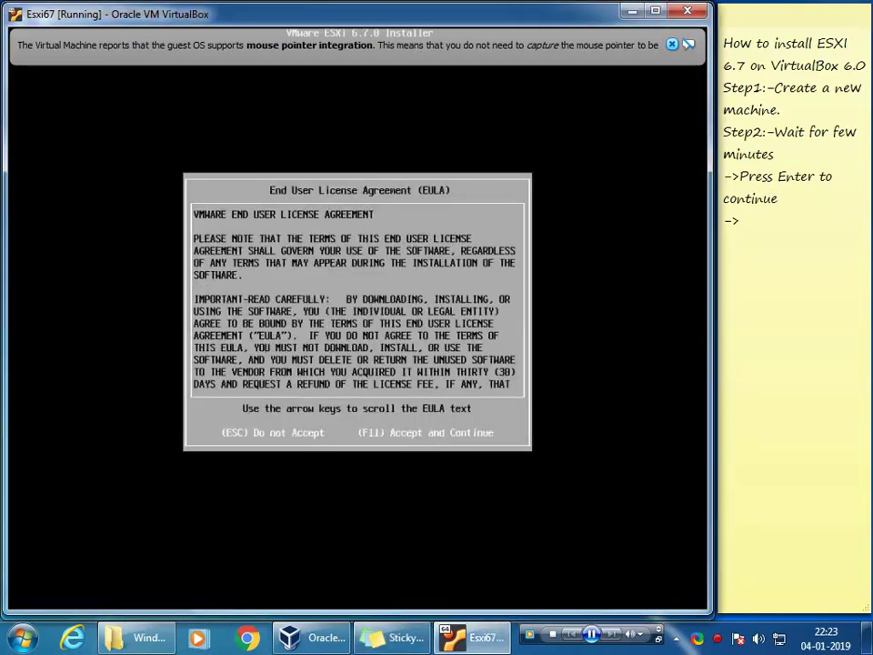
pyautogui.click(749, 219)
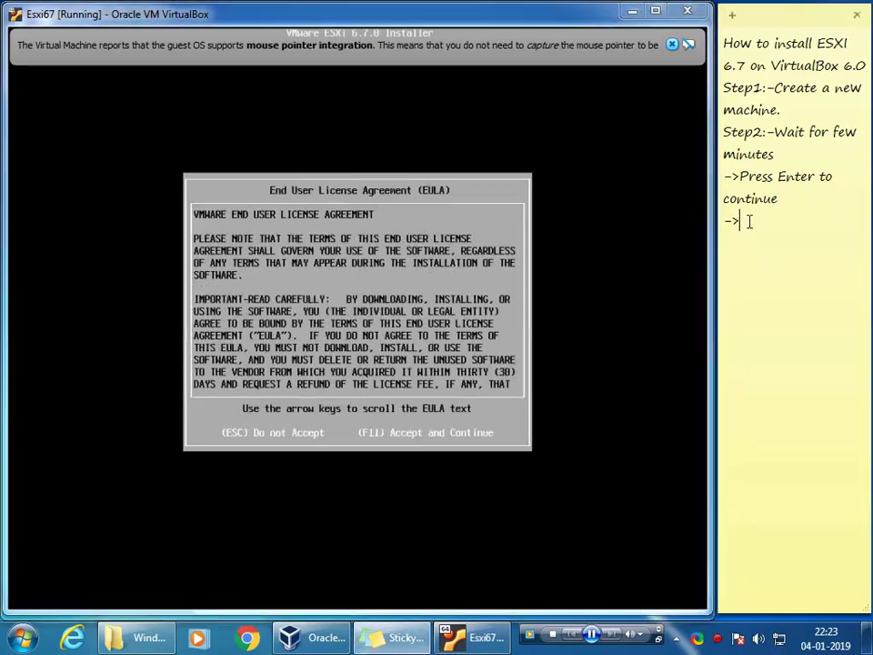
pyautogui.write('Press F1')
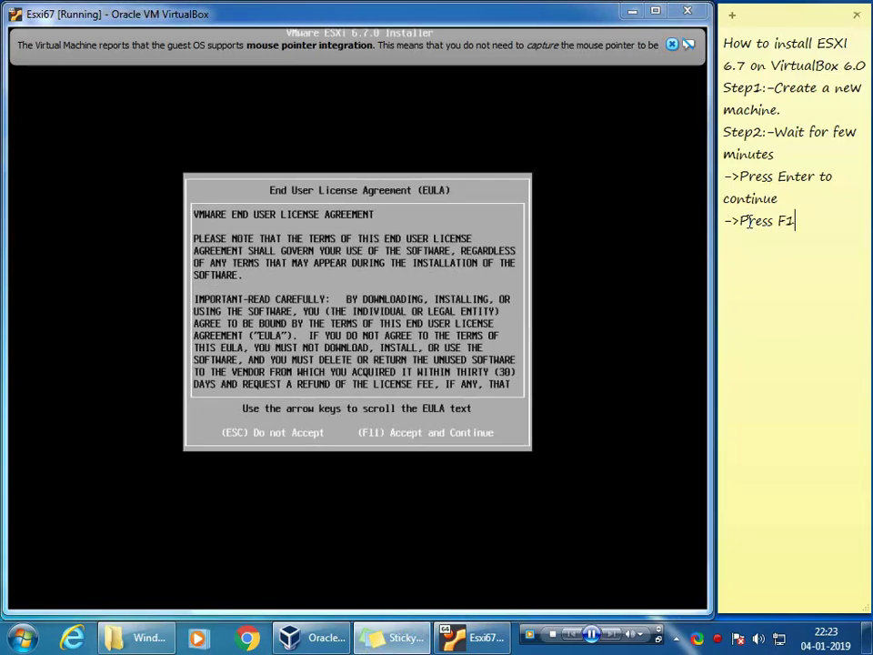
pyautogui.write('1 to accespt a')
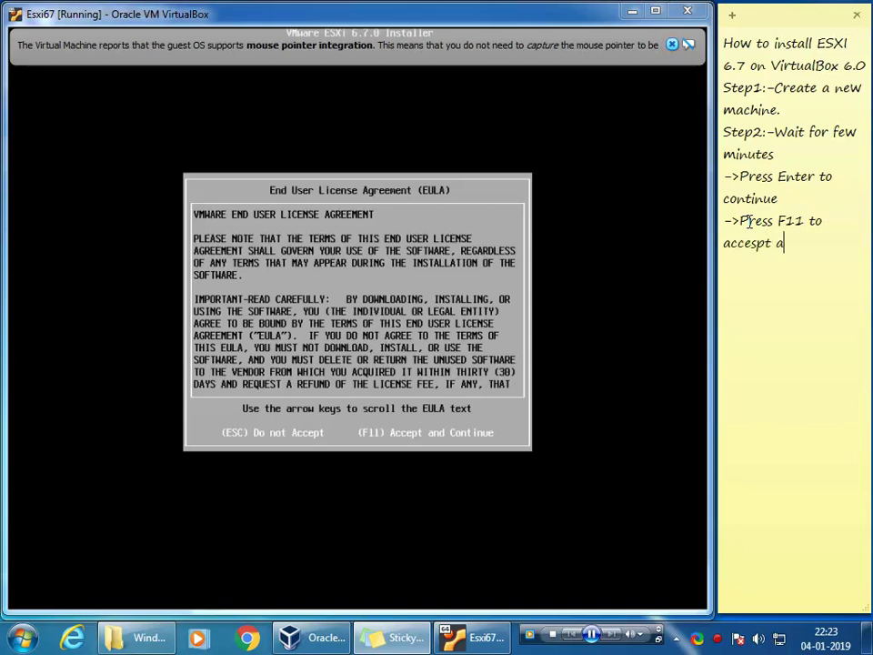
pyautogui.write('nd continue')
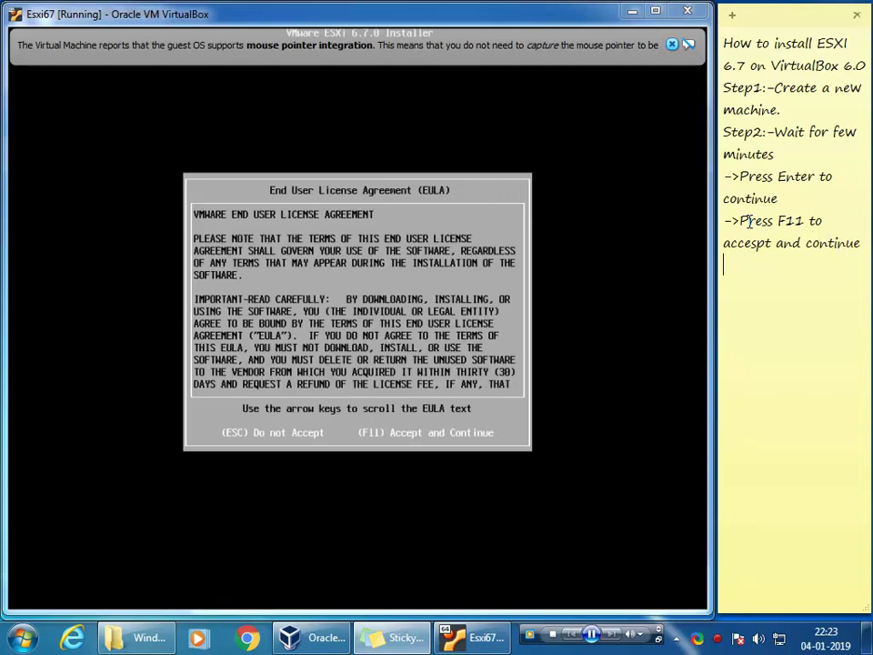
pyautogui.write('->')
pyautogui.hotkey('alt', 'Tab')
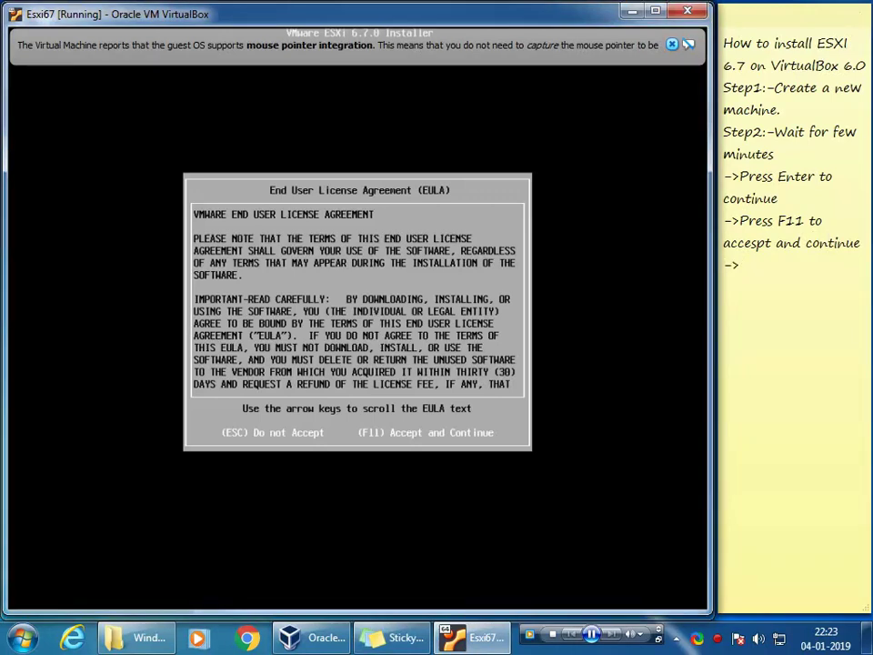
pyautogui.press('F11')
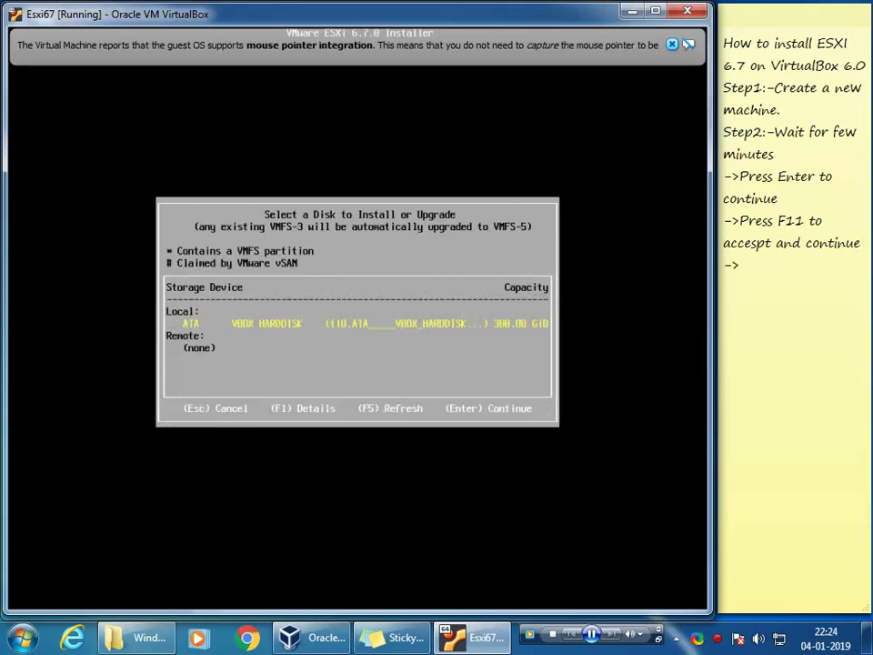
# Step: Note '->Press Enter to continue' for the disk selection screen and return to the VM
pyautogui.click(764, 266)
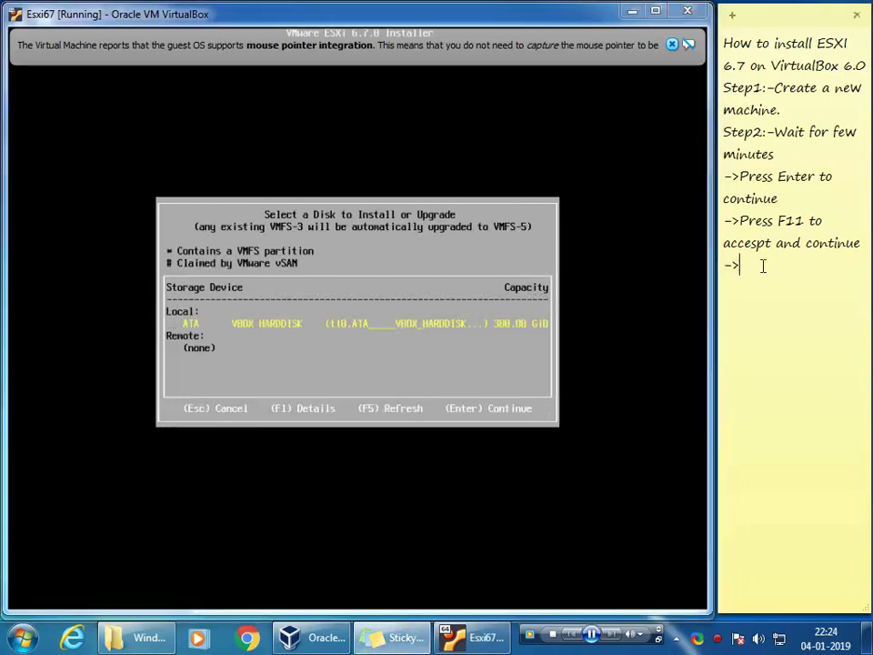
pyautogui.write('Press Enter t')
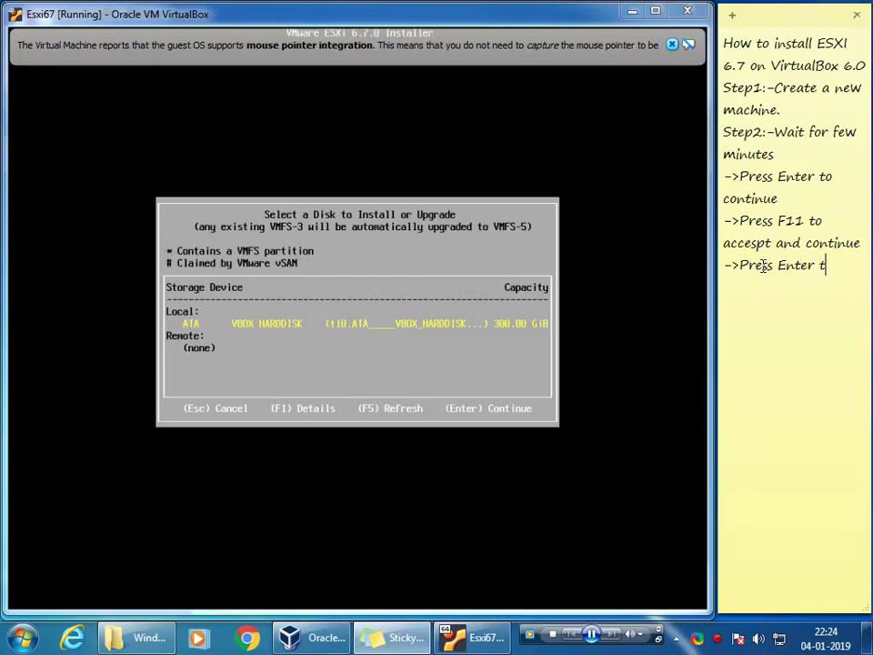
pyautogui.write('o continue')
pyautogui.click(573, 200)
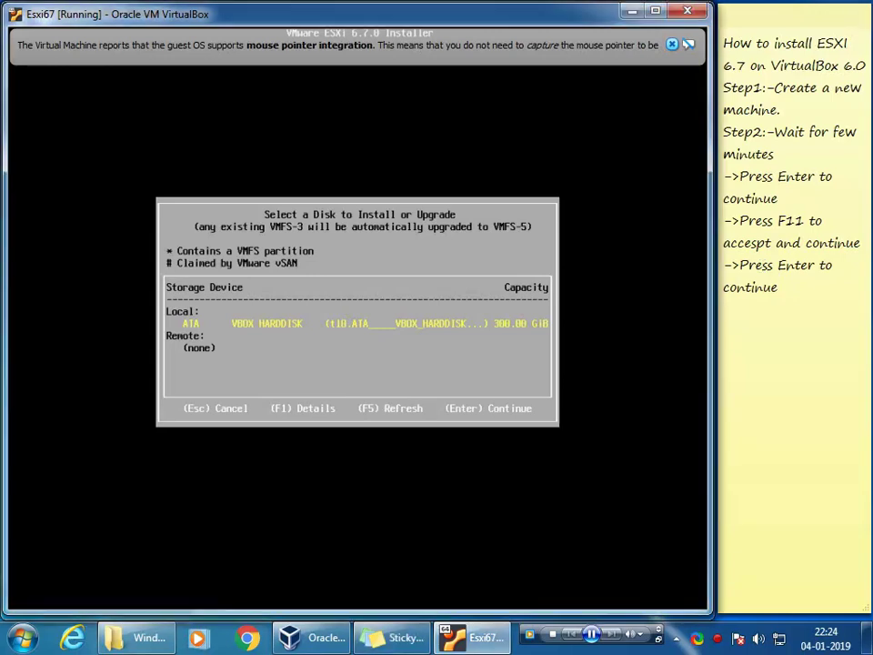
# Step: Install onto the VBOX HARDDISK, then add '->Select Keyboard Language' as a new note line
pyautogui.press('Return')
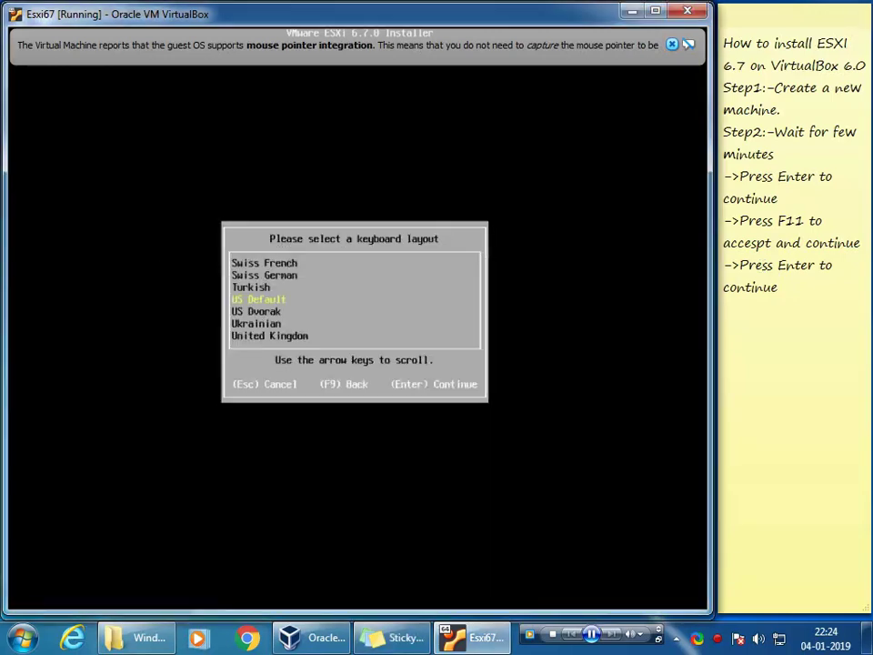
pyautogui.click(781, 289)
pyautogui.press('Return')
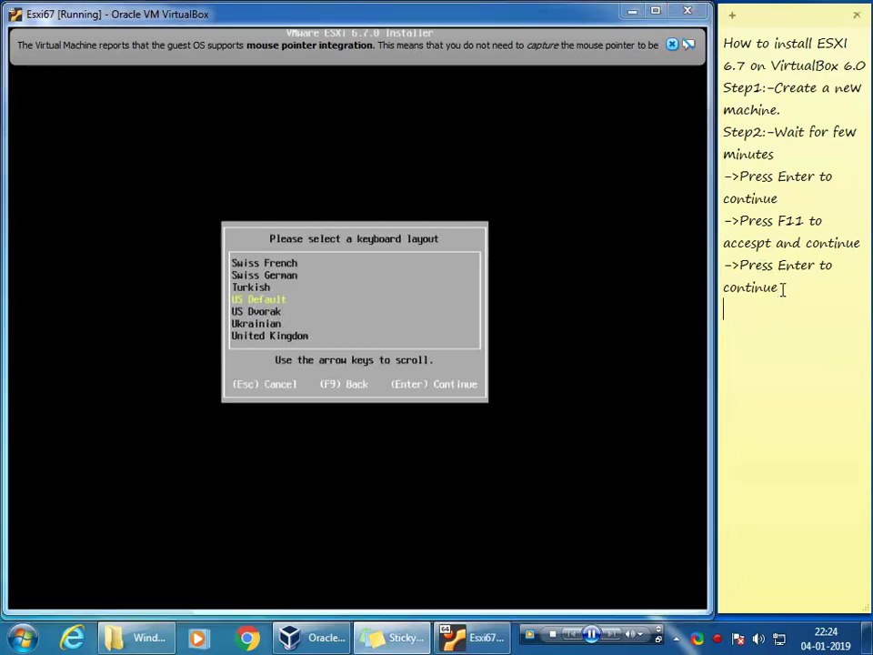
pyautogui.write('->Selewct')
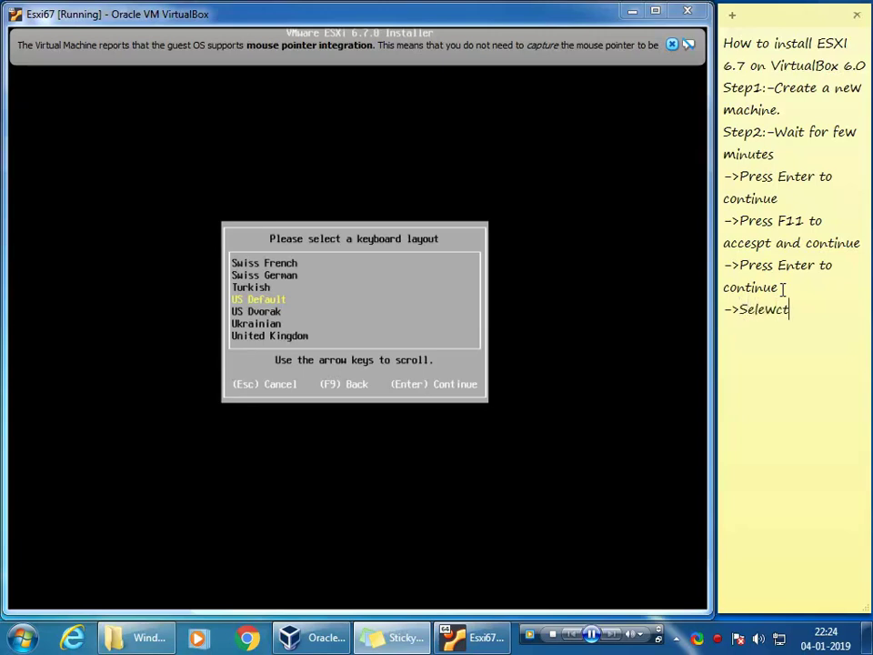
pyautogui.press('BackSpace')
pyautogui.press('BackSpace')
pyautogui.press('BackSpace')
pyautogui.write('ct')
pyautogui.write(' L')
pyautogui.press('BackSpace')
pyautogui.write('Keyboard ')
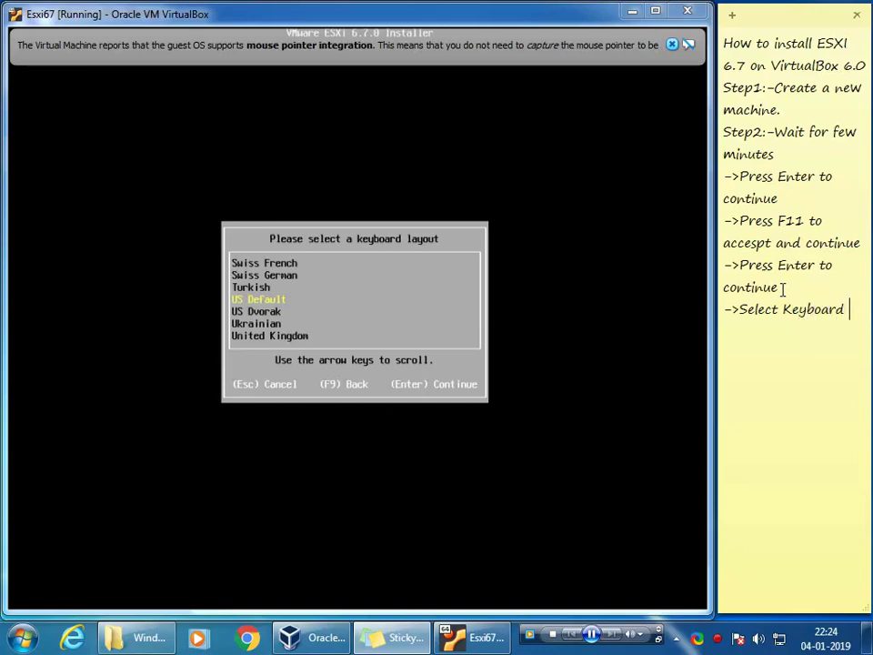
pyautogui.write('Language')
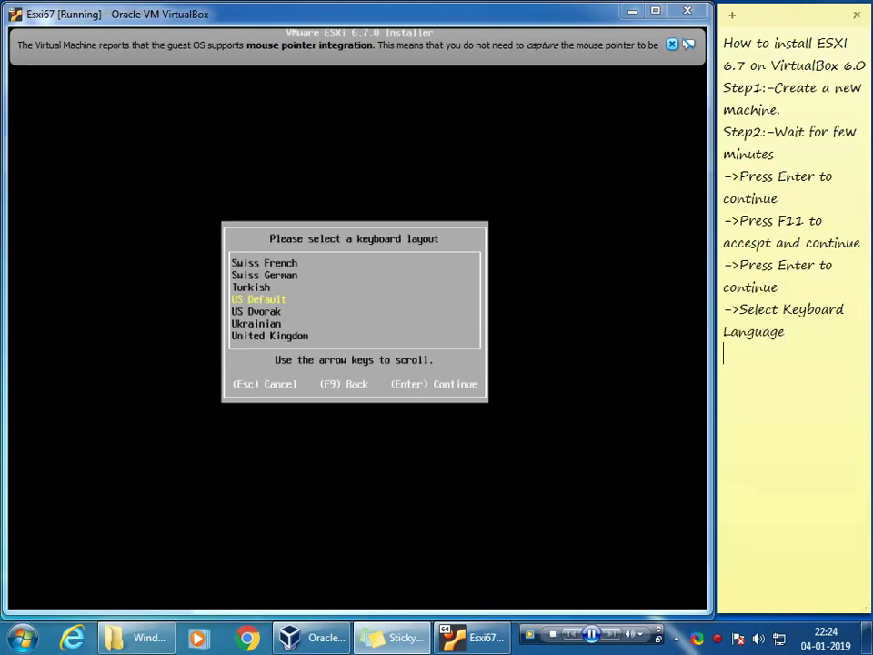
pyautogui.click(546, 273)
# Step: Accept the US Default keyboard layout and add '->Choose password' to the notes
pyautogui.press('Return')
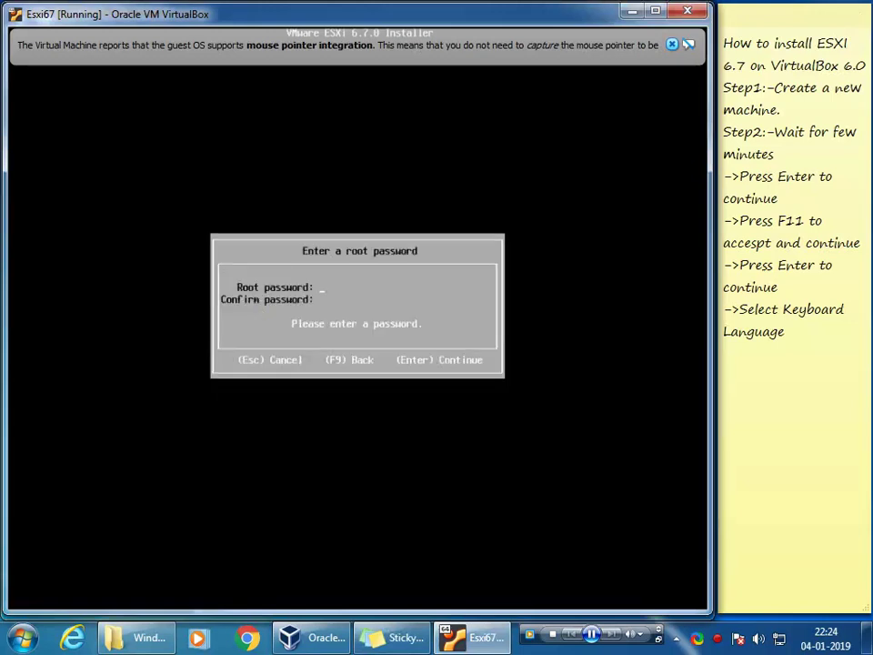
pyautogui.click(792, 341)
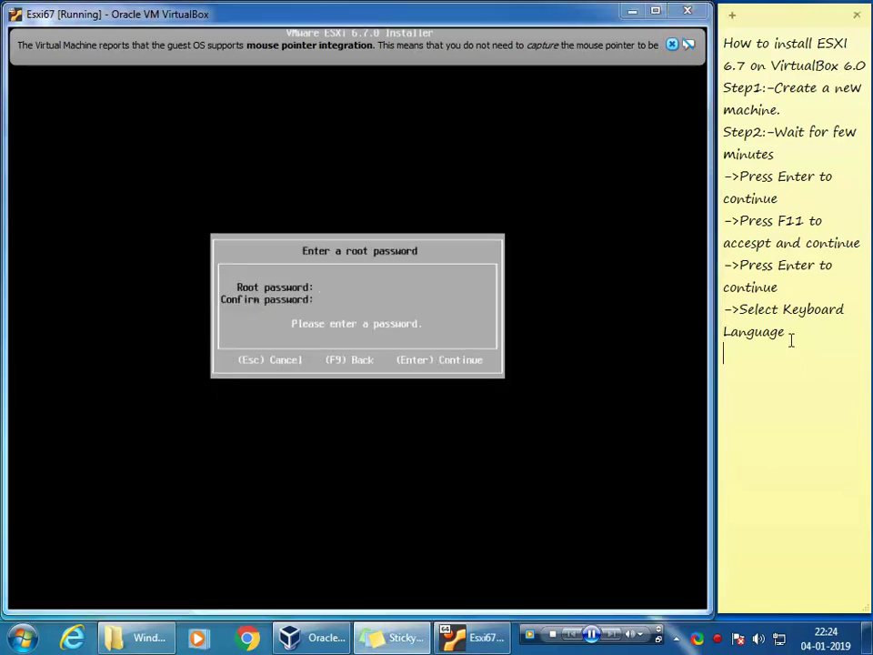
pyautogui.press('Return')
pyautogui.write('->Choose p')
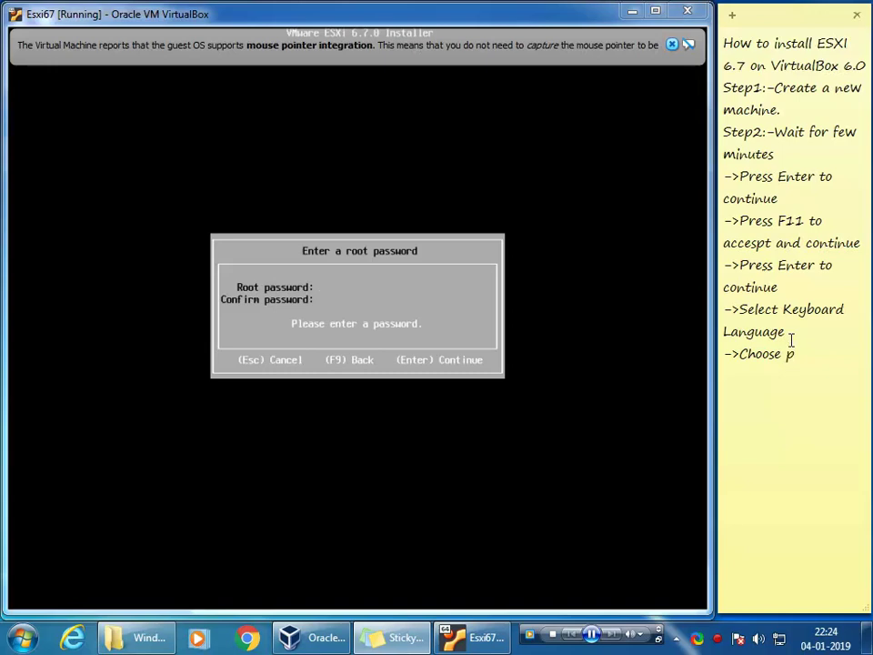
pyautogui.write('assword')
# Step: Remove stray text from the note, then enter the root password in both VM fields
pyautogui.write('hell')
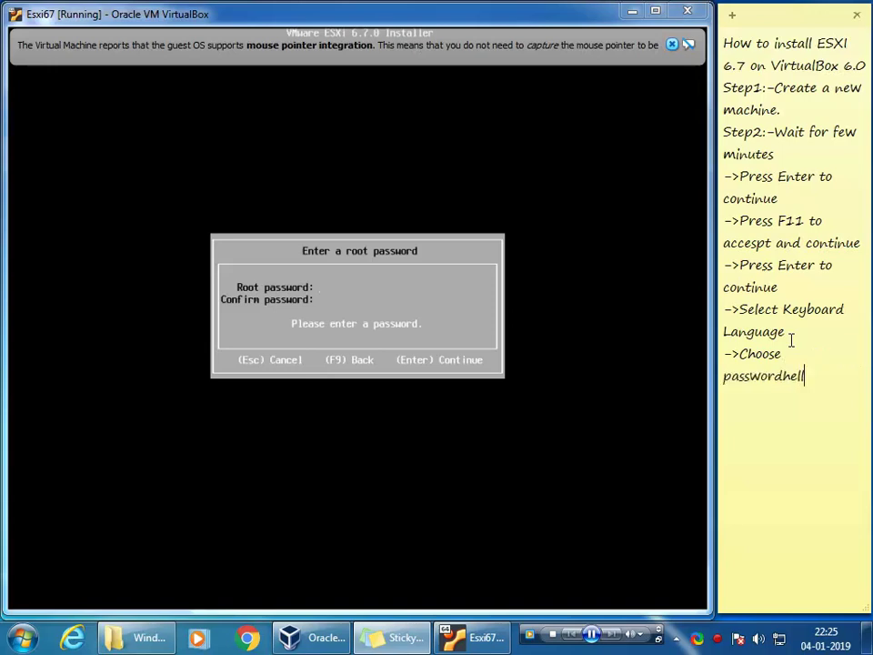
pyautogui.press('BackSpace')
pyautogui.press('BackSpace')
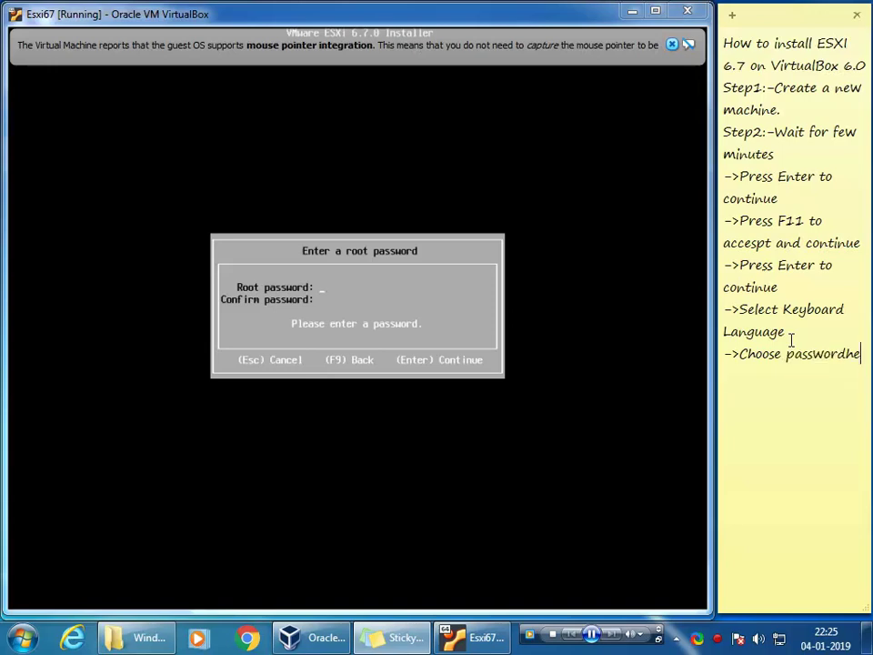
pyautogui.press('BackSpace')
pyautogui.press('BackSpace')
pyautogui.hotkey('alt', 'Tab')
pyautogui.write('Pa')
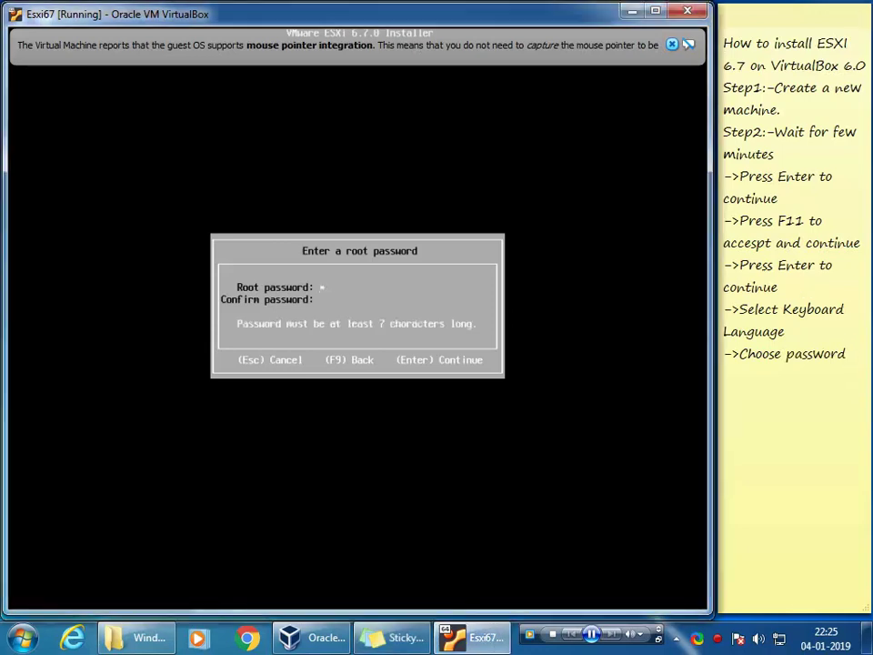
pyautogui.write('ssword@')
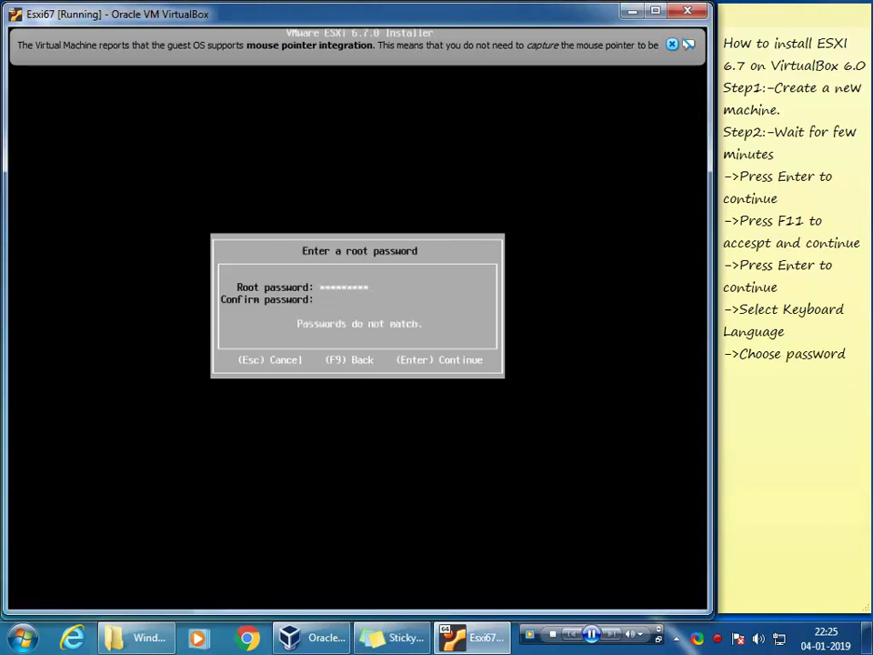
pyautogui.write('Password@')
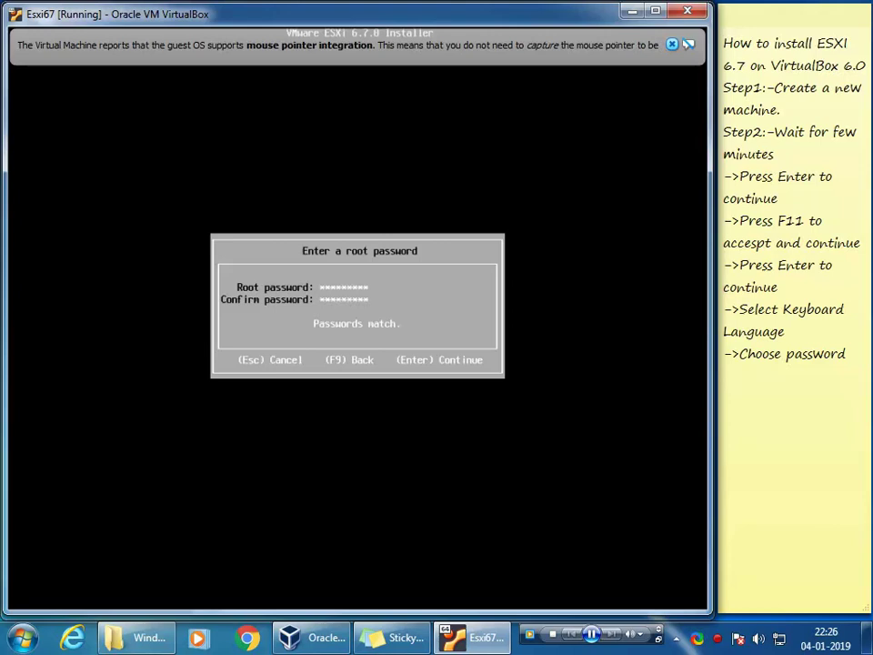
# Step: Extend the note line to read '->Choose password and Press Enter to continue'
pyautogui.click(851, 354)
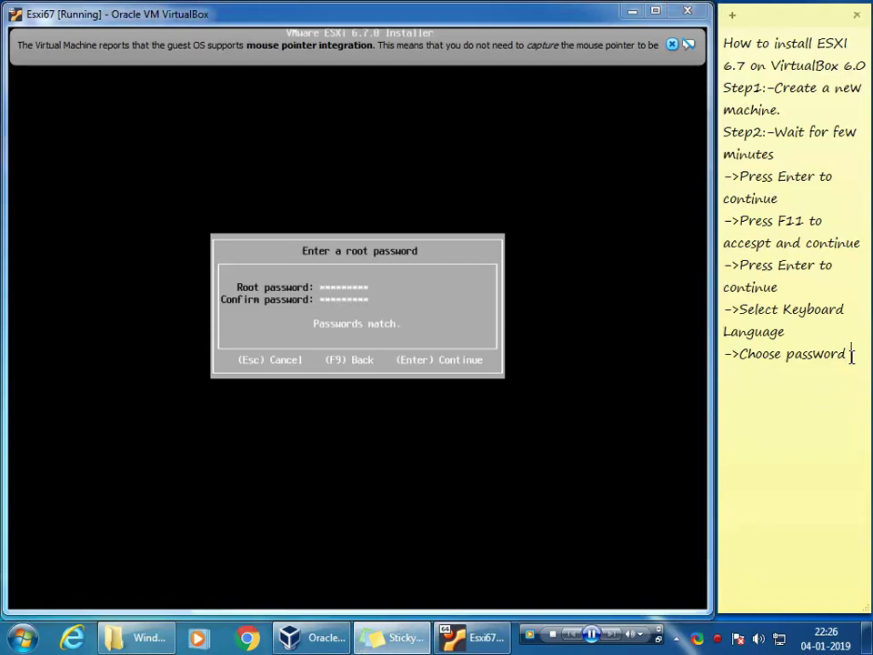
pyautogui.write('and Prss')
pyautogui.press('BackSpace')
pyautogui.press('BackSpace')
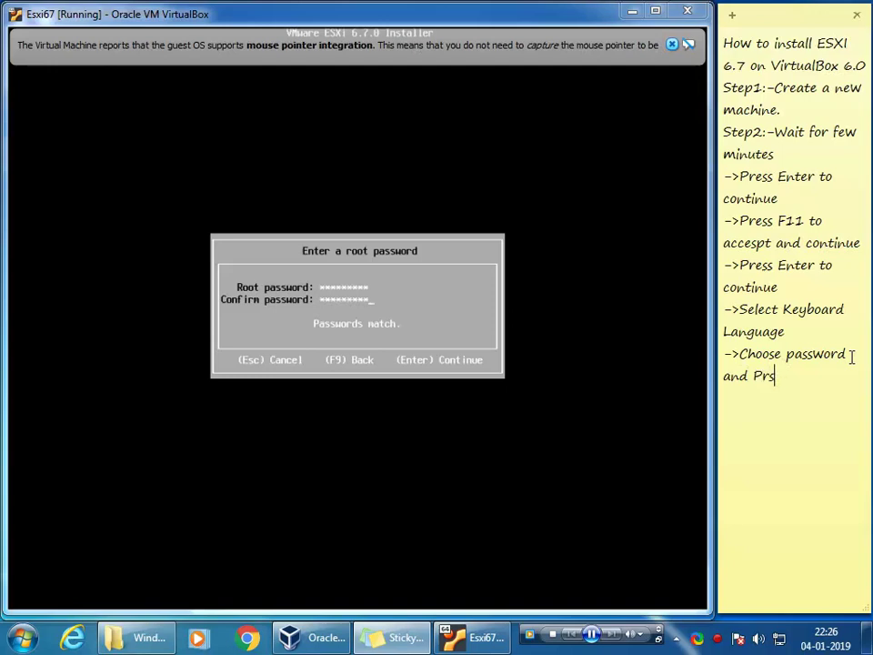
pyautogui.write('ess Enter to c')
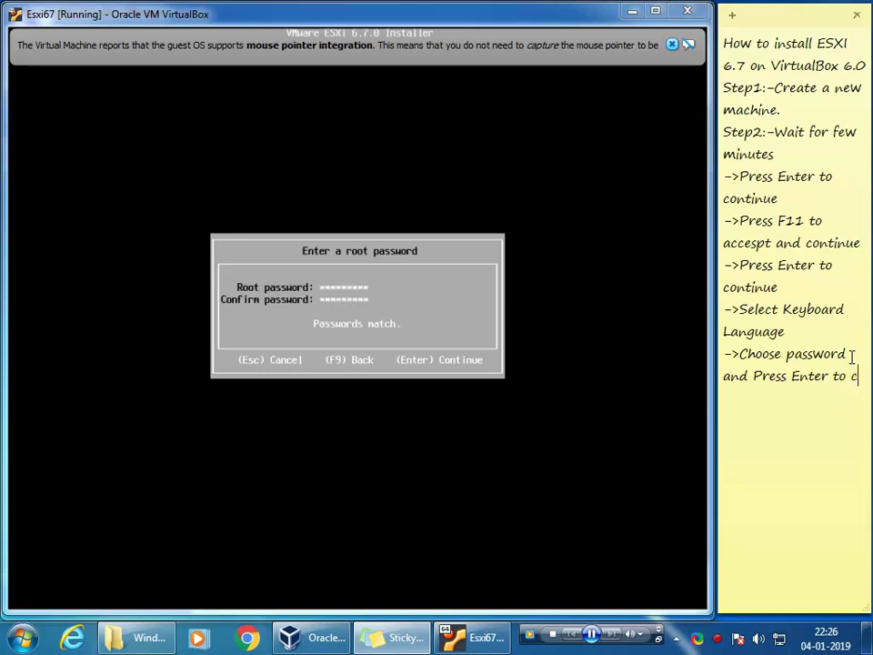
pyautogui.write('ontinue')
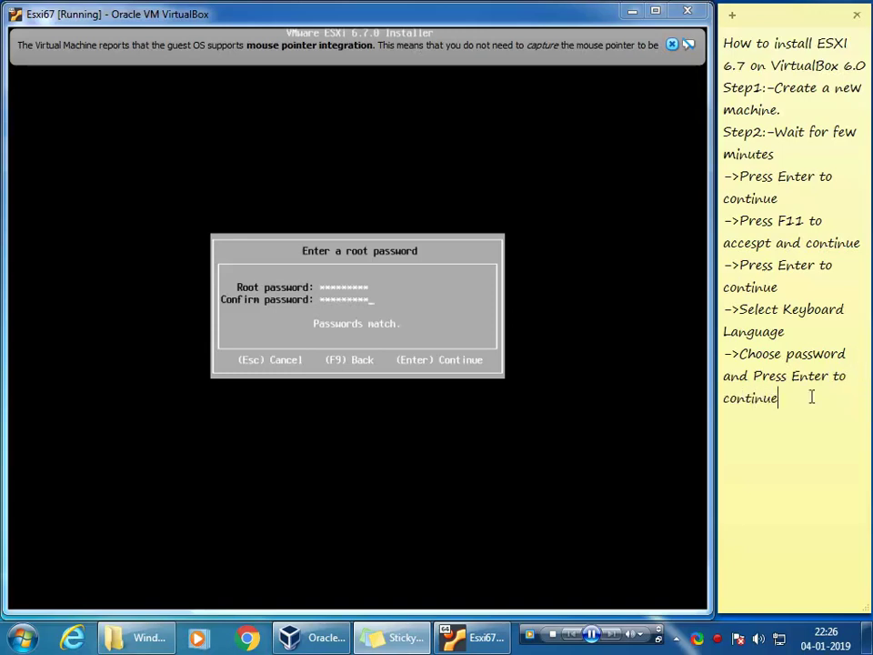
pyautogui.click(592, 409)
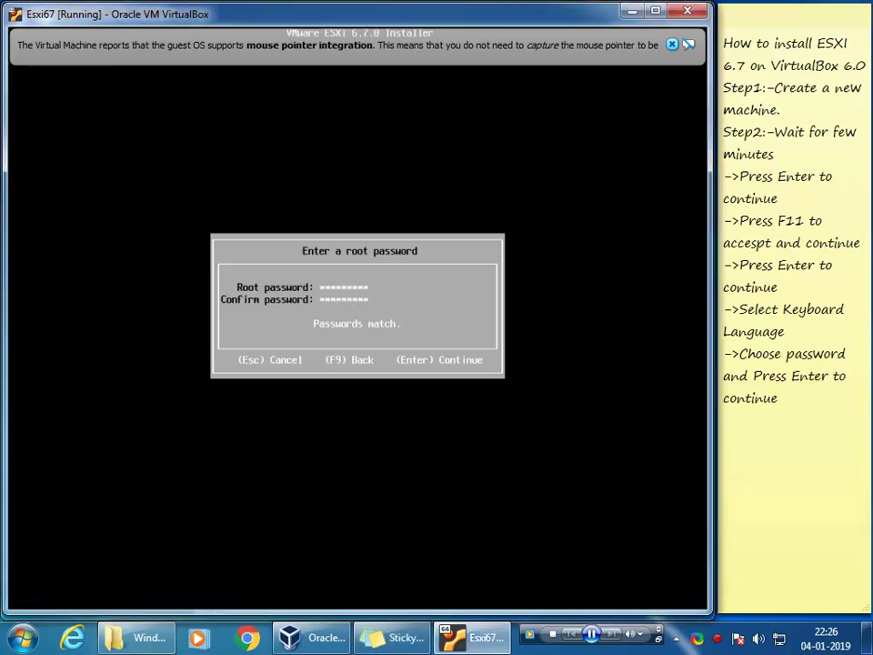
# Step: Confirm the root password and add '->Press Enter to continue' to the notes
pyautogui.press('Return')
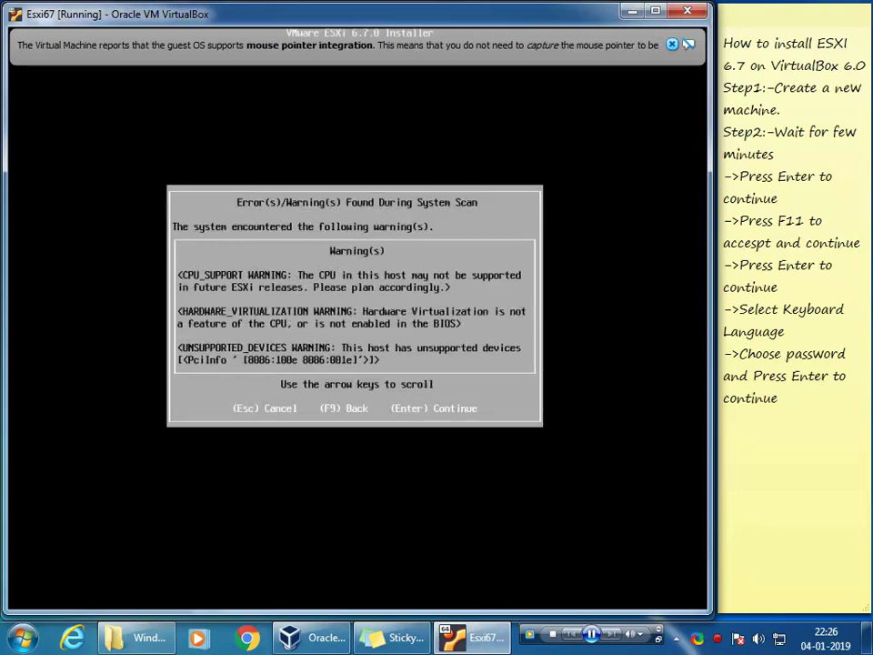
pyautogui.click(788, 396)
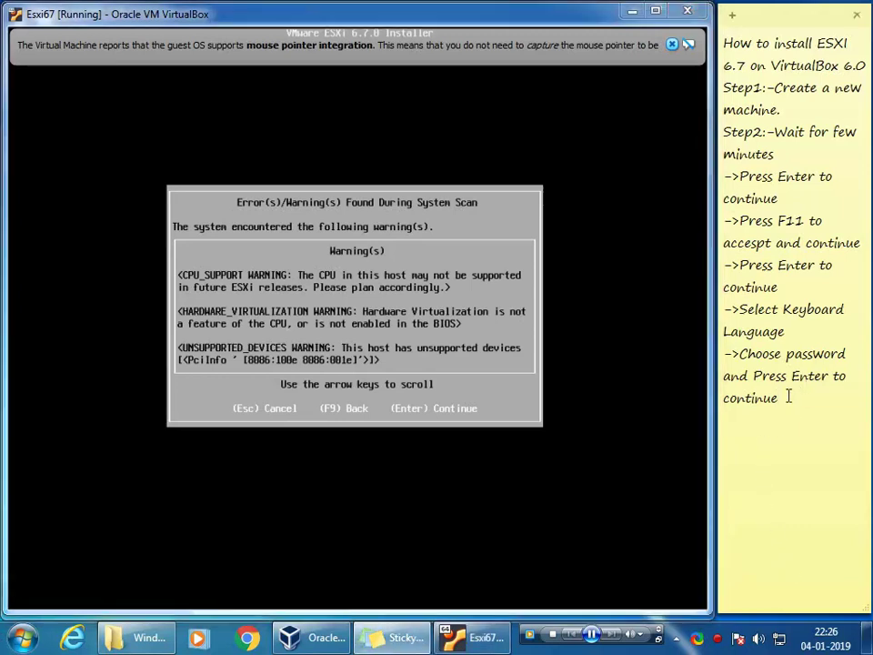
pyautogui.write('->Press Enter ')
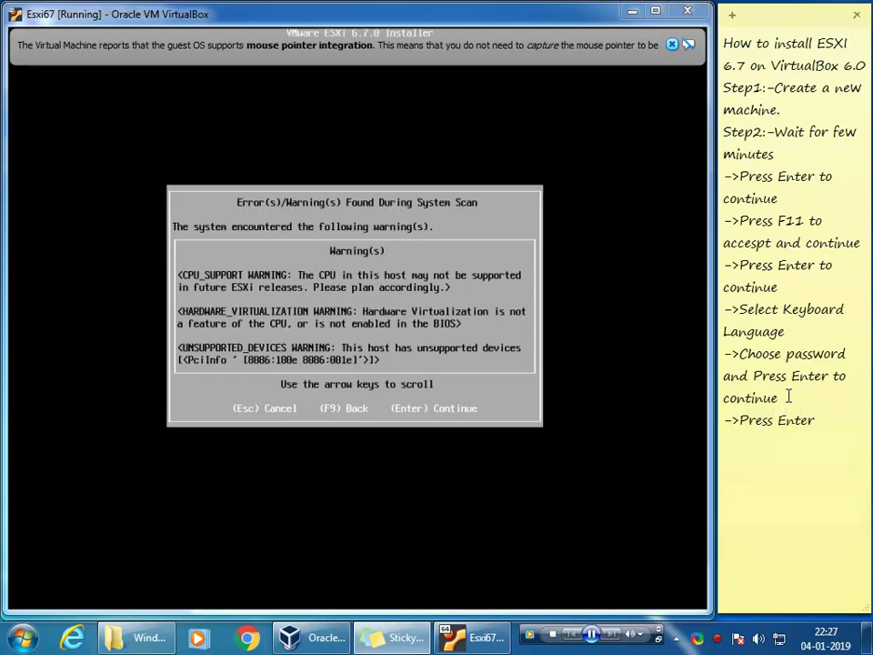
pyautogui.write('to continue')
pyautogui.hotkey('alt', 'Tab')
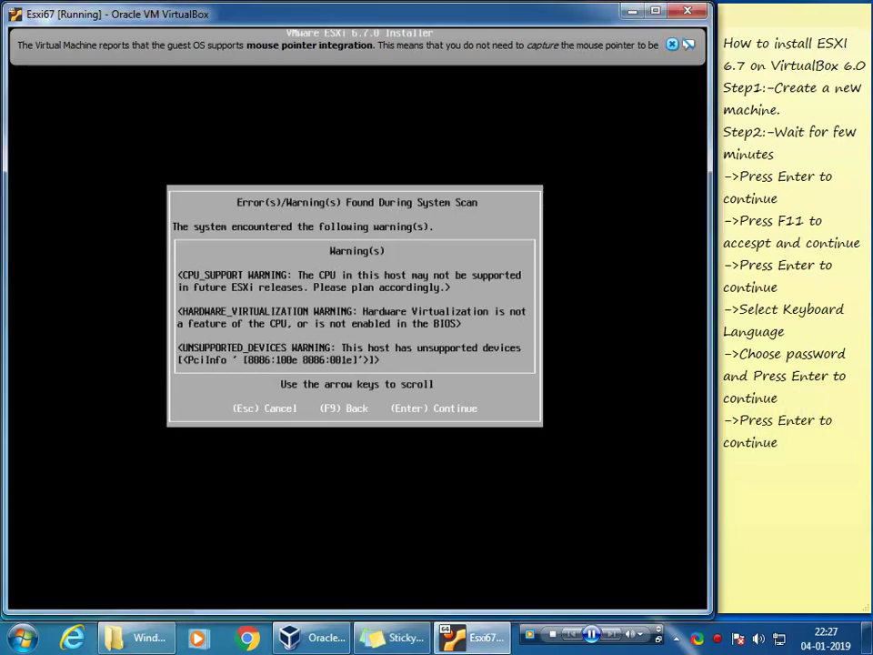
# Step: Accept the scan warnings and add '->Press to F11 to install' to the notes
pyautogui.press('Return')
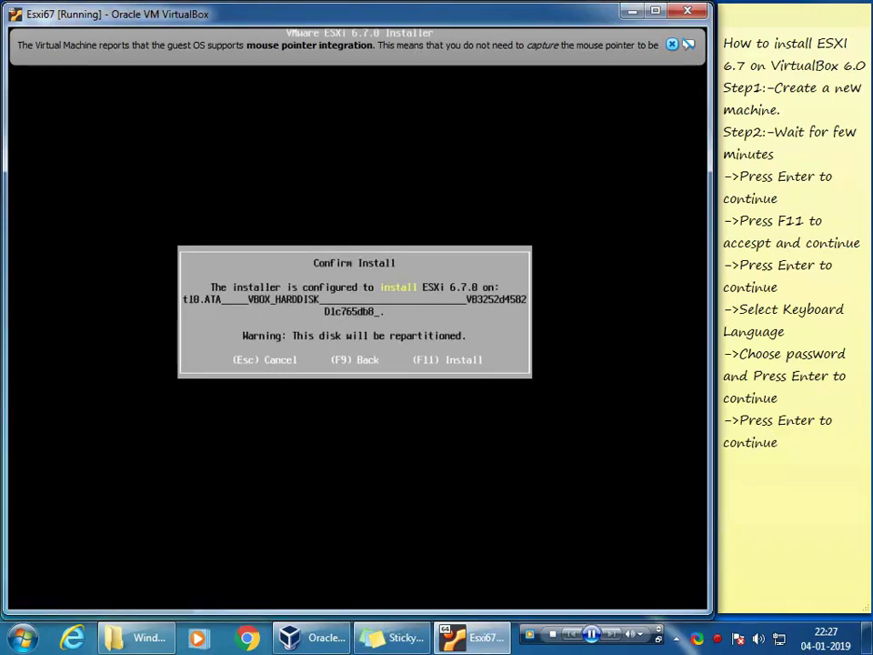
pyautogui.click(811, 445)
pyautogui.press('Return')
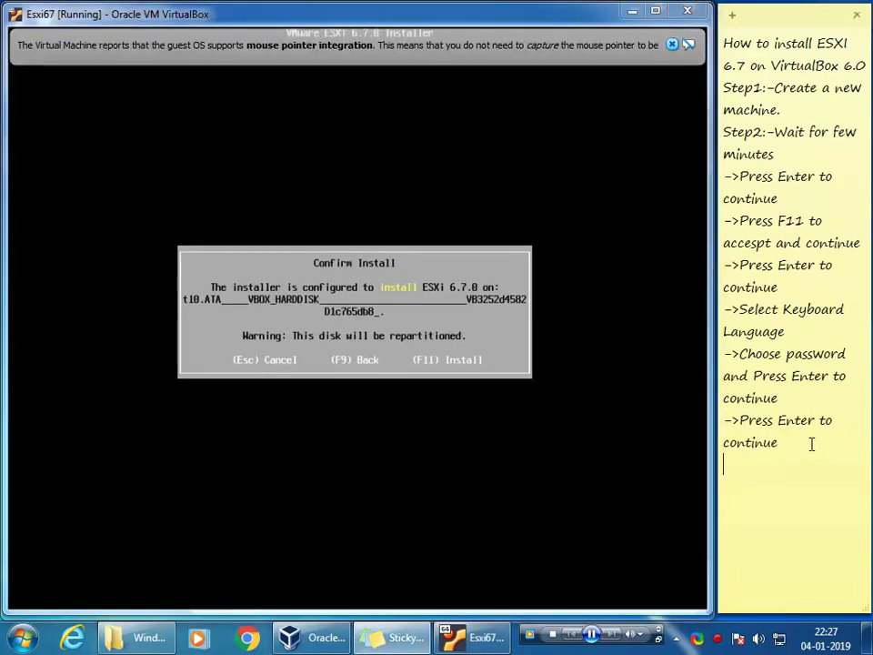
pyautogui.write('->Press to ')
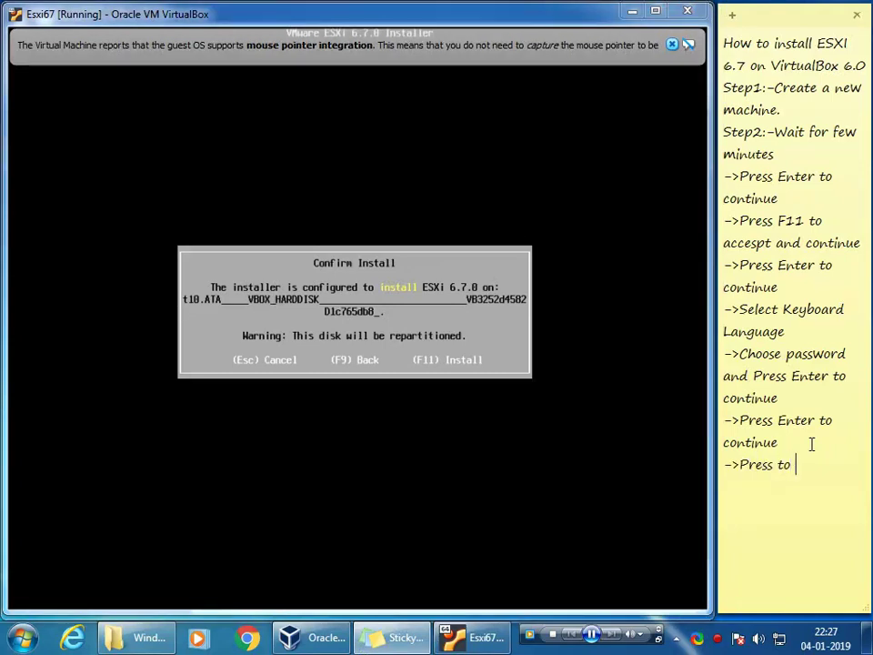
pyautogui.write('F11 to install')
pyautogui.click(546, 455)
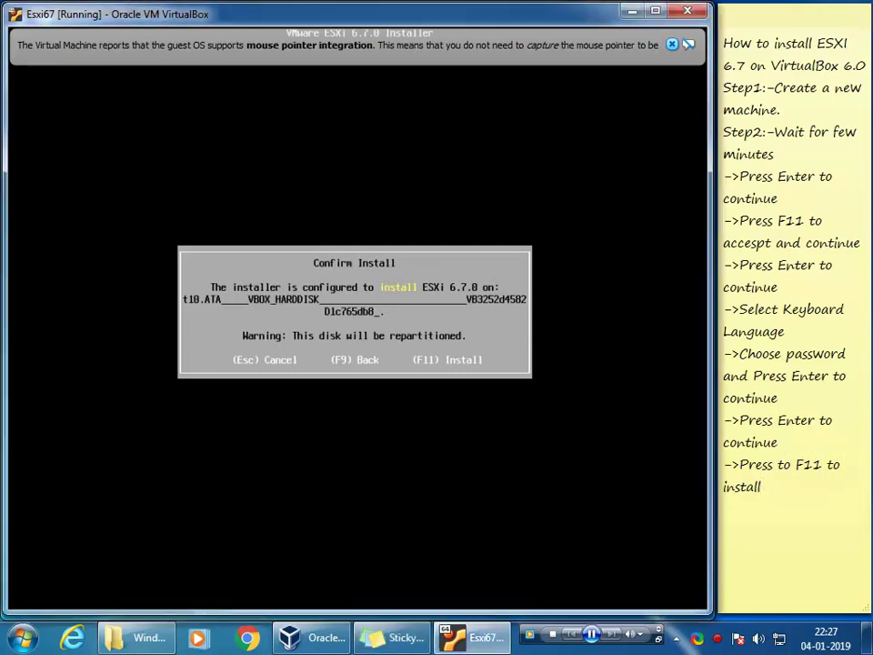
# Step: Confirm installing ESXi 6.7.0 on the virtual hard disk with F11
pyautogui.press('F11')
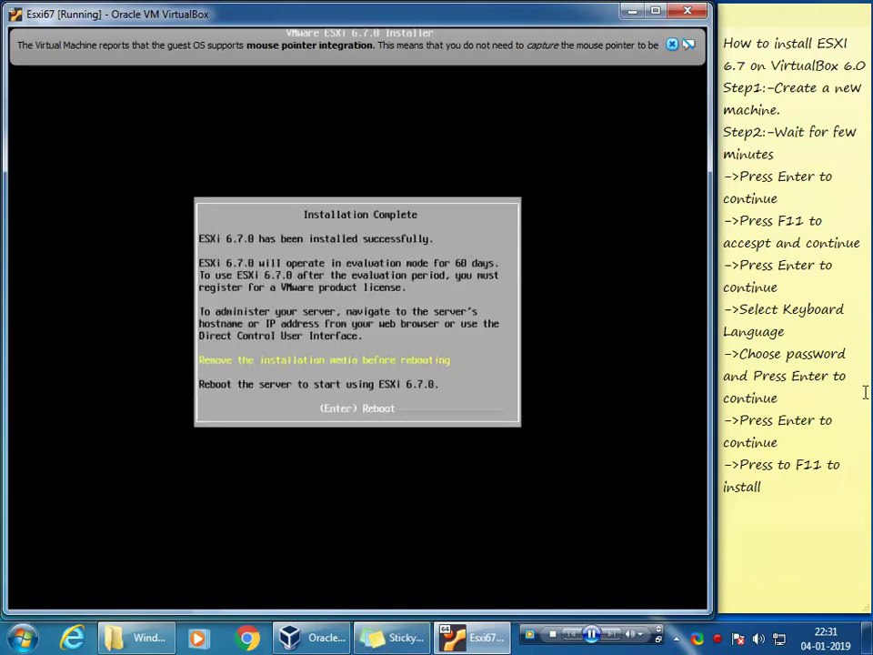
# Step: Append the note line '->Installation complete and reboot'
pyautogui.click(767, 500)
pyautogui.press('Return')
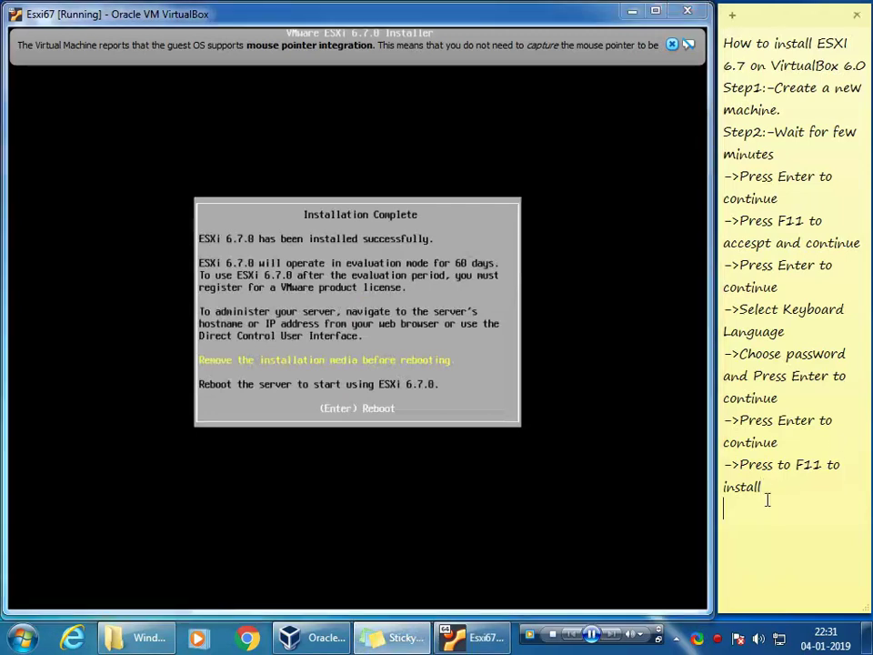
pyautogui.write('=')
pyautogui.write('-')
pyautogui.press('BackSpace')
pyautogui.press('BackSpace')
pyautogui.write('->Installation compl')
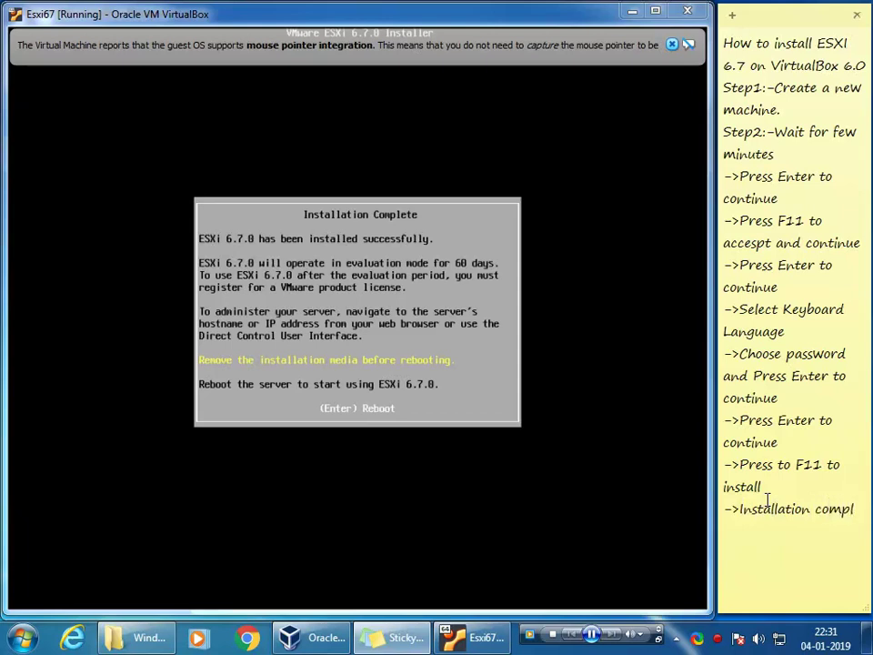
pyautogui.write('ete a')
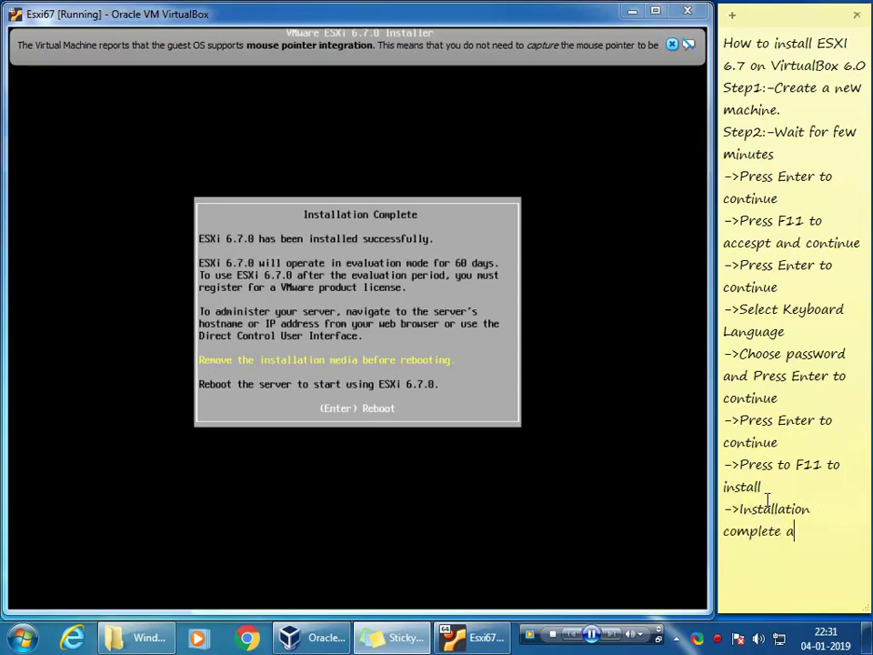
pyautogui.write('nd reboot')
pyautogui.click(355, 478)
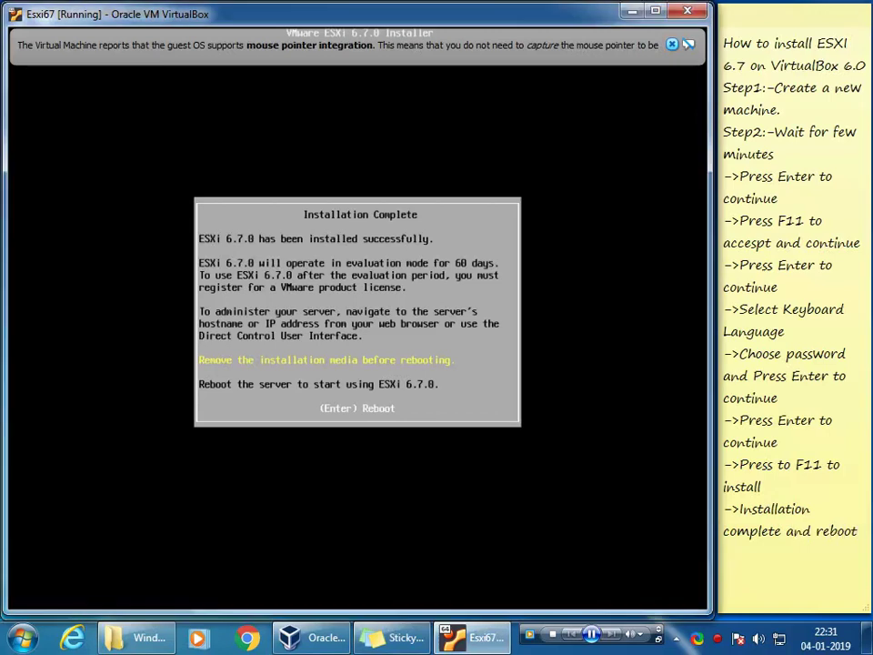
# Step: Reboot the ESXi server from the Installation Complete screen
pyautogui.press('Return')
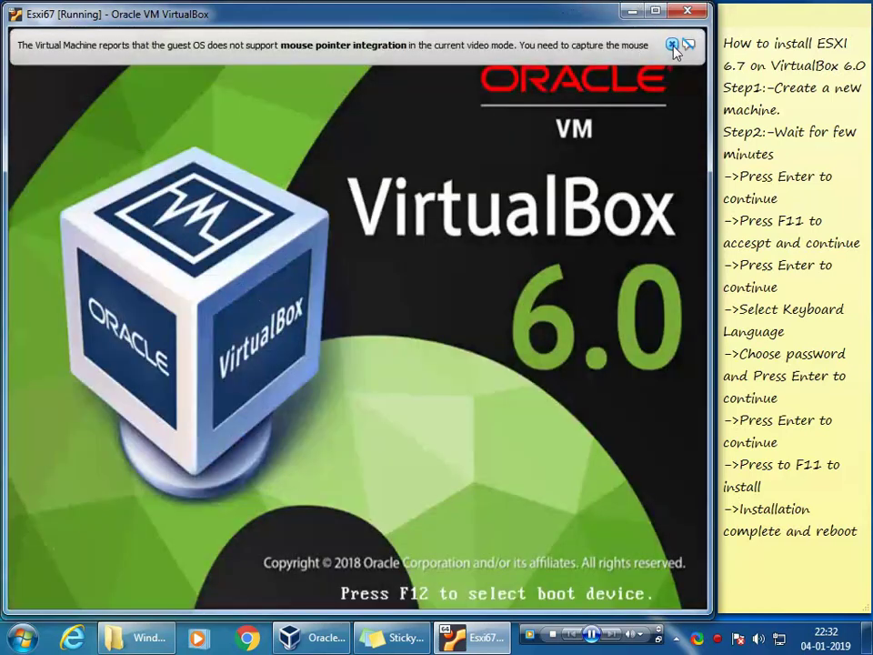
# Step: Dismiss the guest integration notice while ESXi boots to its 192.168.1.6 console
pyautogui.click(672, 45)
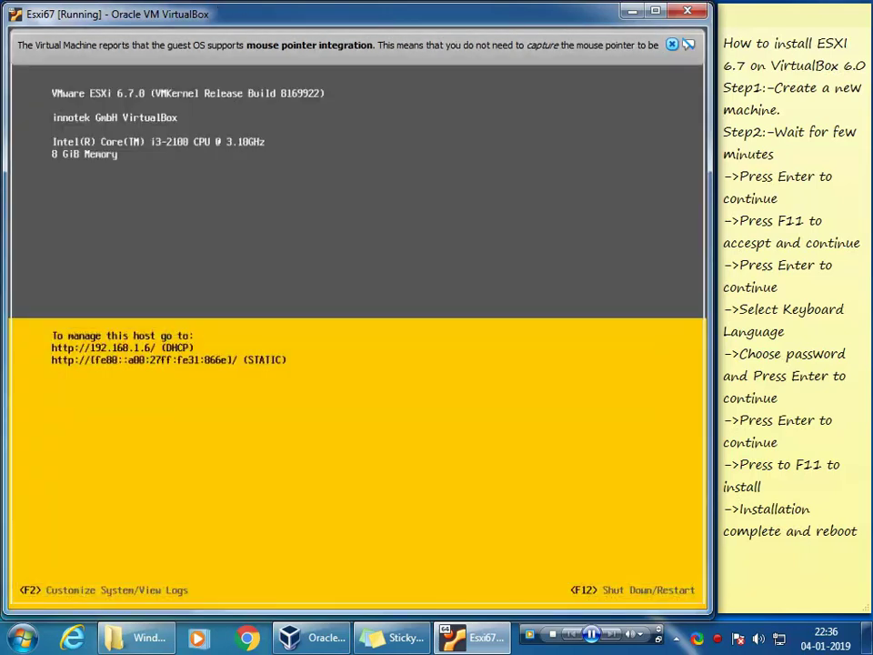
# Step: Append '->Finally installation complete and browse it in browser using showing IP' to the notes
pyautogui.click(858, 532)
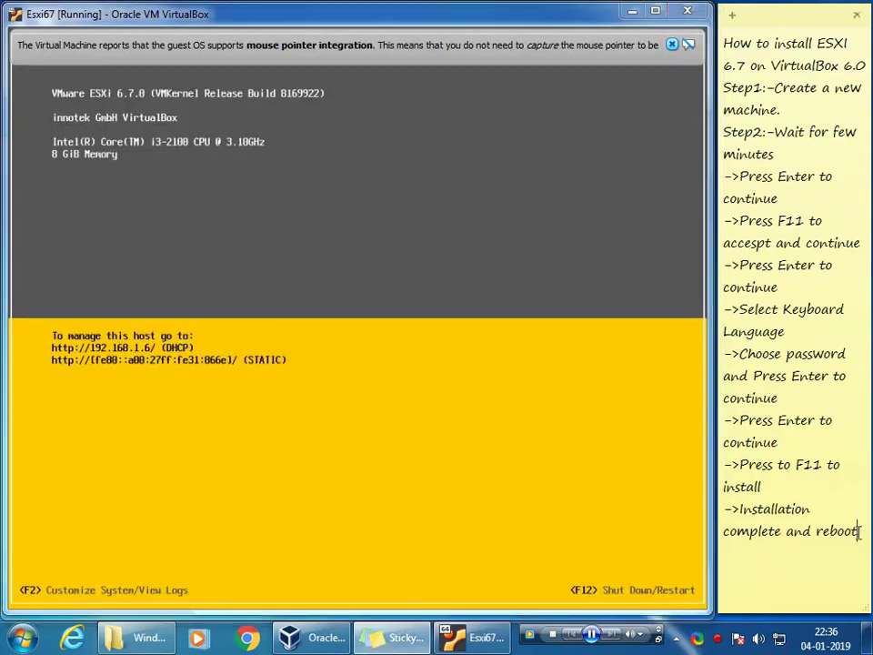
pyautogui.press('Return')
pyautogui.write('->Finally ')
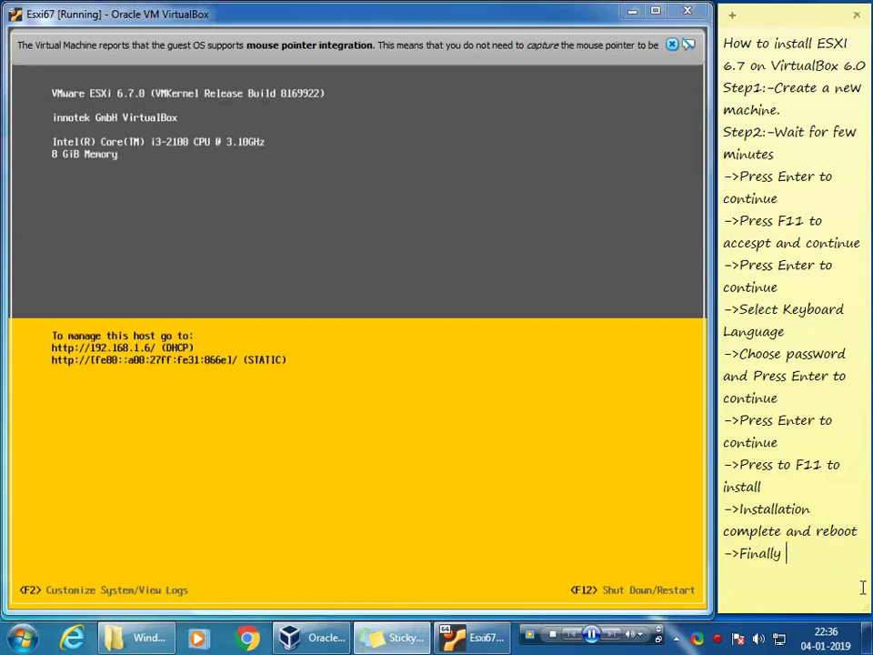
pyautogui.write('installation comp')
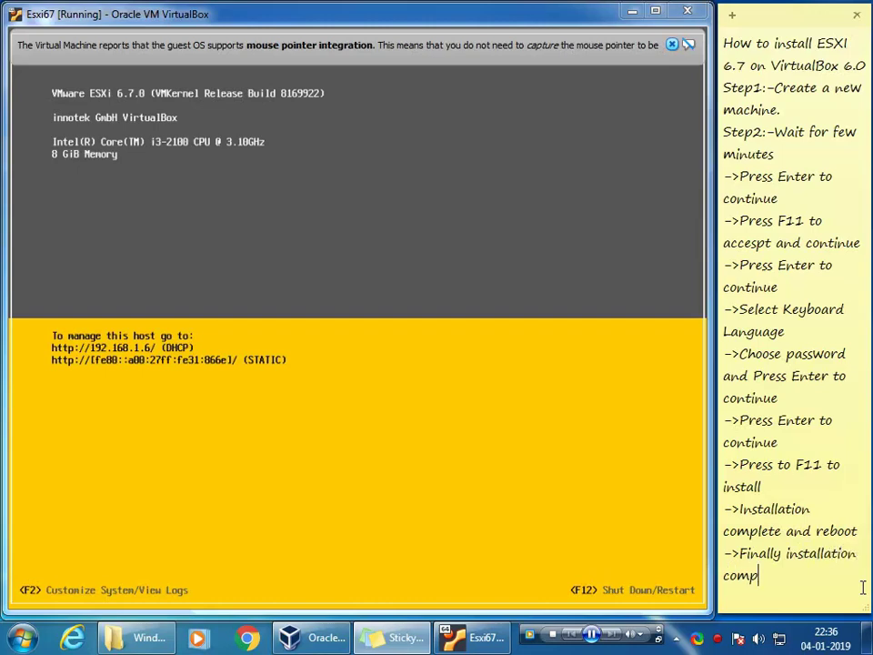
pyautogui.write('lete and brows')
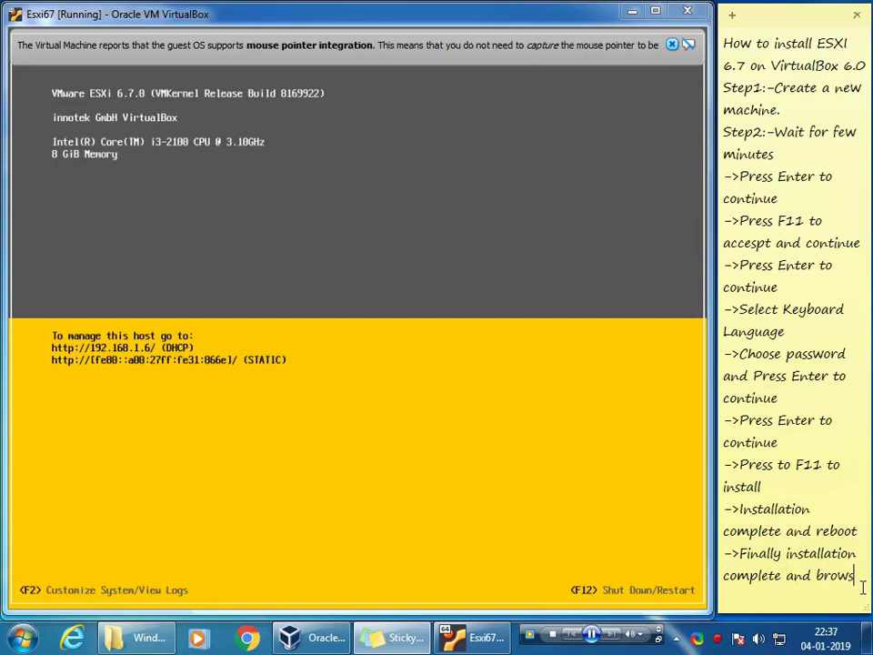
pyautogui.write('e it')
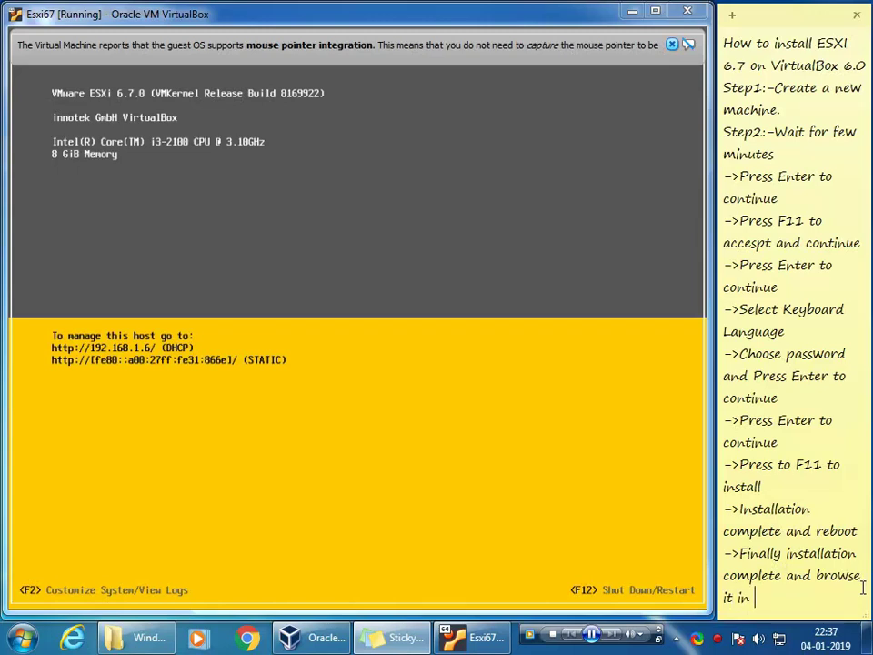
pyautogui.write('in browser using')
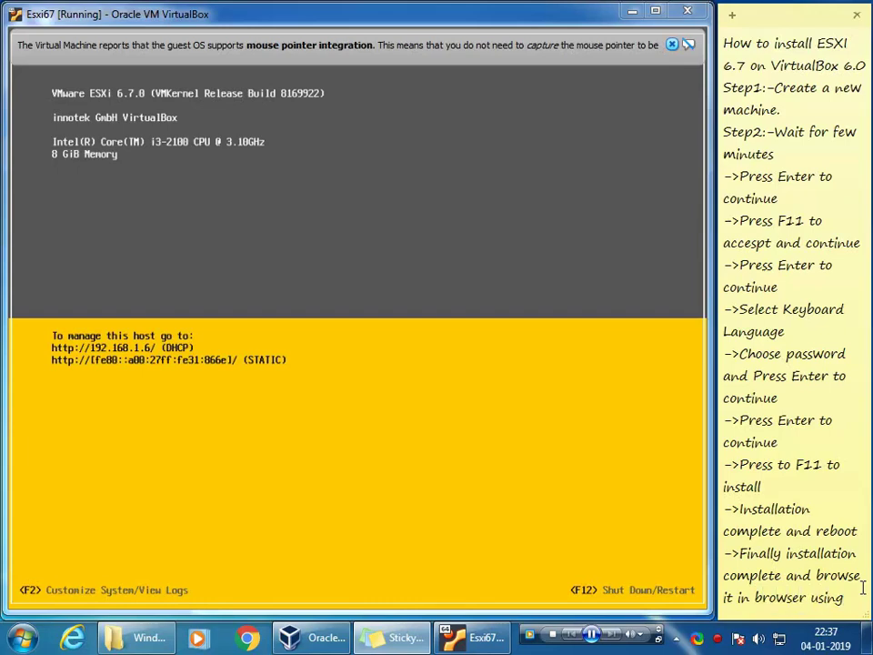
pyautogui.write('showing')
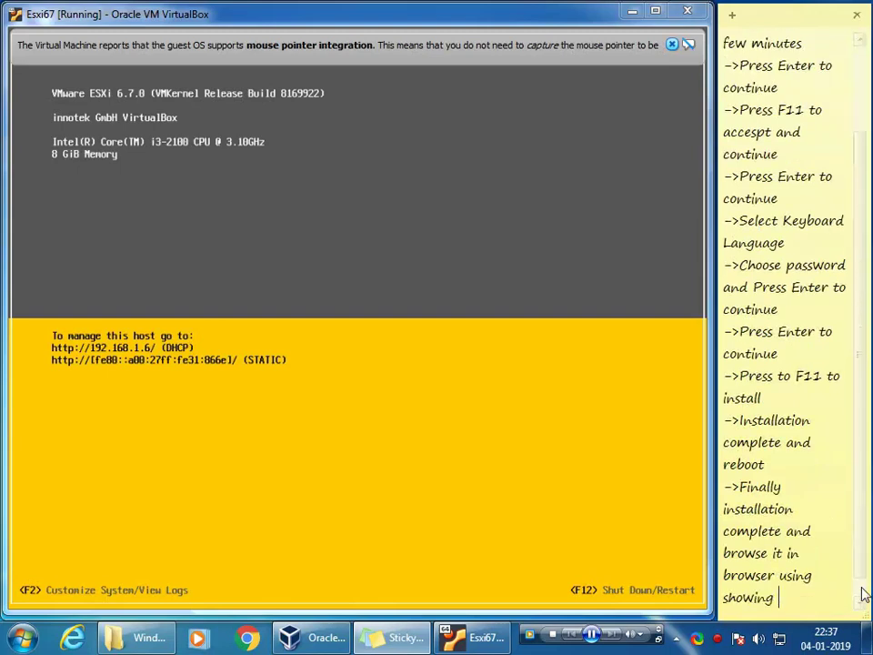
pyautogui.write(' IP.')
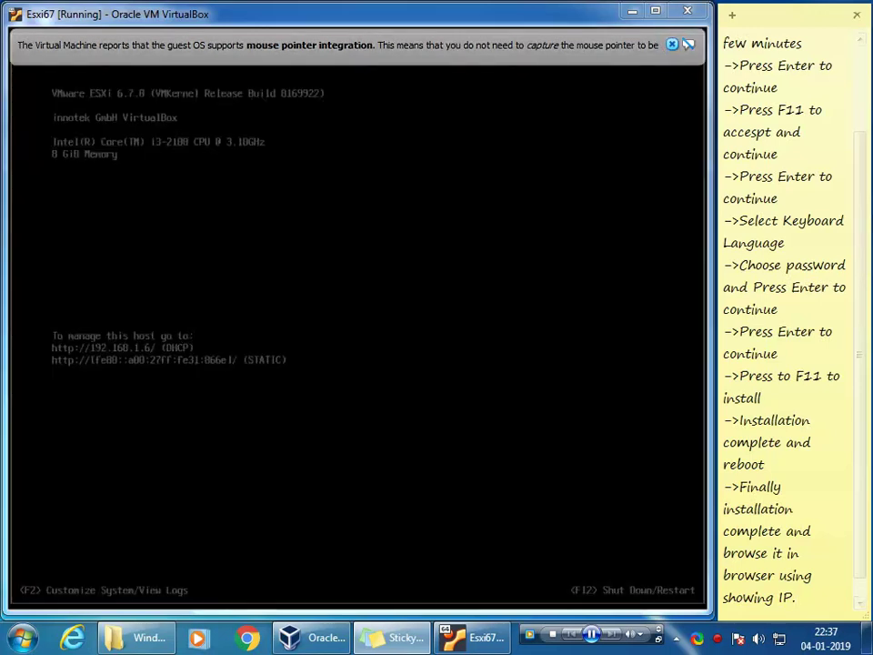
pyautogui.hotkey('alt', 'Tab')
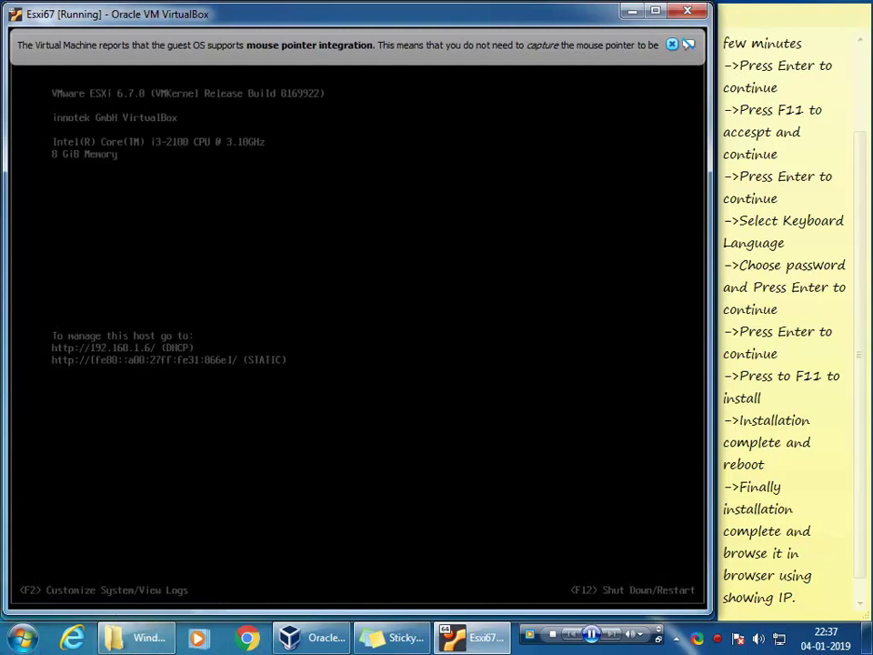
# Step: Load the ESXi host at 192.168.1.6, bypass the certificate warning, and start entering root as user name
pyautogui.click(246, 637)
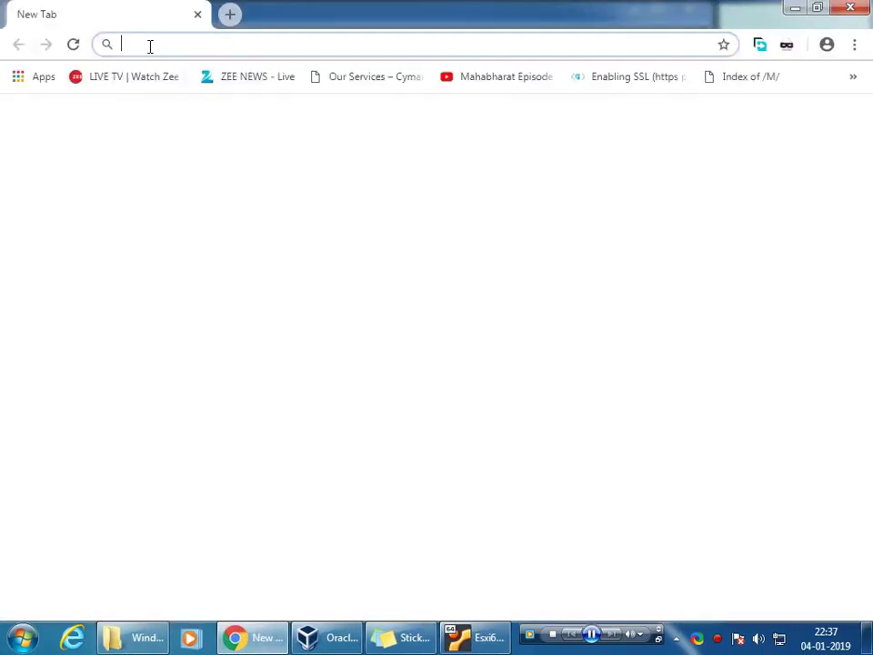
pyautogui.write('192.168.1')
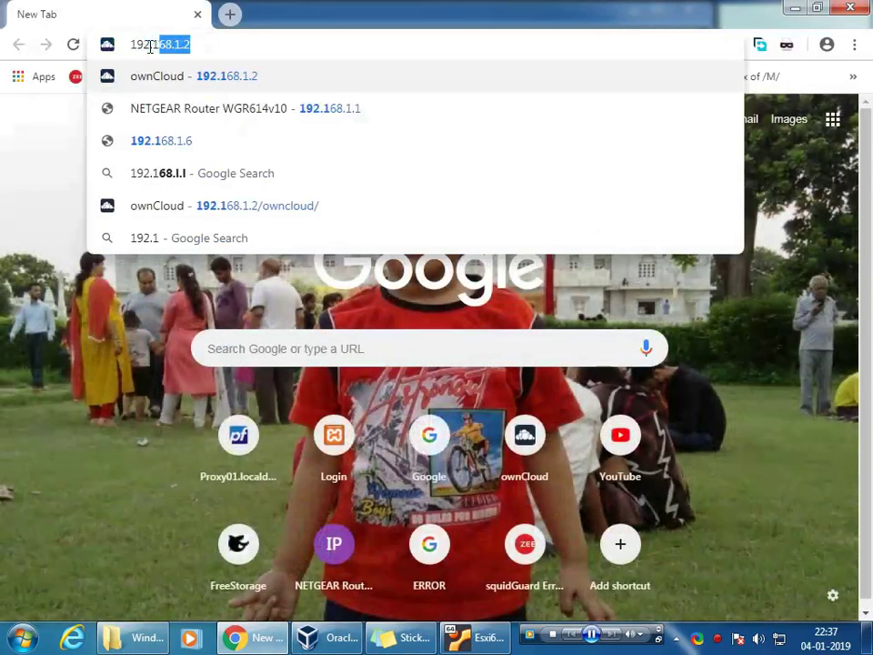
pyautogui.write('0')
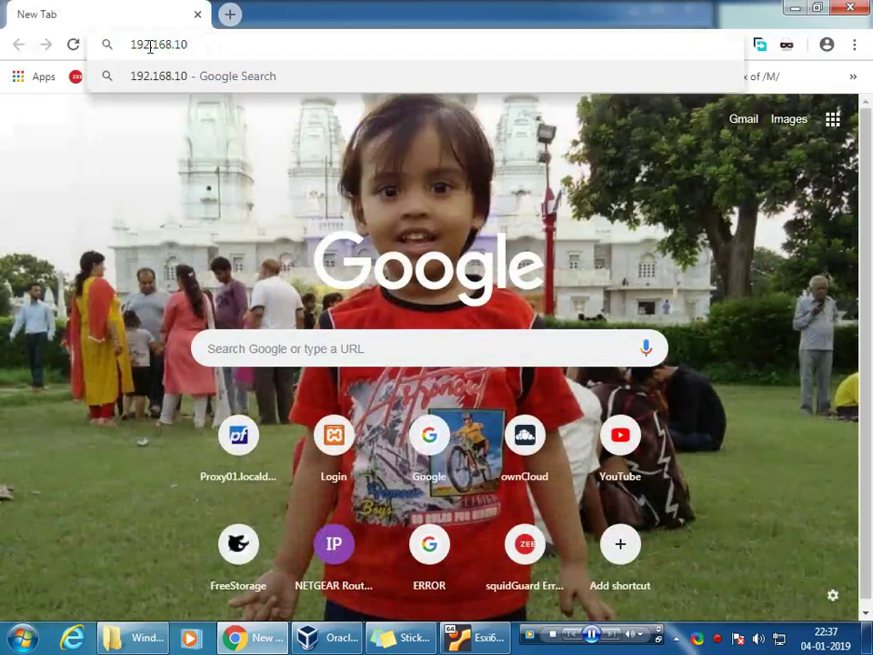
pyautogui.press('BackSpace')
pyautogui.write('.6')
pyautogui.press('Return')
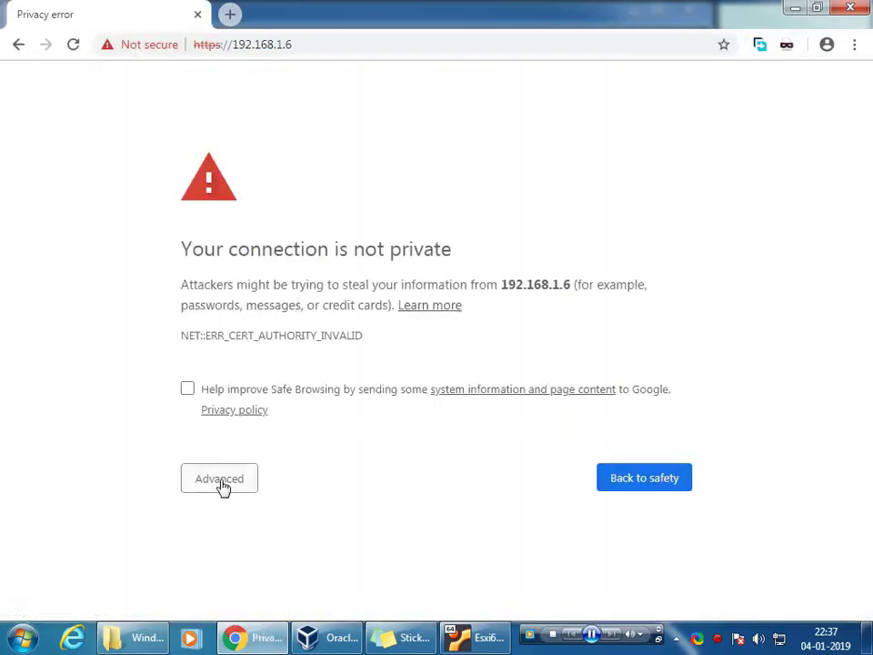
pyautogui.click(222, 488)
pyautogui.scroll(-1, 246, 509)
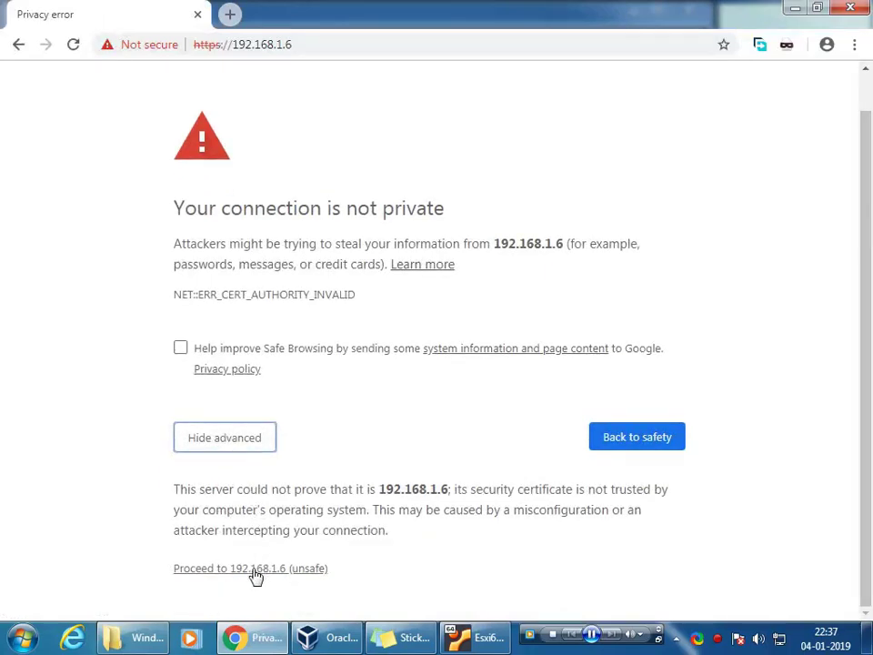
pyautogui.click(255, 571)
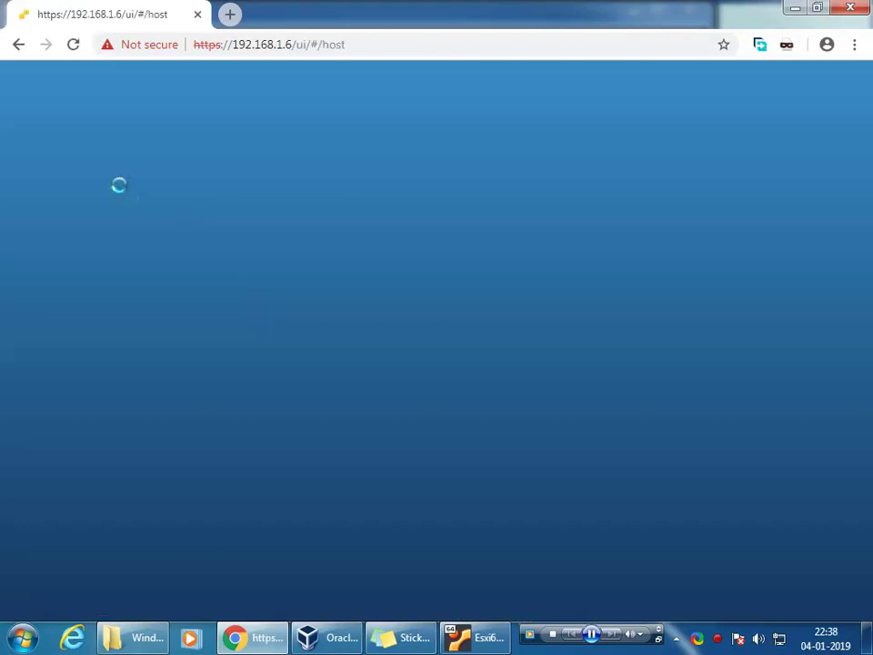
pyautogui.click(155, 350)
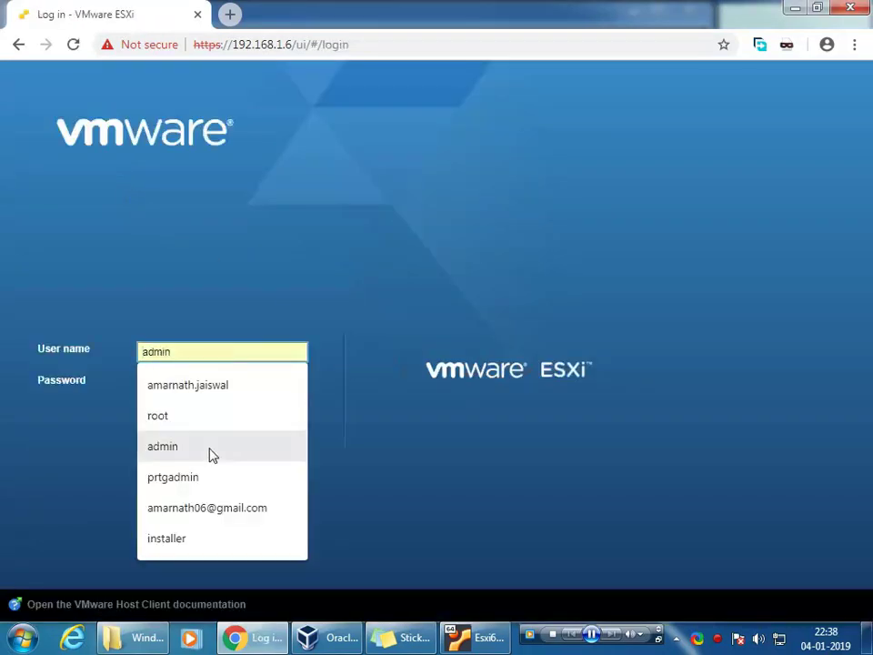
pyautogui.write('root')
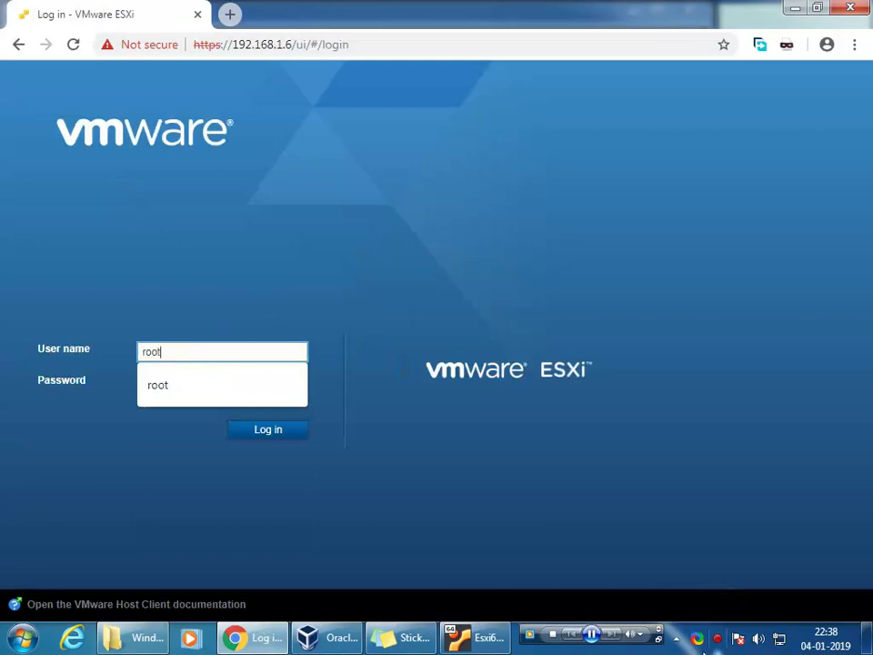
# Step: Add the note line 'Default username is root and password is your enoosen password'
pyautogui.click(411, 637)
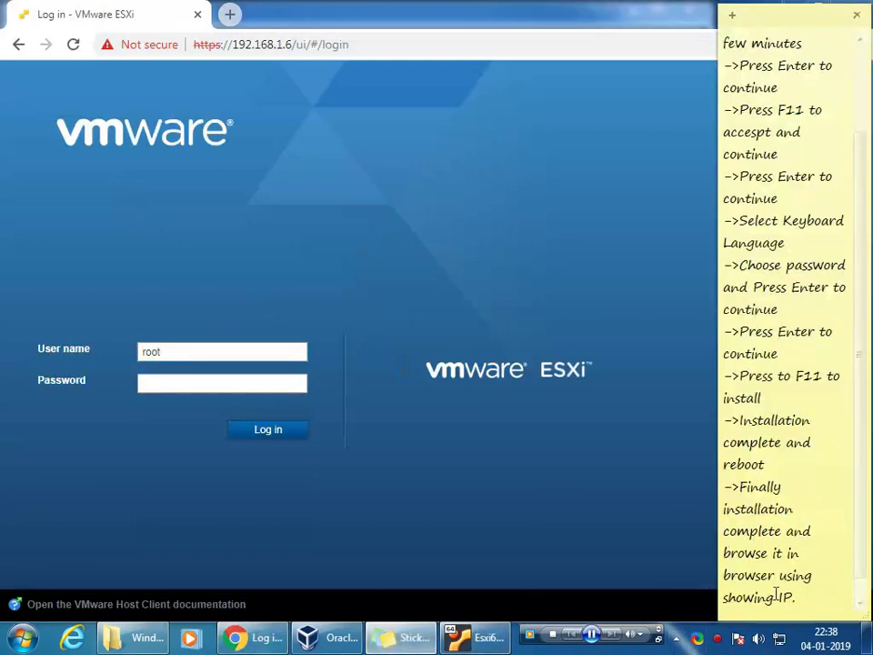
pyautogui.press('Return')
pyautogui.press('Return')
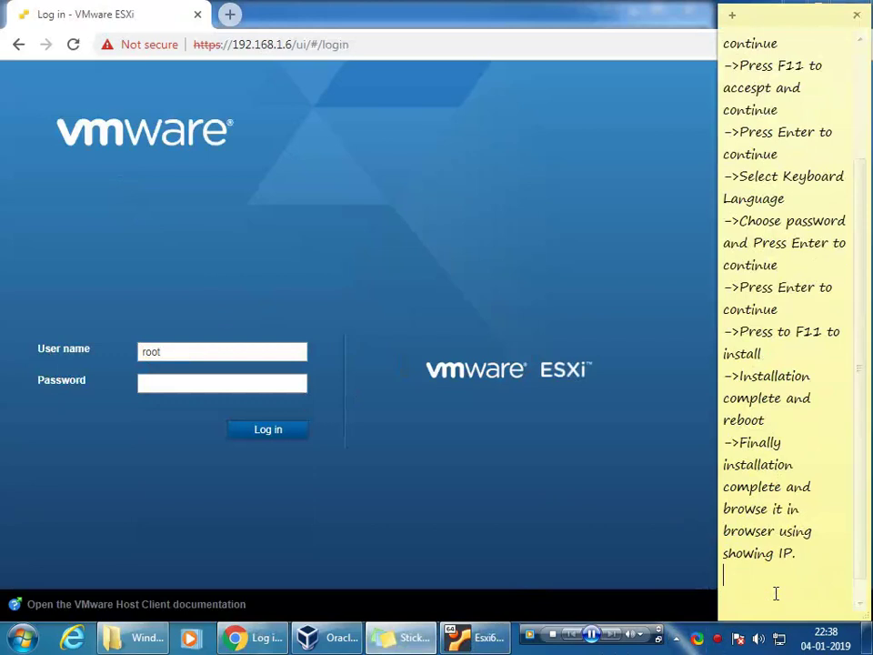
pyautogui.write('Default username is roo')
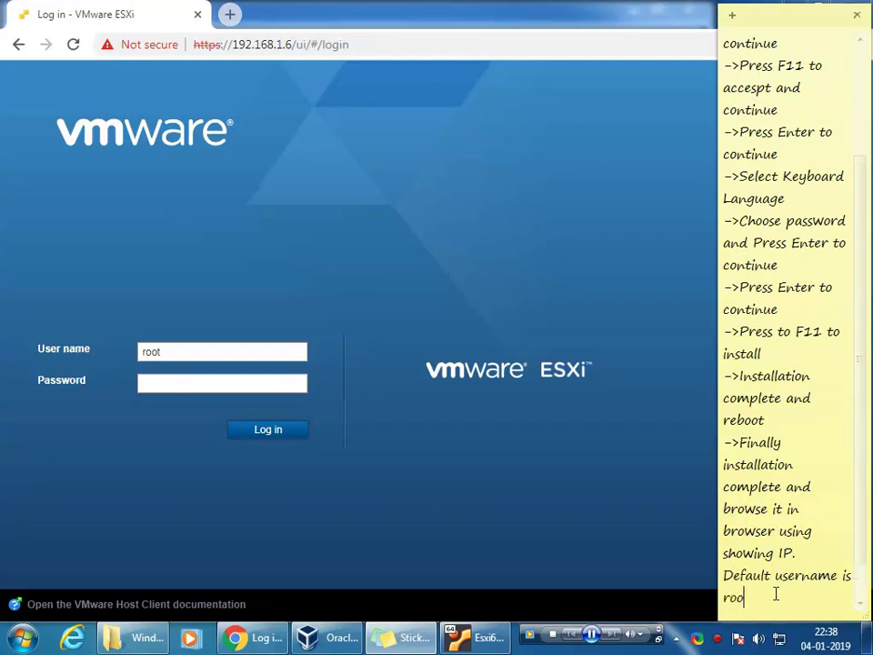
pyautogui.write('t and password is y')
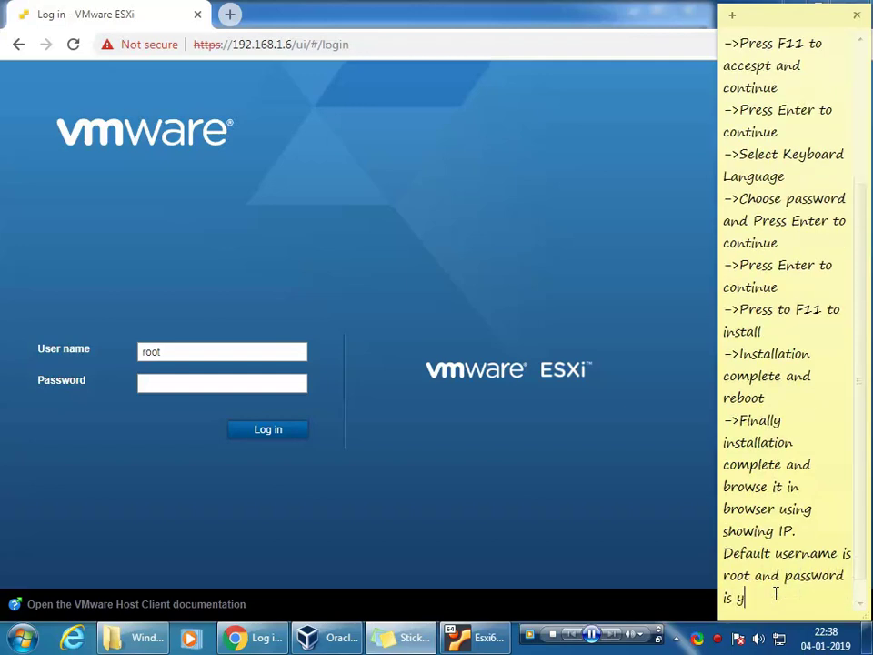
pyautogui.write('ou')
pyautogui.write('r choos en')
pyautogui.write('oosen')
pyautogui.write(' passwo')
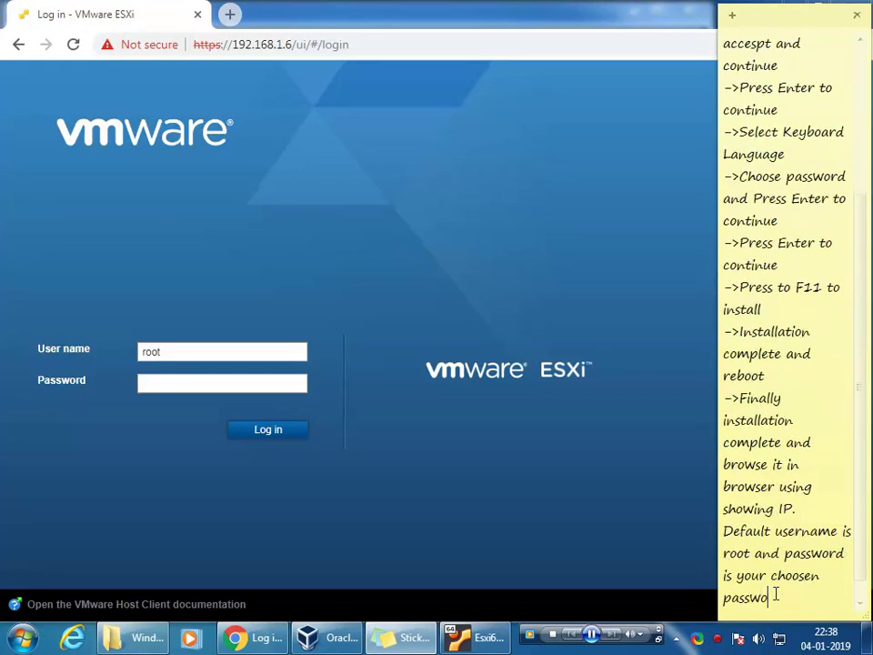
pyautogui.write('rd')
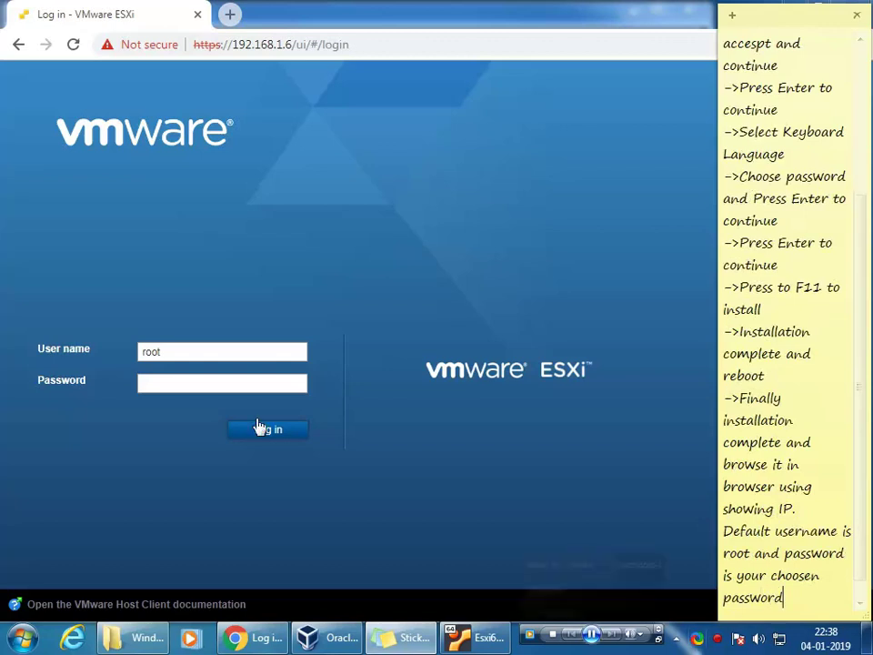
# Step: Enter the root account password and log in to the ESXi host
pyautogui.click(160, 383)
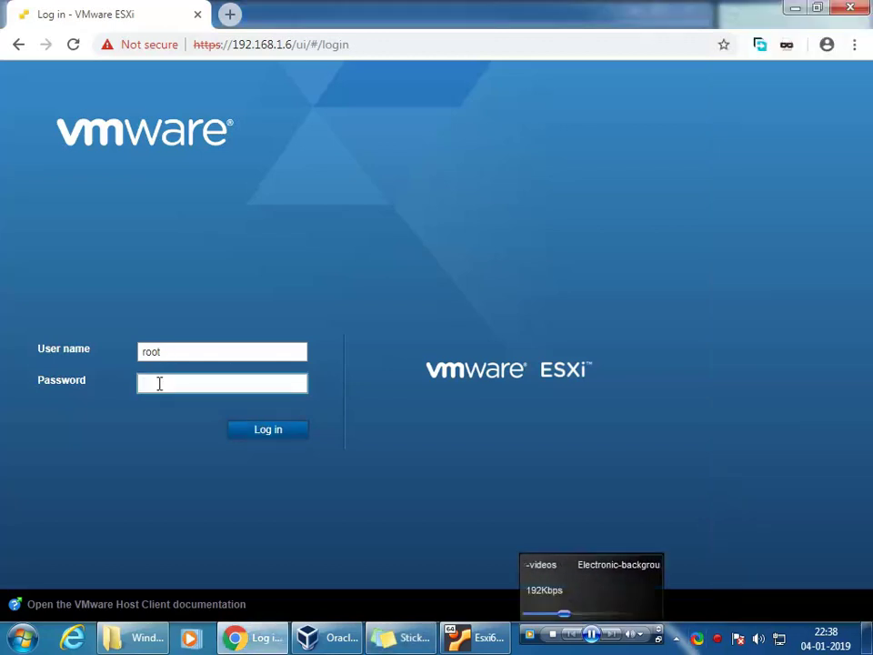
pyautogui.write('••••')
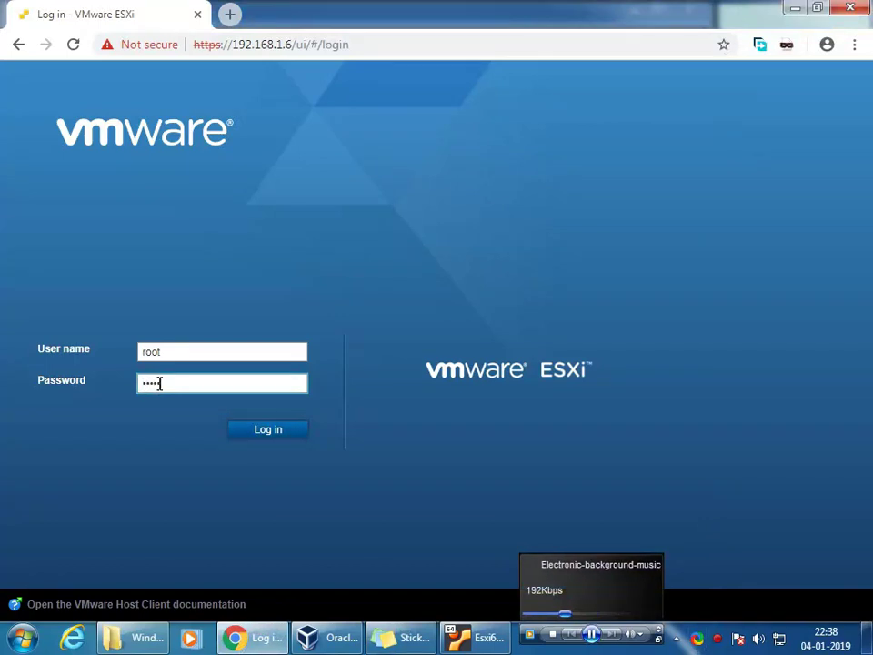
pyautogui.write('••••')
pyautogui.press('Return')
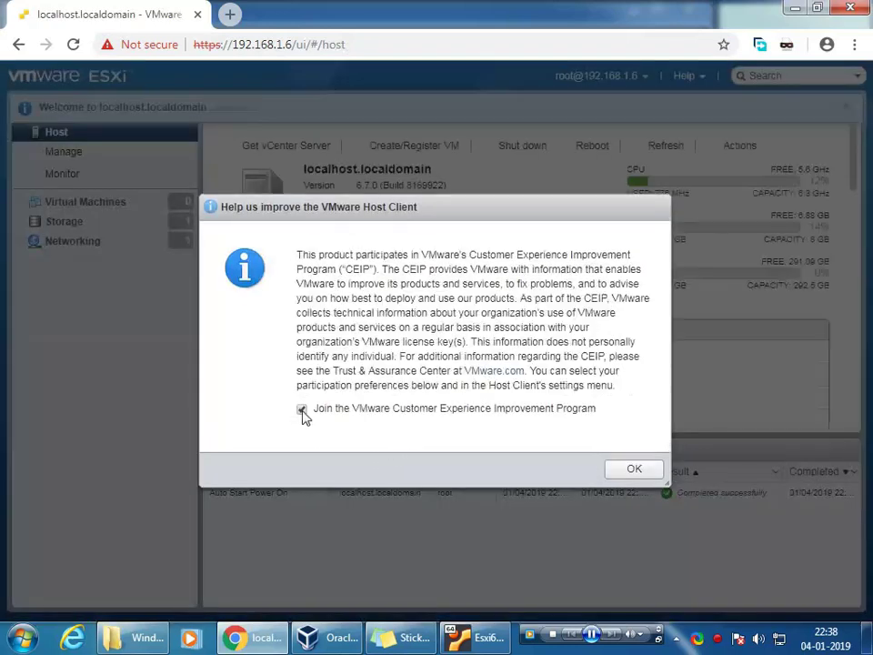
# Step: Decline joining CEIP, then view the host's Virtual Machines, Storage and Networking pages
pyautogui.click(302, 409)
pyautogui.click(634, 470)
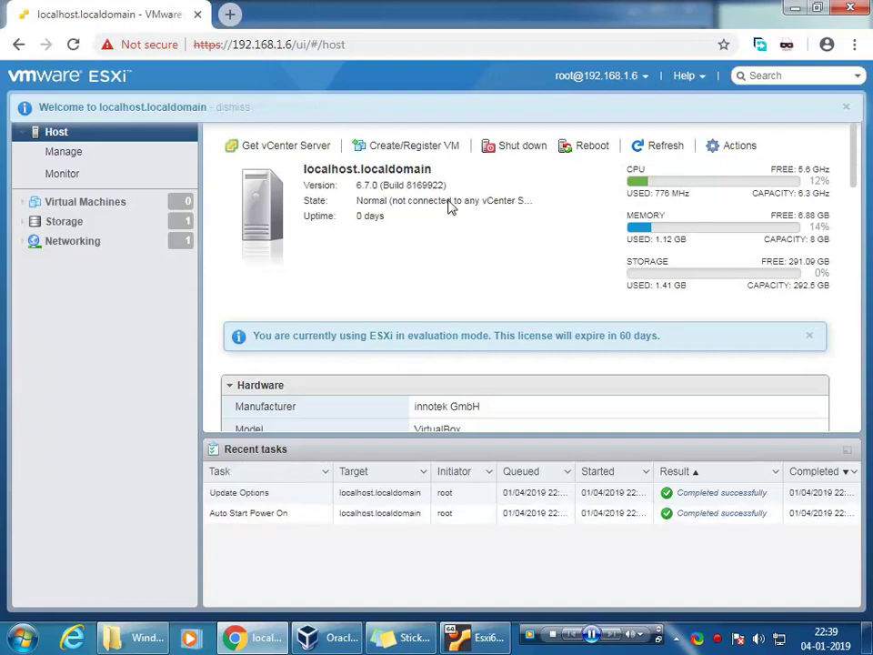
pyautogui.click(104, 208)
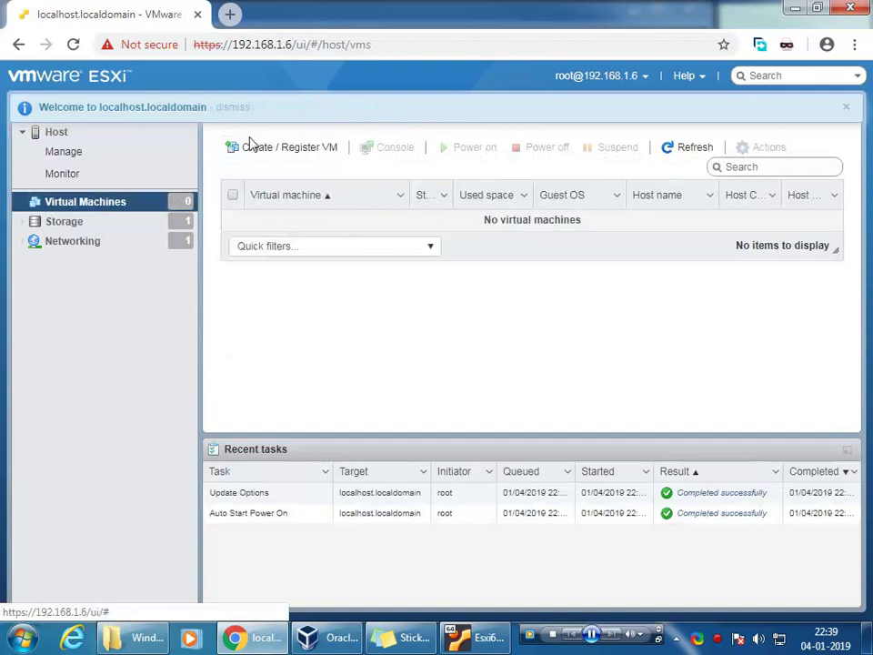
pyautogui.click(71, 228)
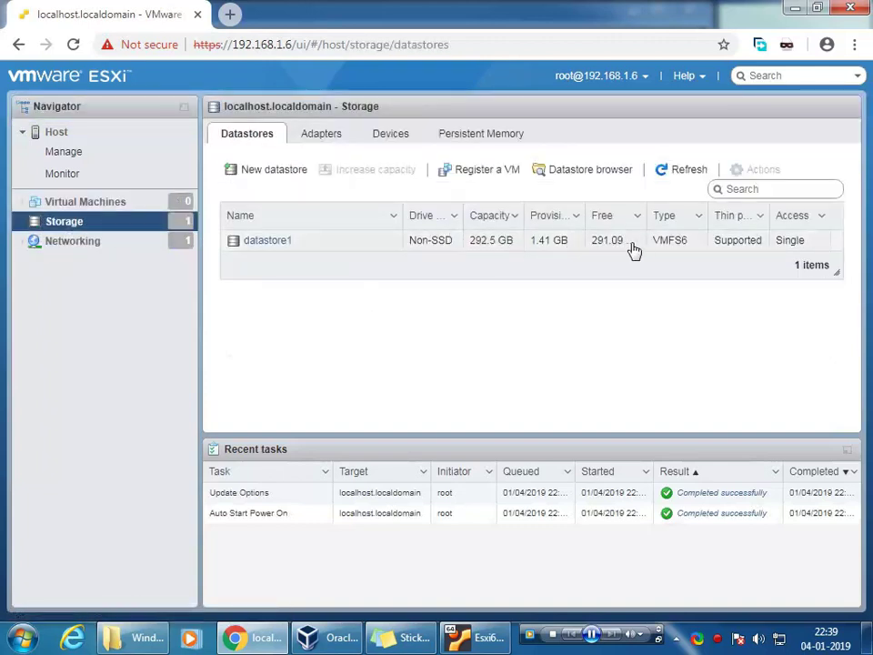
pyautogui.click(72, 242)
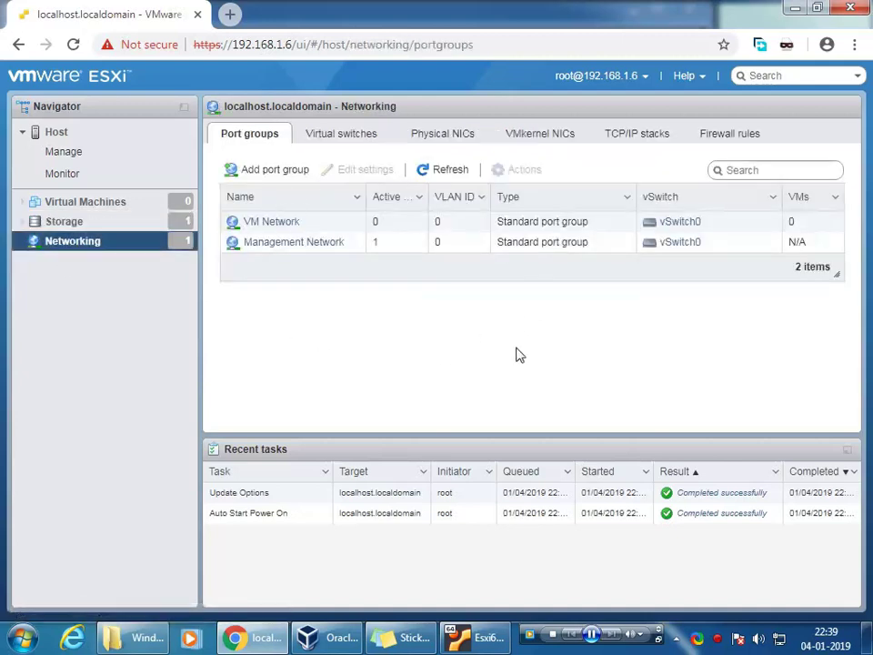
# Step: Log out of the ESXi Host Client as root and return to the notes
pyautogui.click(643, 78)
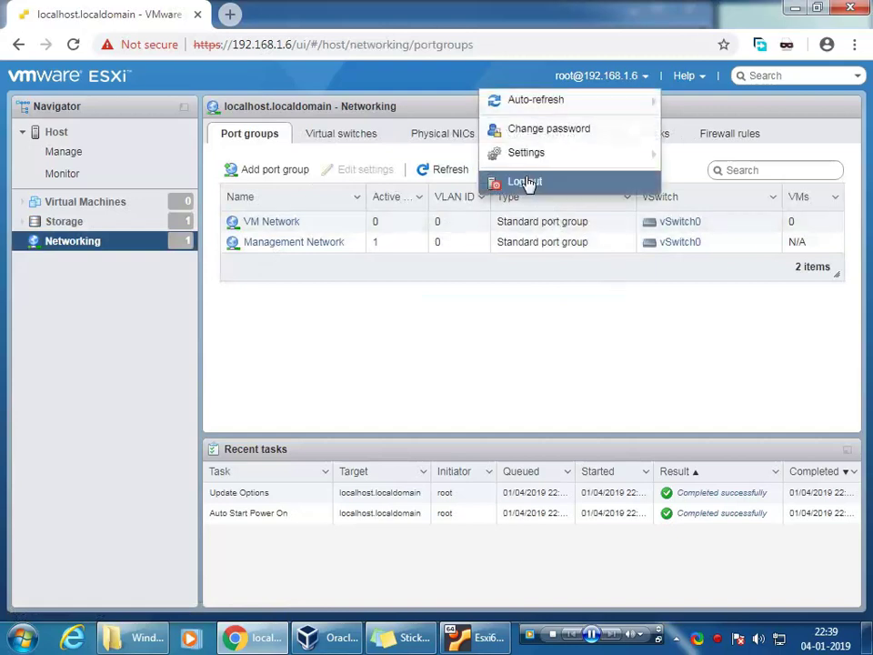
pyautogui.click(526, 182)
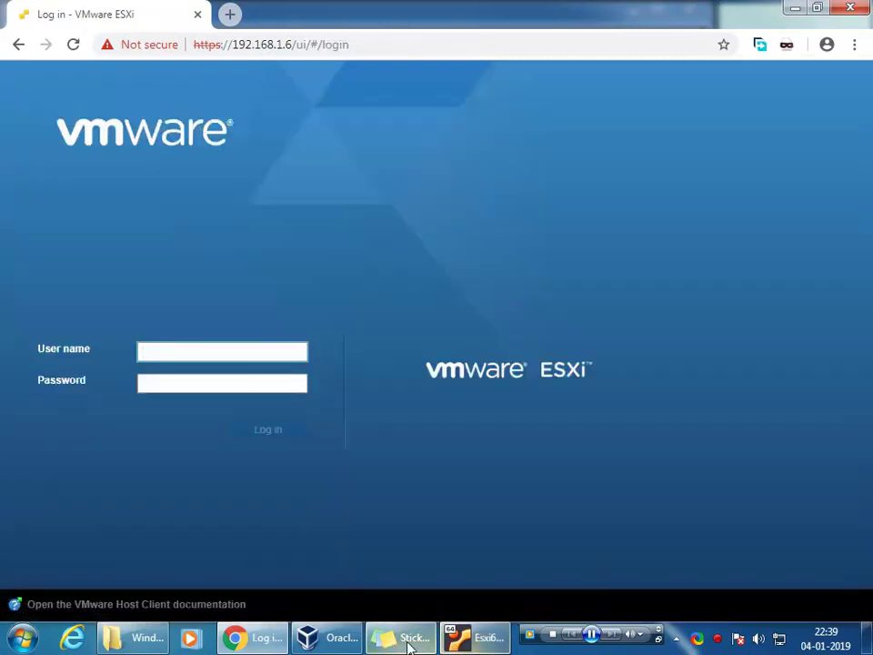
pyautogui.click(397, 646)
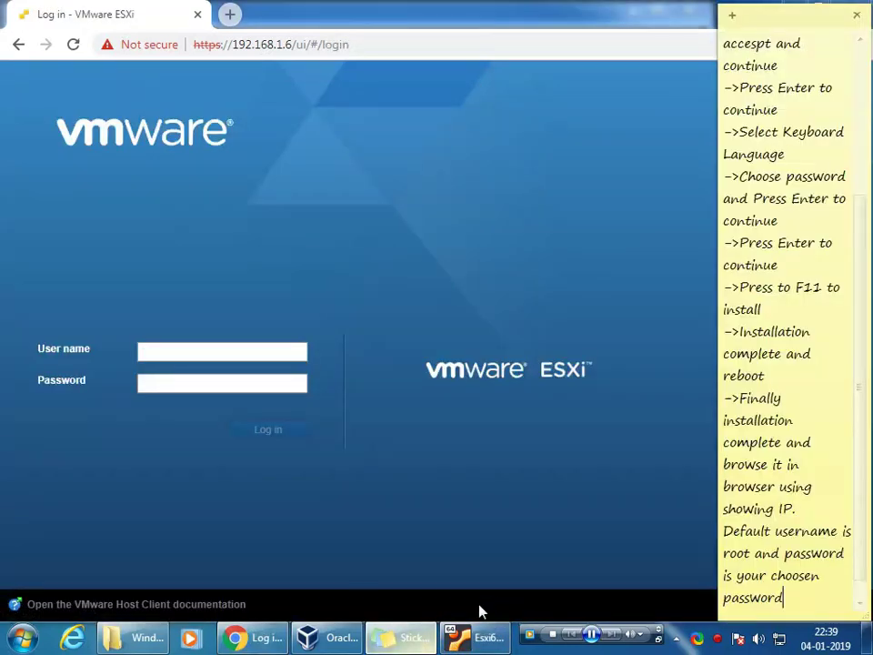
# Step: Show the Esxi67 VM in VirtualBox and add the note 'Now review all setting in virtual box'
pyautogui.click(333, 641)
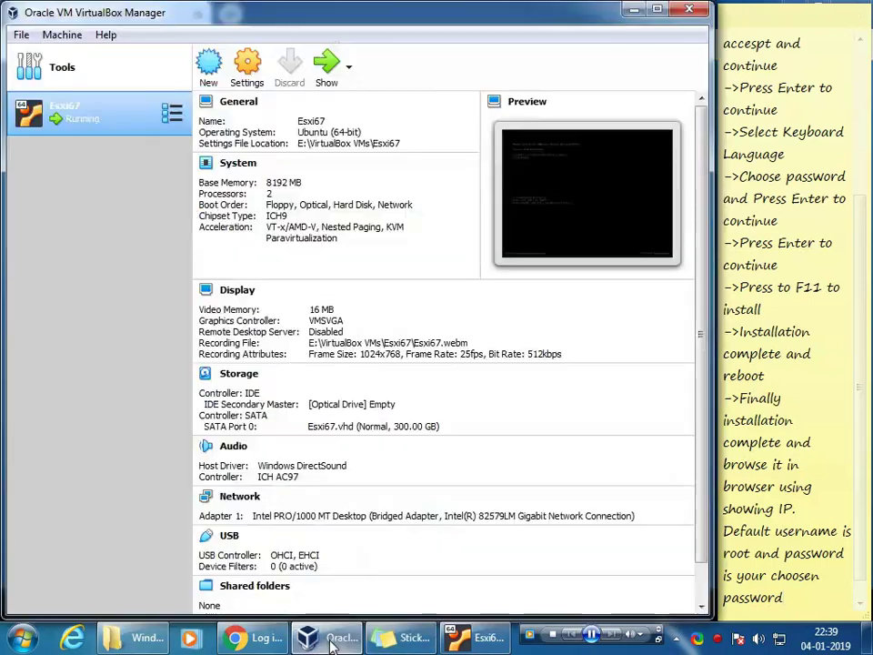
pyautogui.click(799, 598)
pyautogui.press('Return')
pyautogui.press('Return')
pyautogui.press('Return')
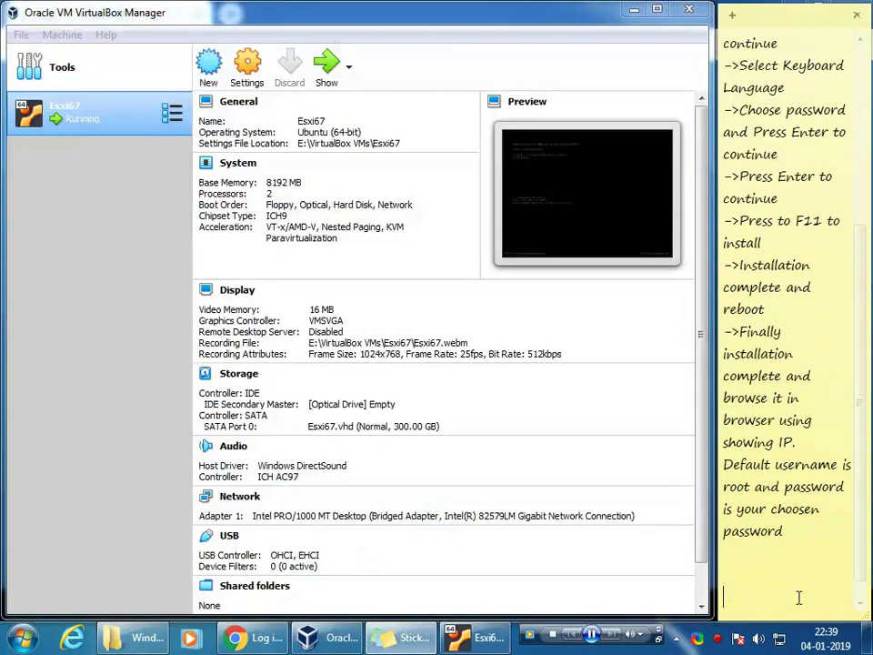
pyautogui.write('Now review')
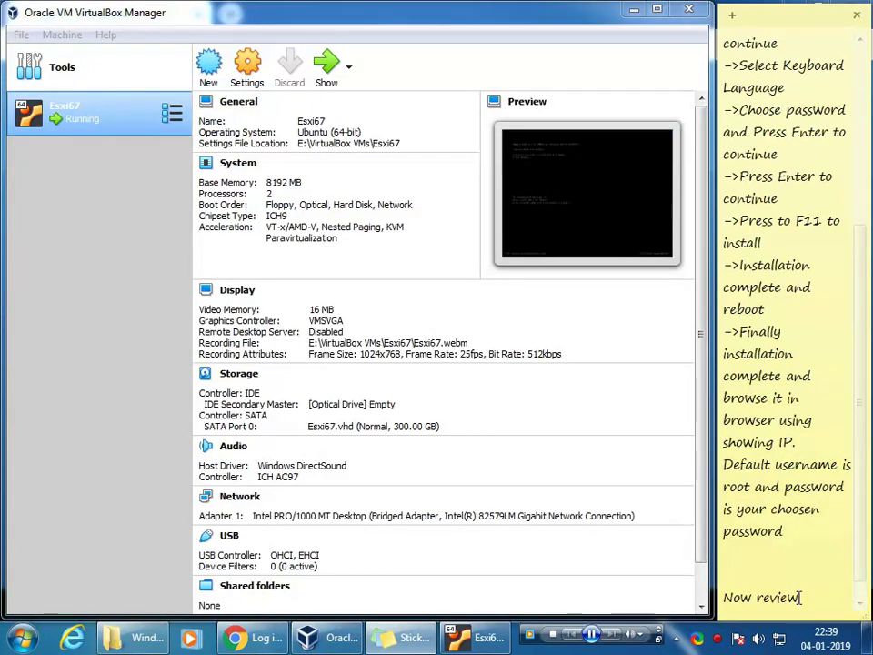
pyautogui.write(' all setting ')
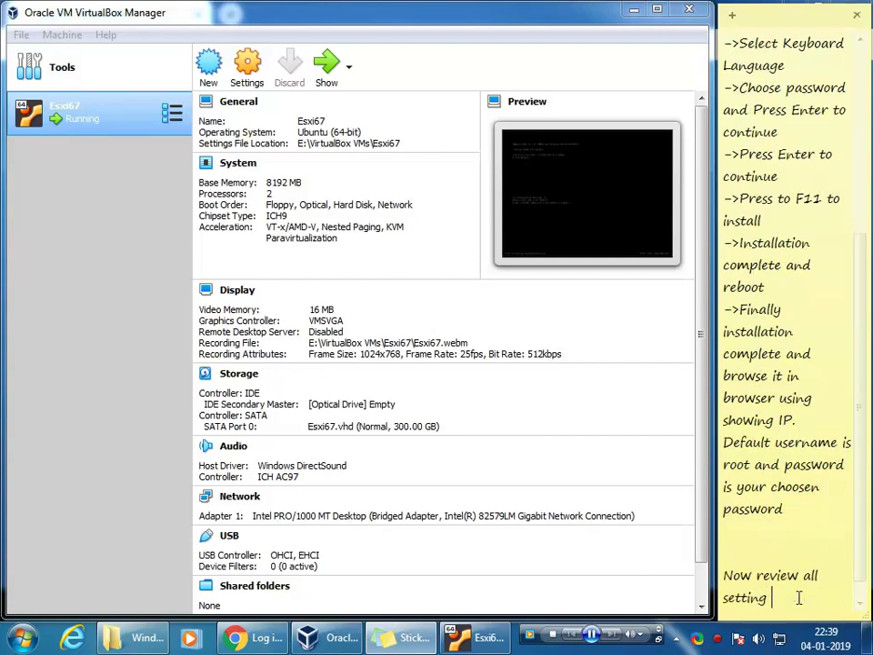
pyautogui.write('in virtual box')
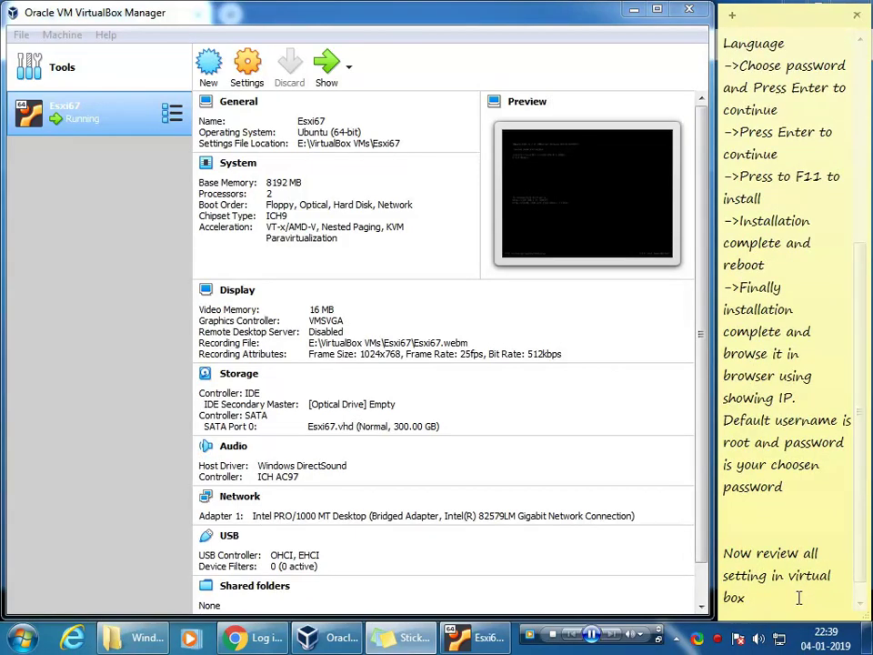
# Step: Review the Esxi67 System settings: Processor, Acceleration and Motherboard tabs
pyautogui.click(244, 80)
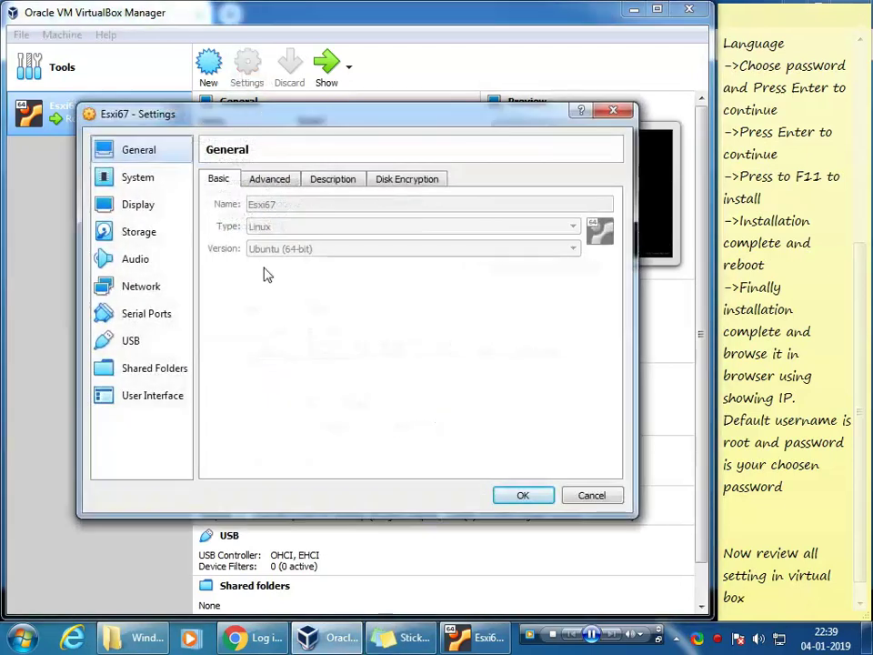
pyautogui.click(129, 179)
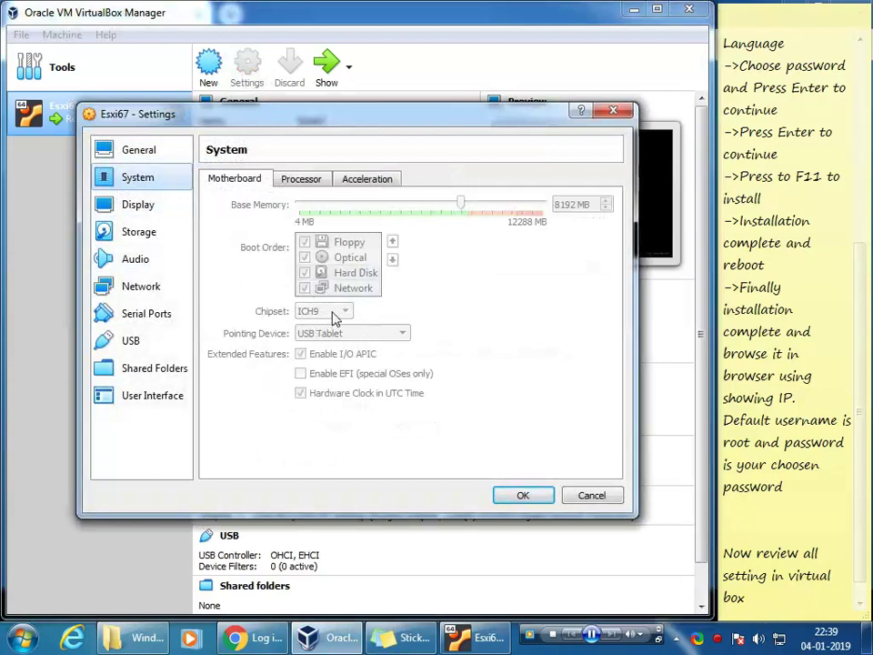
pyautogui.click(295, 179)
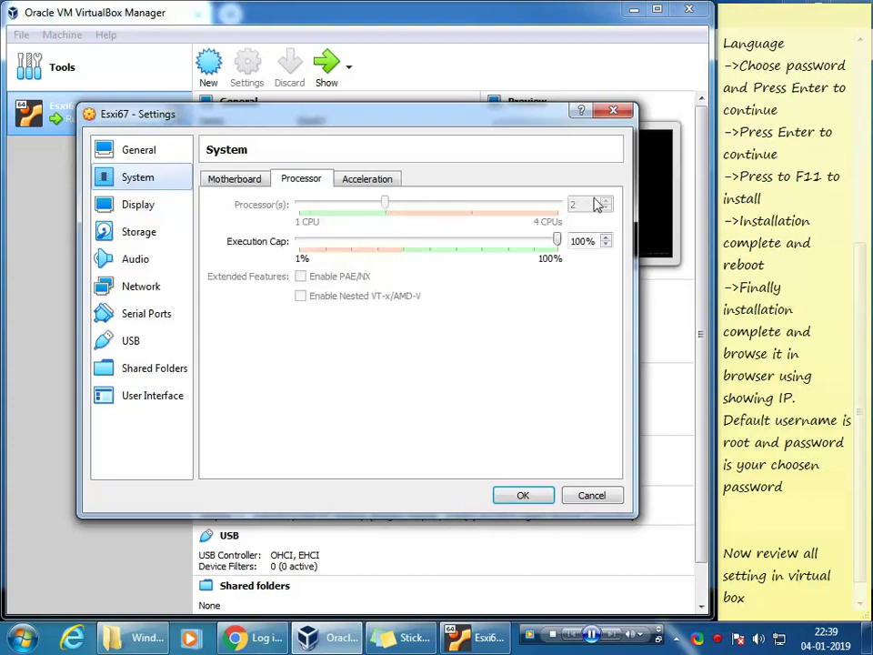
pyautogui.click(362, 182)
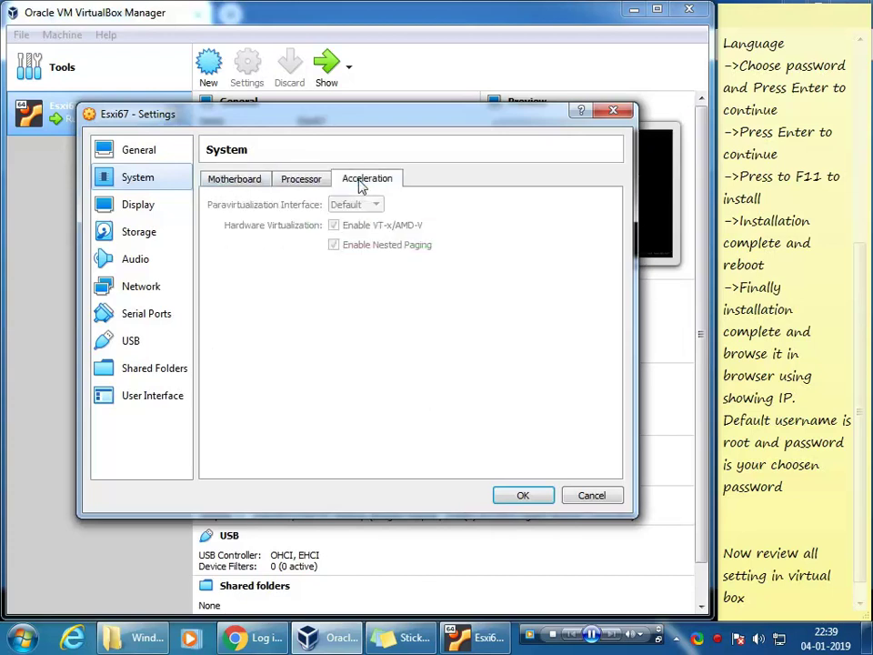
pyautogui.click(218, 184)
# Step: Add 'Chipset=ICH9' as a new line in the sticky note
pyautogui.click(762, 599)
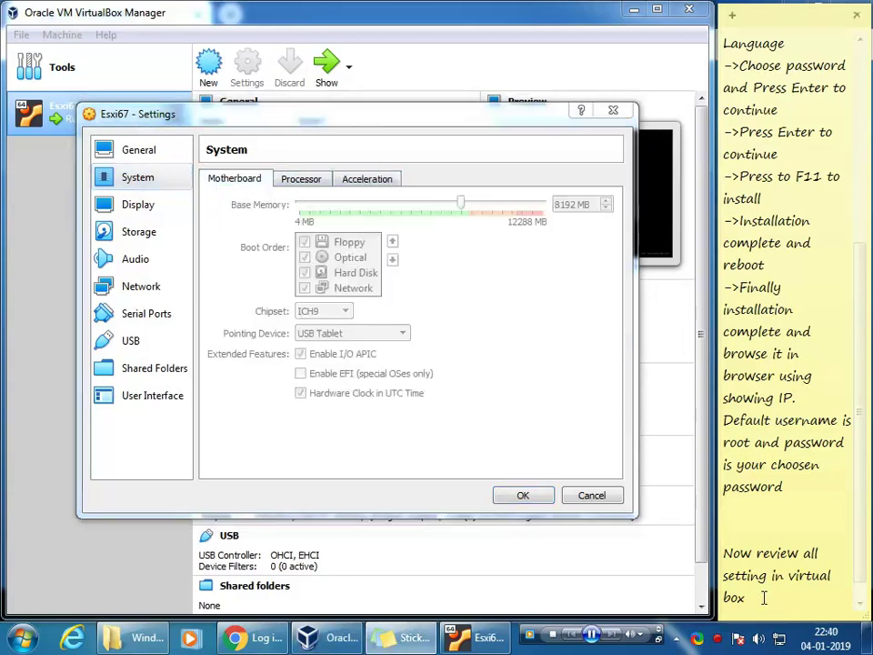
pyautogui.press('Return')
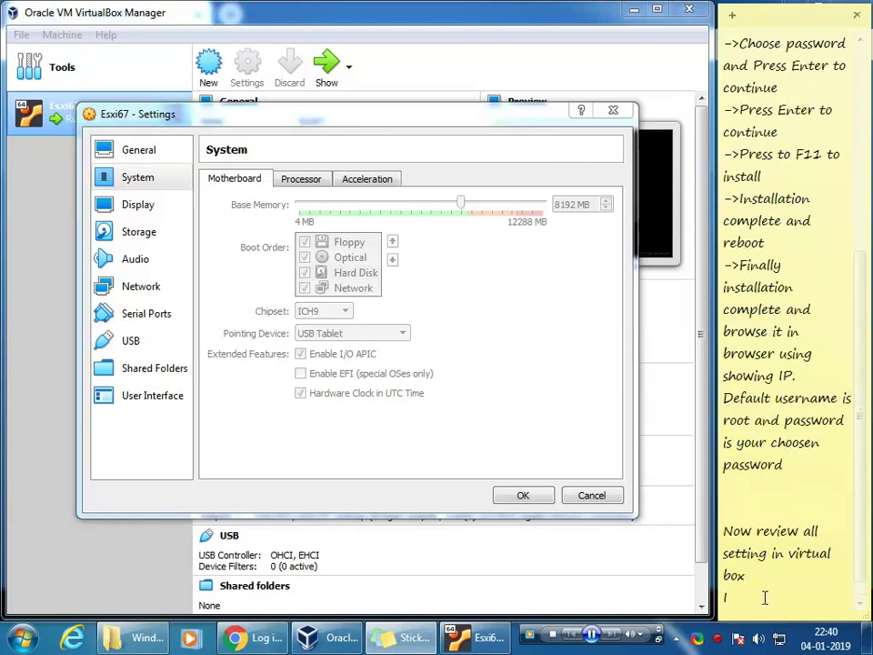
pyautogui.write('Chipset=ICH9')
pyautogui.press('Return')
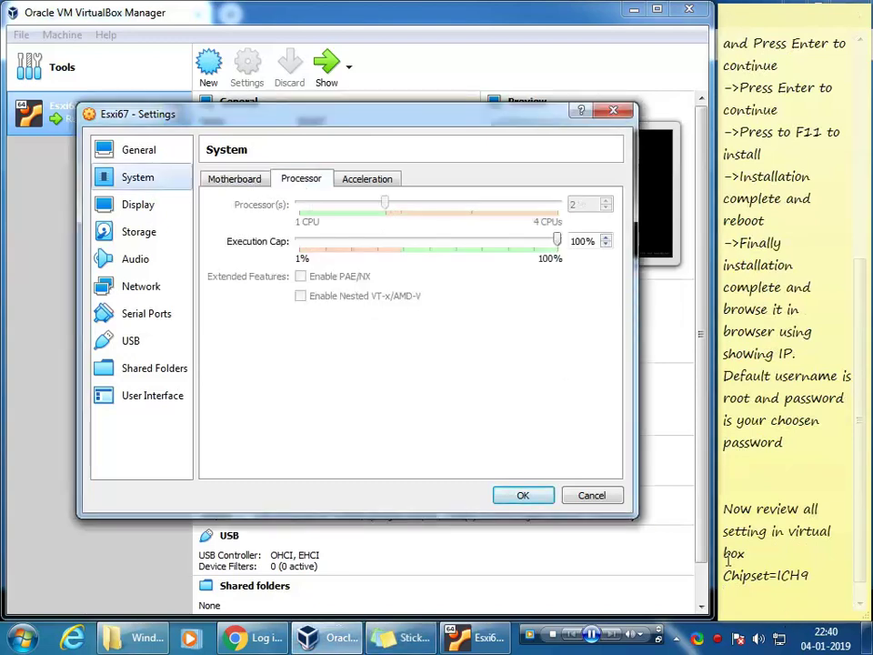
# Step: Insert the heading 'Minimum and recommended requirement' above the Chipset=ICH9 line
pyautogui.click(779, 603)
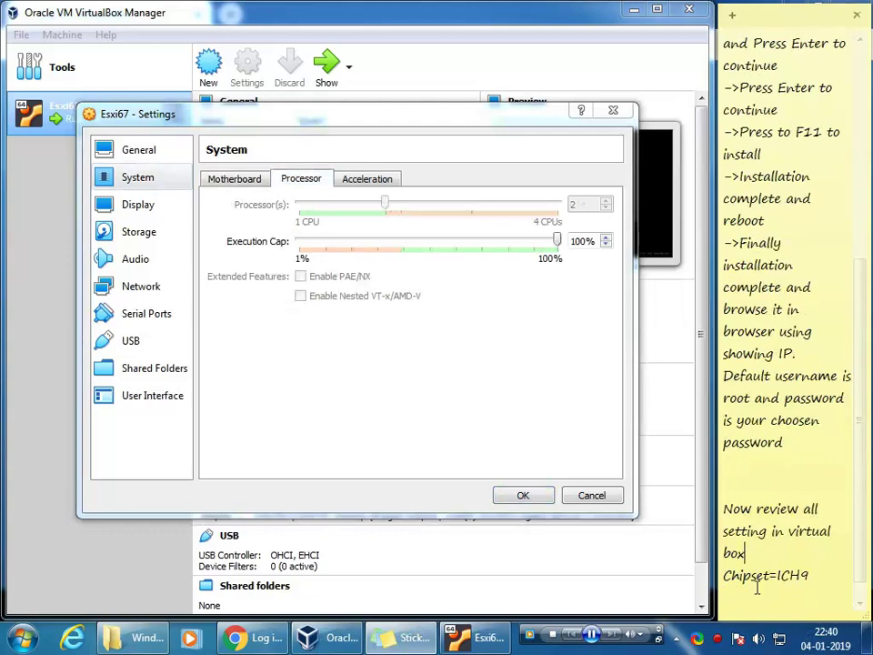
pyautogui.press('Return')
pyautogui.write('Mini')
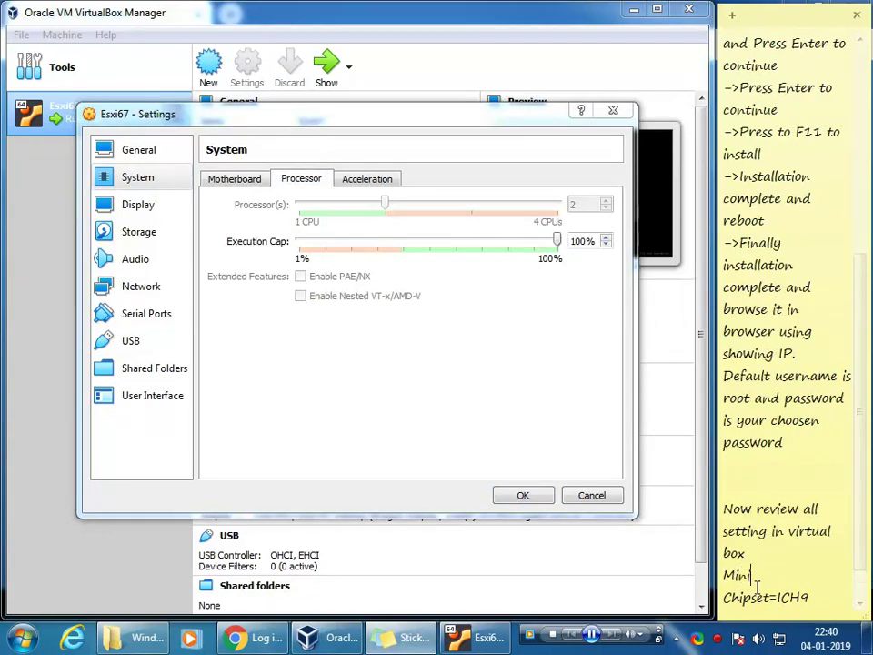
pyautogui.write('mum and recommen')
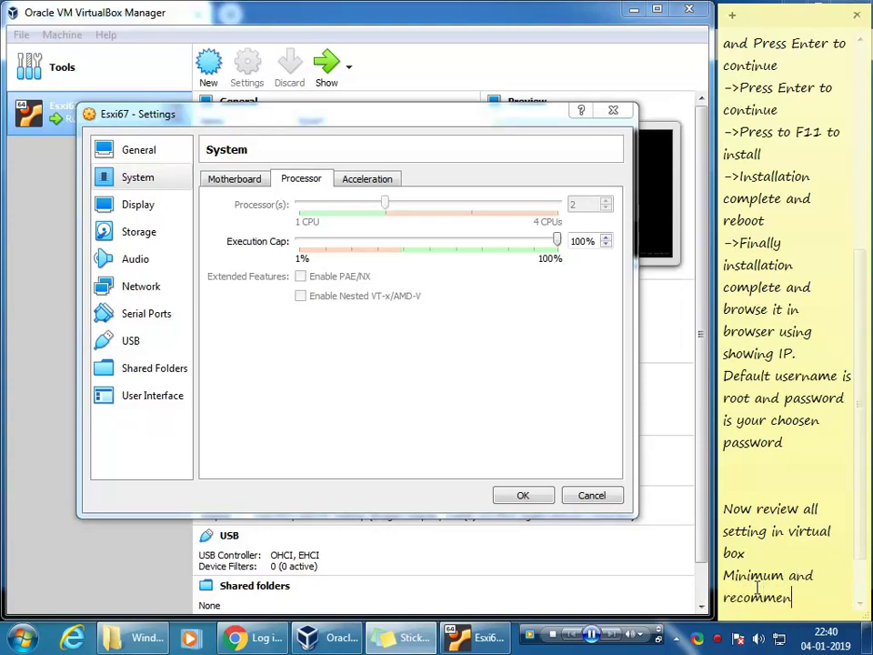
pyautogui.write('ded requ')
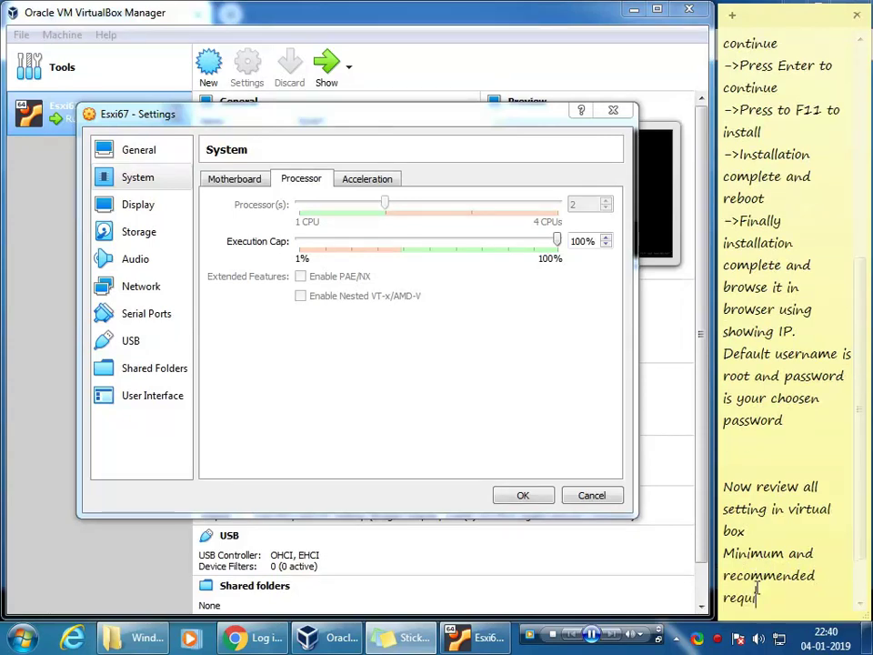
pyautogui.write('irement')
pyautogui.press('Return')
pyautogui.press('Return')
pyautogui.write('Chipset=ICH9')
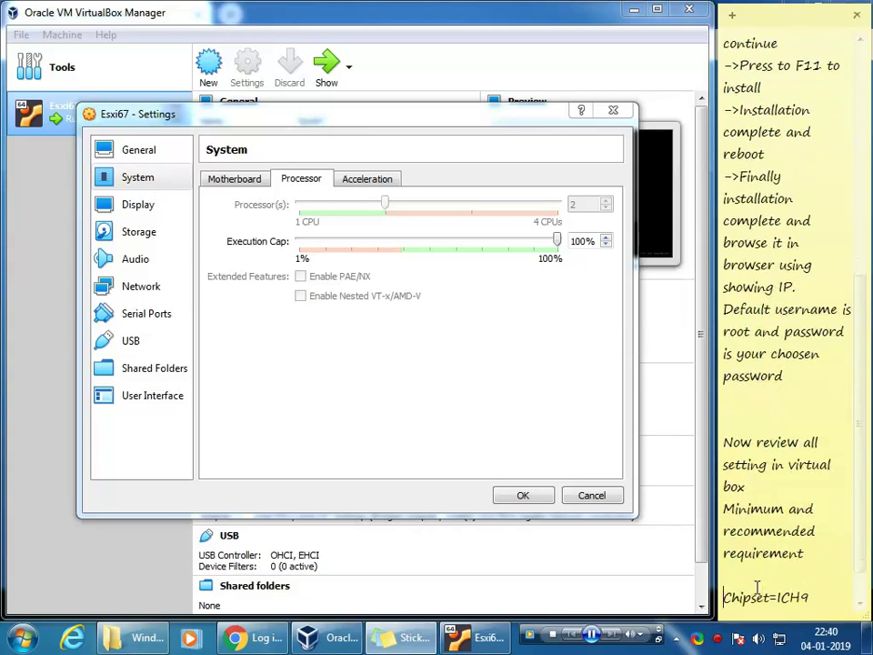
pyautogui.press('Delete')
pyautogui.press('Down')
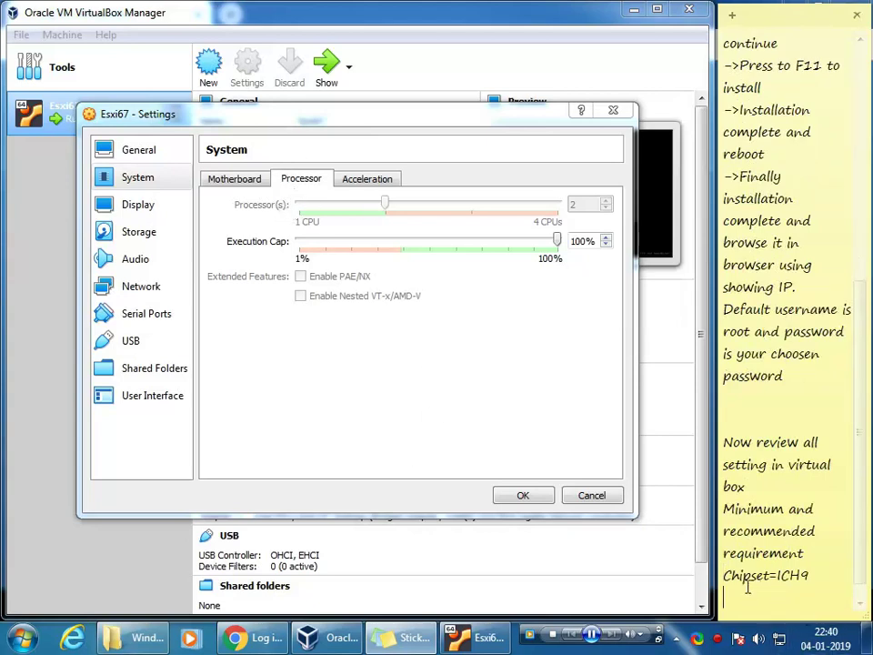
# Step: Add the line 'Processor=minimum=2' below the chipset entry
pyautogui.write('Processor=')
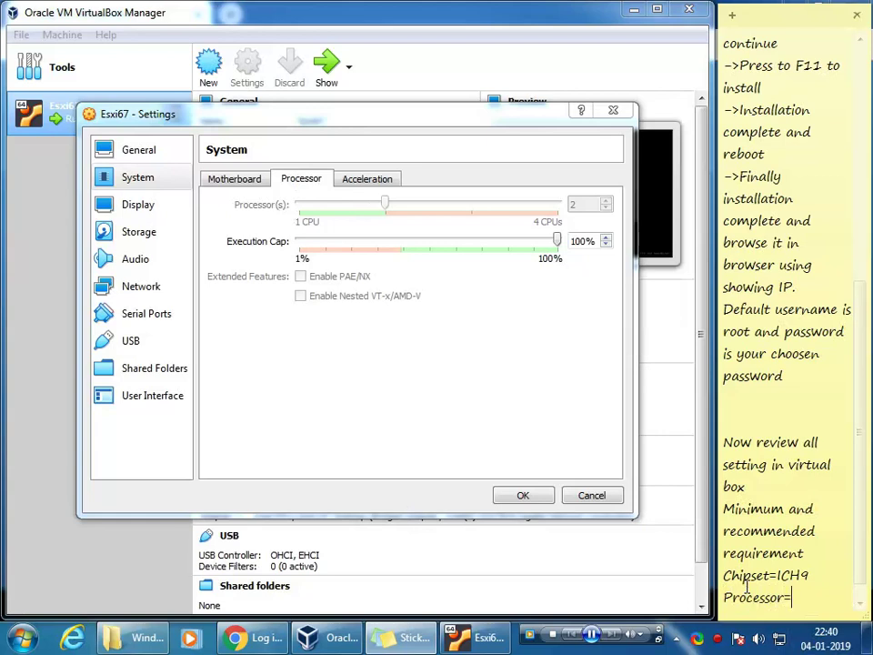
pyautogui.write('minimum')
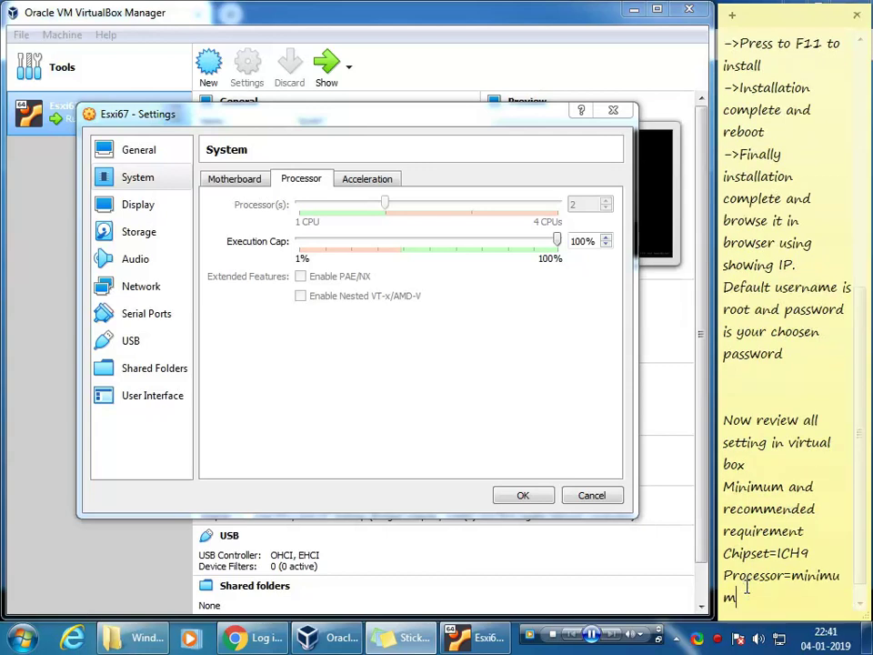
pyautogui.write('2')
pyautogui.press('Return')
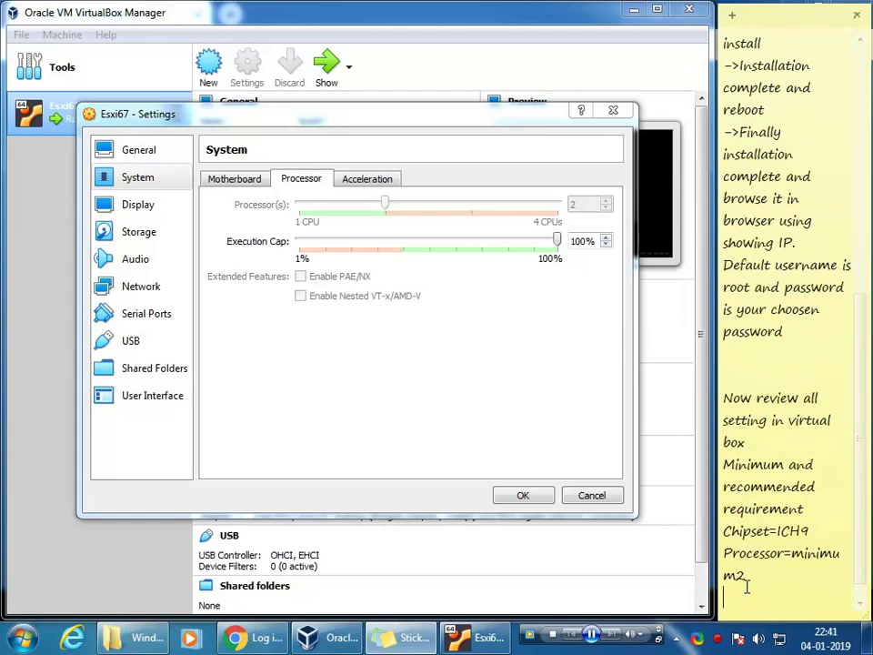
pyautogui.press('Left')
pyautogui.press('Left')
pyautogui.press('Delete')
pyautogui.write('=2')
# Step: Review the VM's Display (Screen, Remote Display), Storage and System Motherboard settings
pyautogui.click(746, 591)
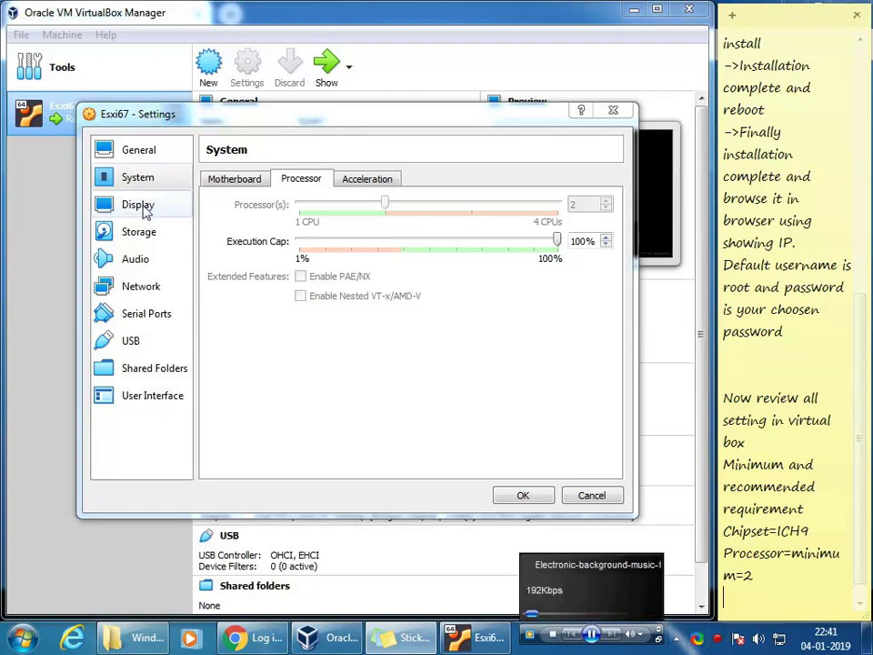
pyautogui.click(141, 207)
pyautogui.click(140, 234)
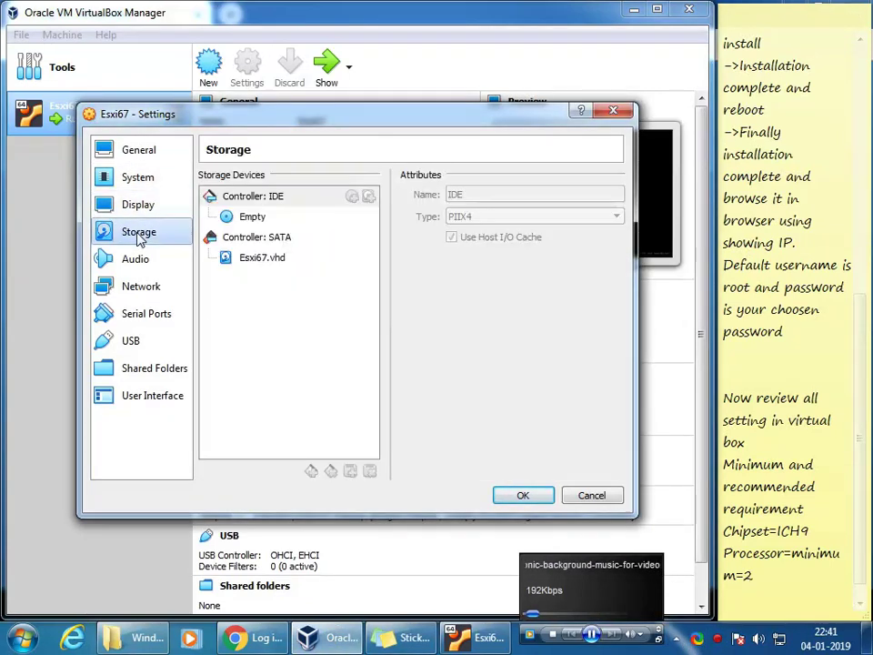
pyautogui.click(141, 207)
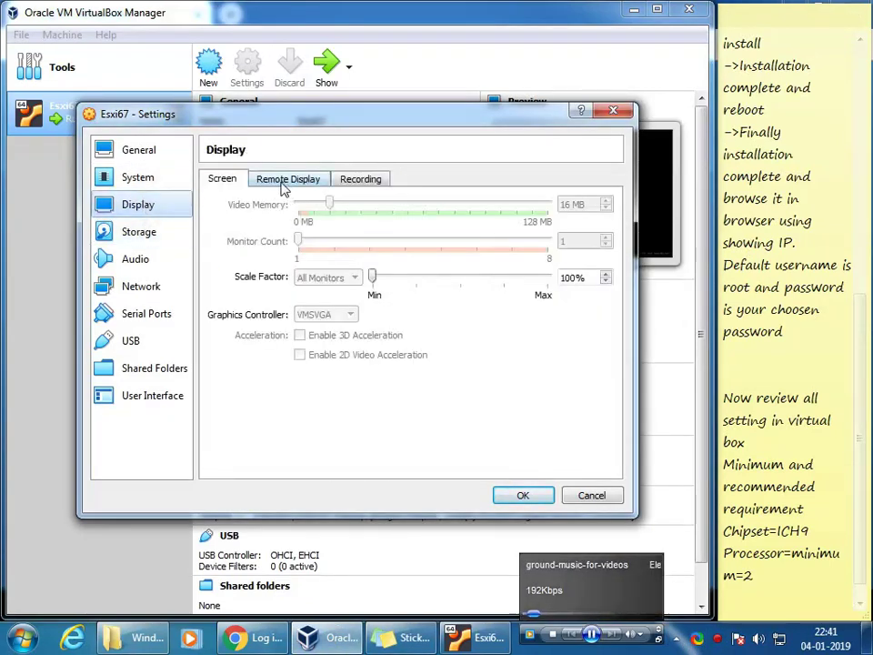
pyautogui.click(284, 185)
pyautogui.click(229, 184)
pyautogui.click(173, 187)
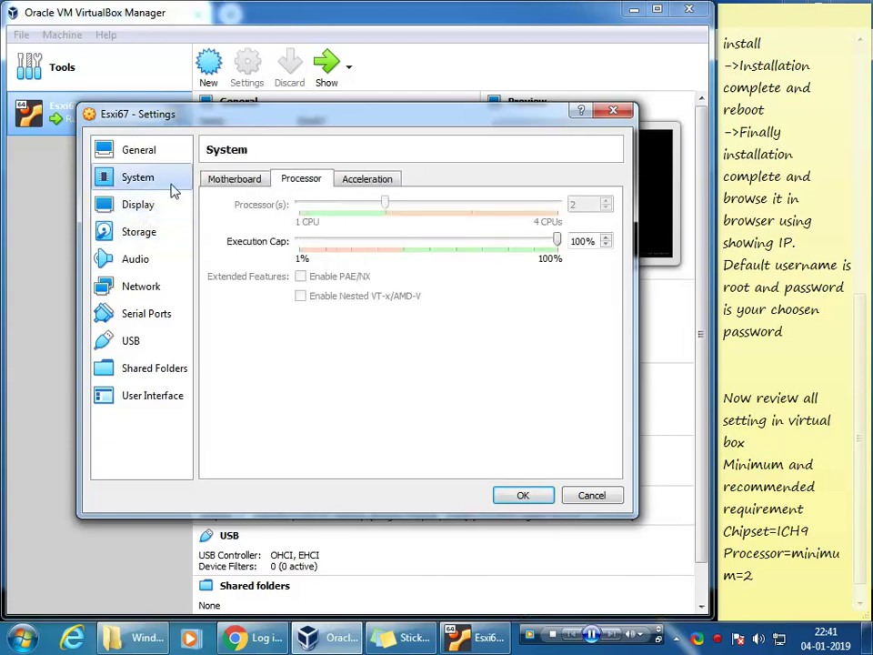
pyautogui.click(242, 180)
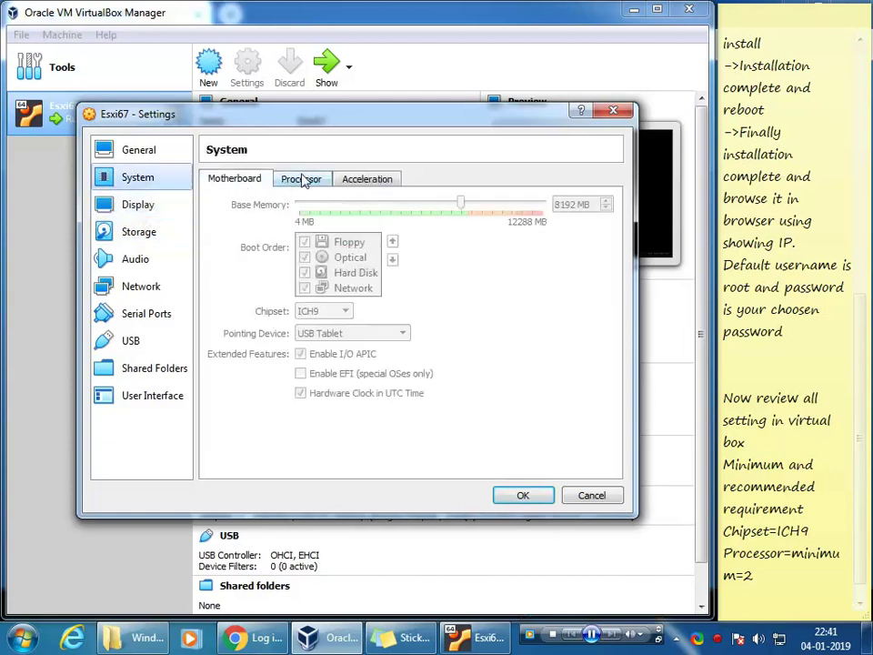
# Step: Add 'Memory minimumm=4GB' and a closing 'Thank You' to the sticky note
pyautogui.click(766, 582)
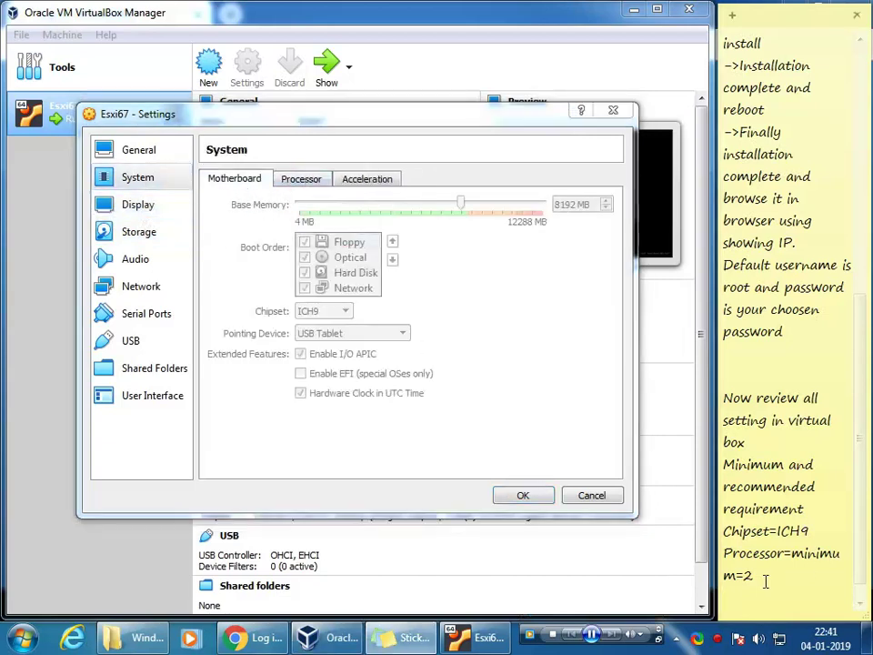
pyautogui.write('Memory mi')
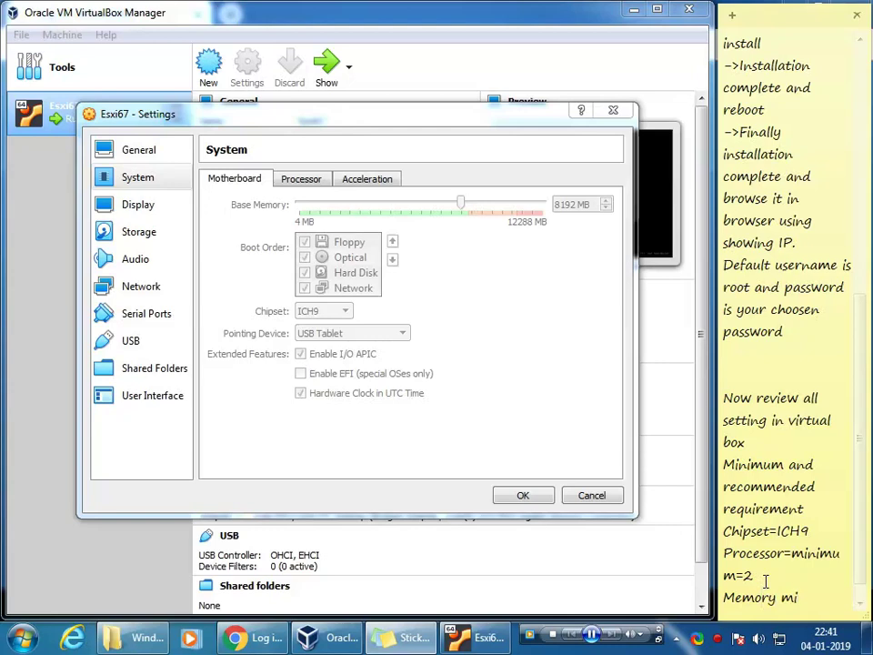
pyautogui.write('nimumm=')
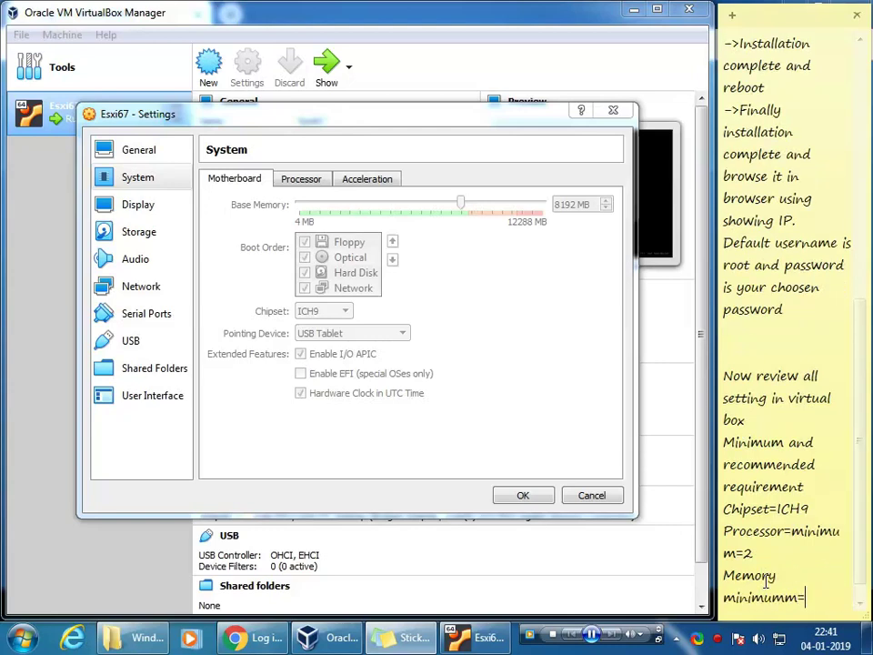
pyautogui.write('4GB')
pyautogui.press('Return')
pyautogui.press('Return')
pyautogui.press('Return')
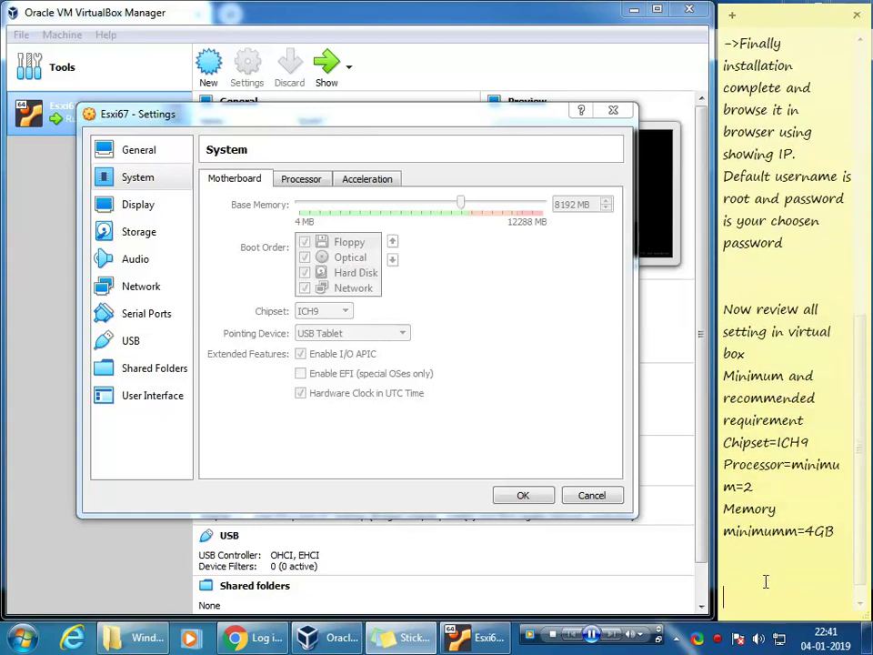
pyautogui.write('Thank You')
pyautogui.press('Return')
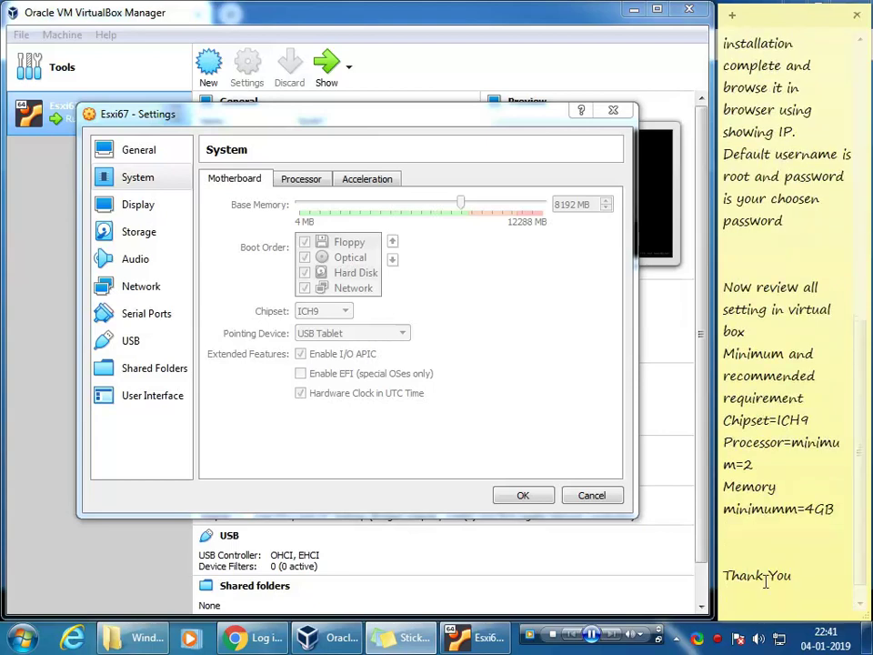